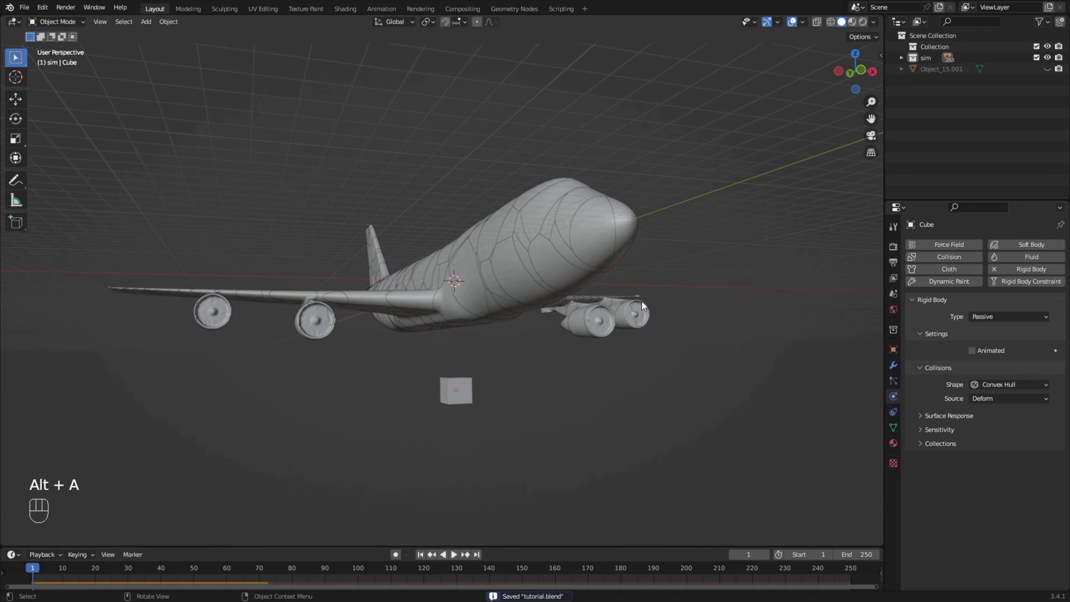
Select all fractured pieces of the plane without the cube, make a fuselage piece the active object, and save the file
middle_drag(566, 313, 425, 282)
shift+drag(76, 173, 788, 348)
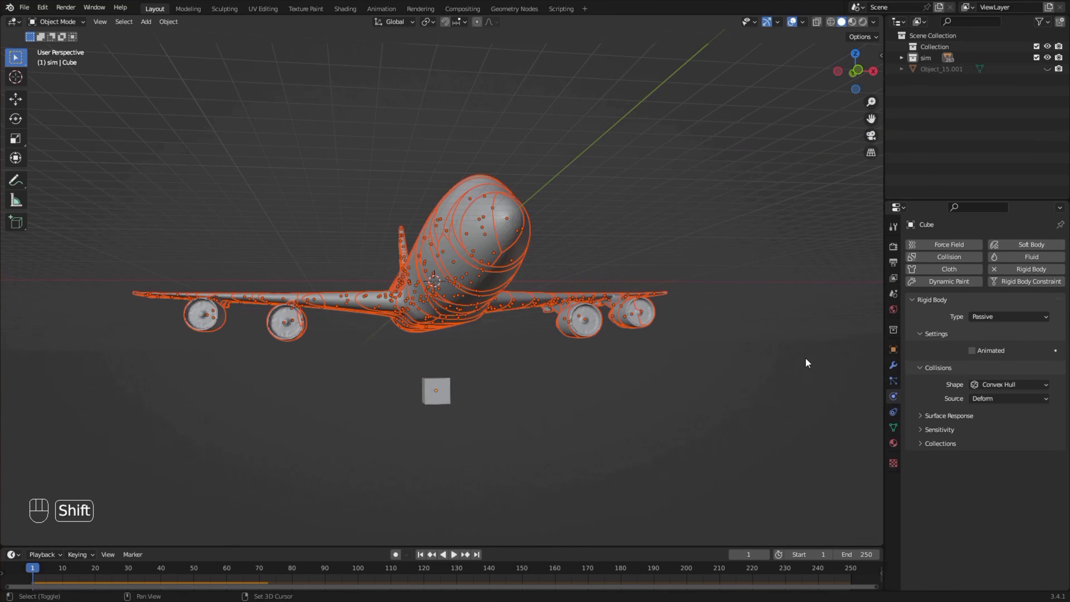
middle_drag(805, 364, 497, 264)
key(ctrl+s)
shift+click(485, 287)
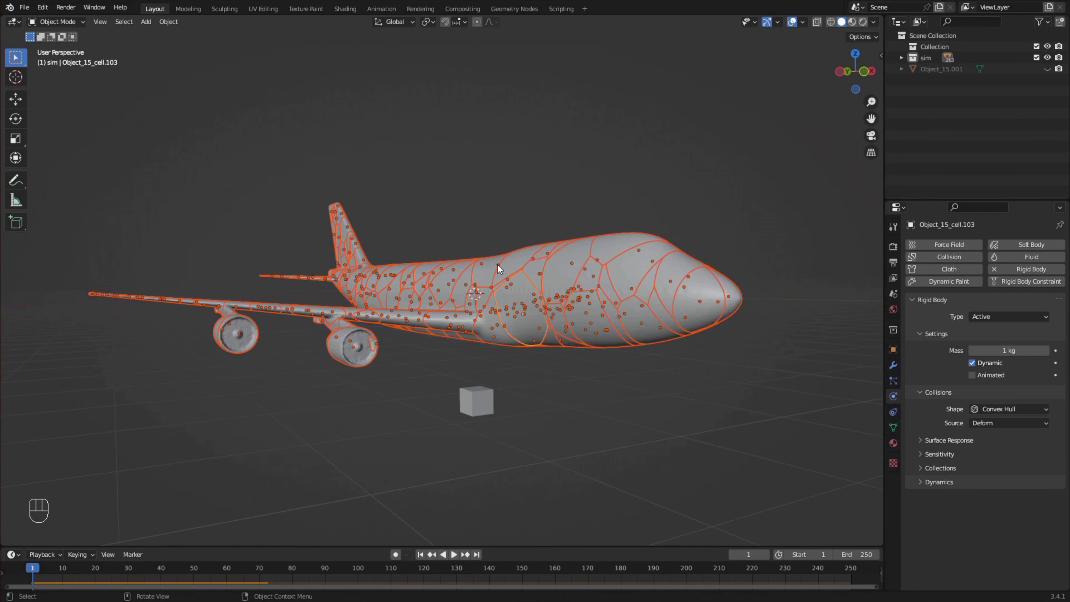
scroll(503, 255, up, 3)
shift+click(421, 279)
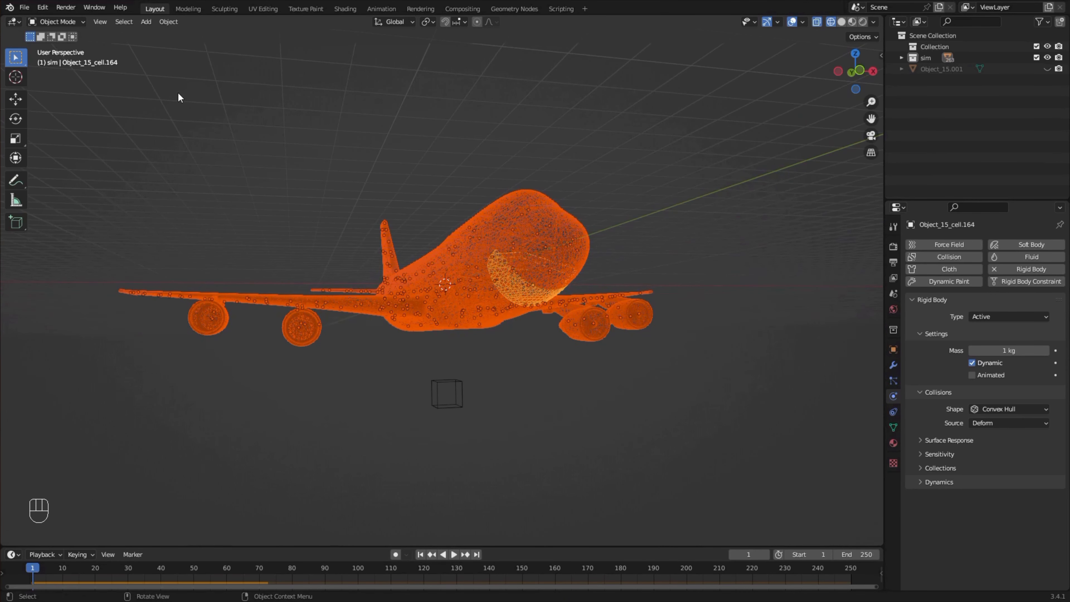
Connect the selected rigid bodies with Fixed constraints using the Chain by Distance connection pattern
click(161, 23)
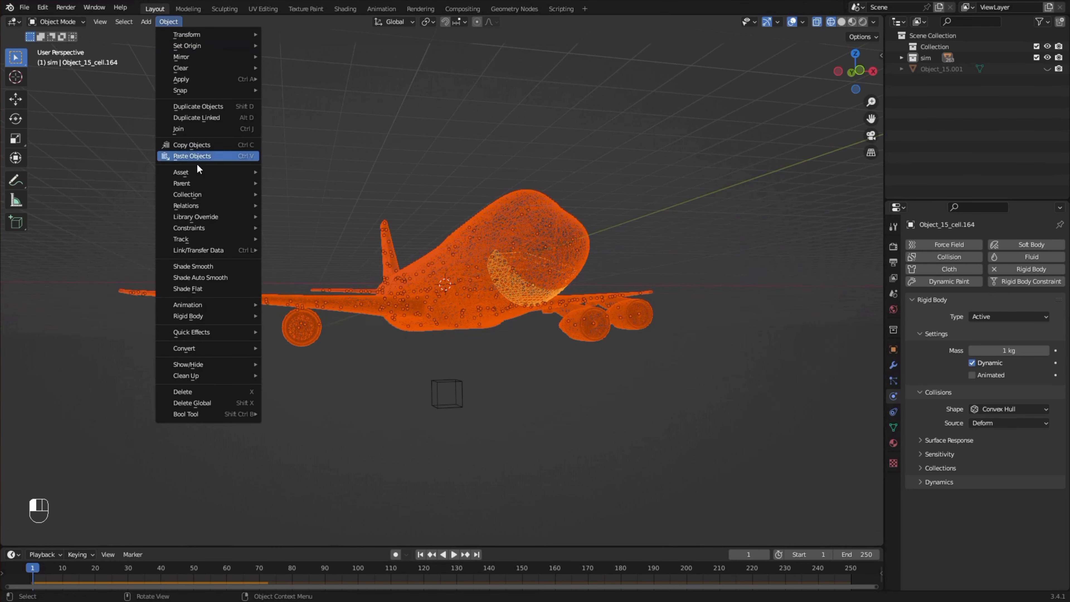
mouse_move(237, 317)
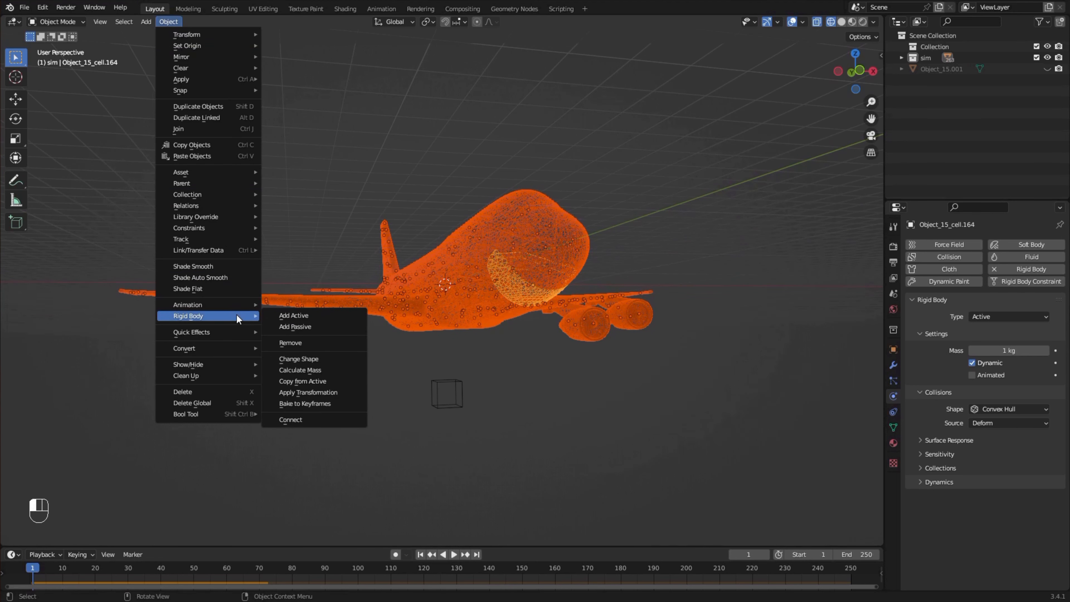
key(Return)
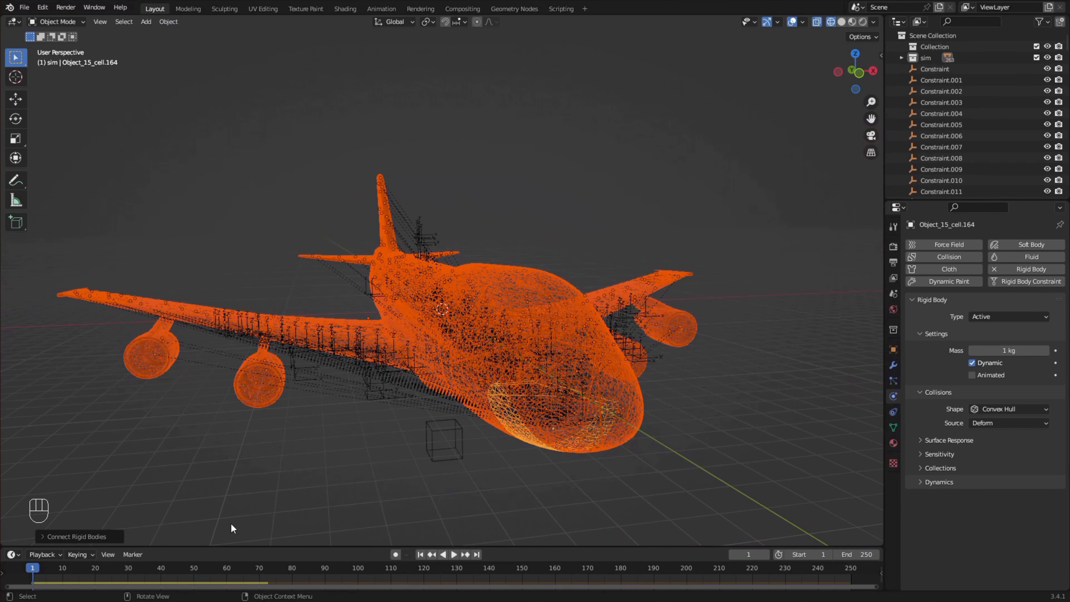
click(49, 537)
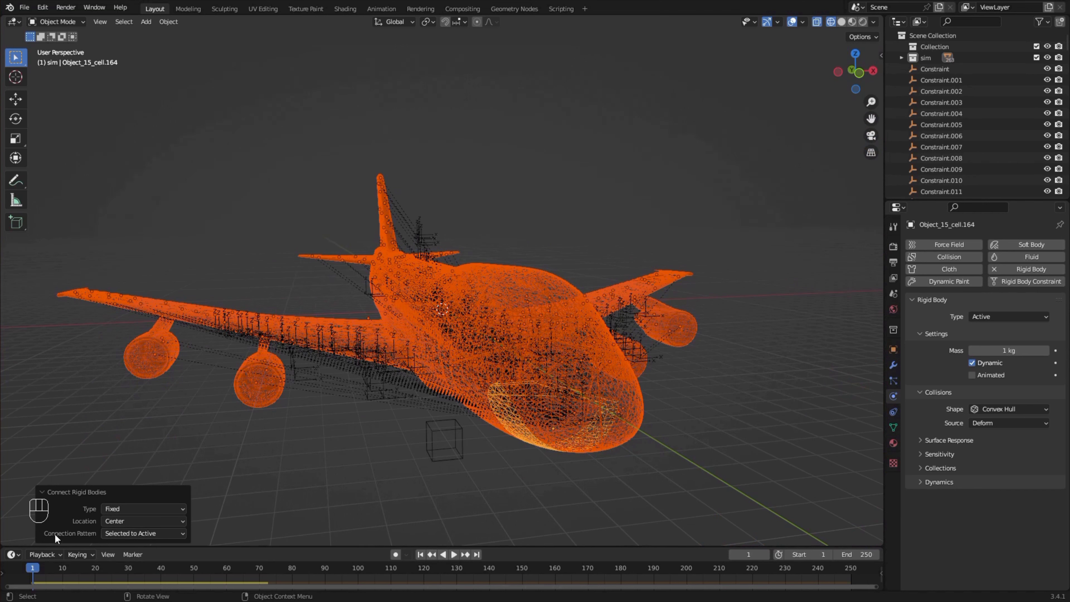
click(116, 535)
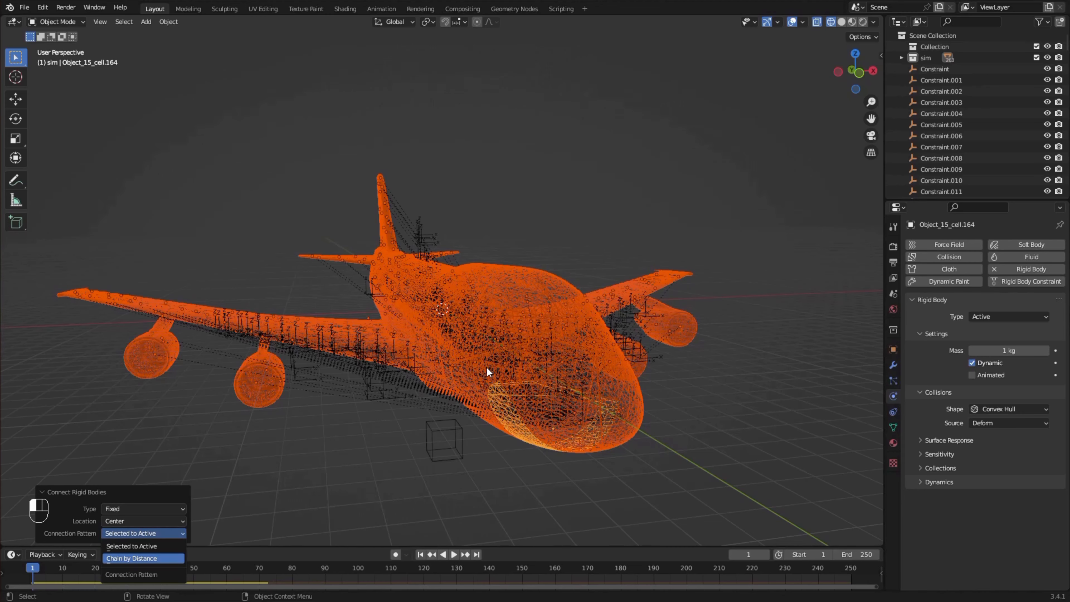
Deselect everything, save the file and play the rigid body simulation of the connected plane in solid shading
middle_drag(364, 408, 354, 389)
key(z)
middle_drag(530, 327, 415, 259)
key(alt+a)
key(ctrl+s)
scroll(462, 414, down, 3)
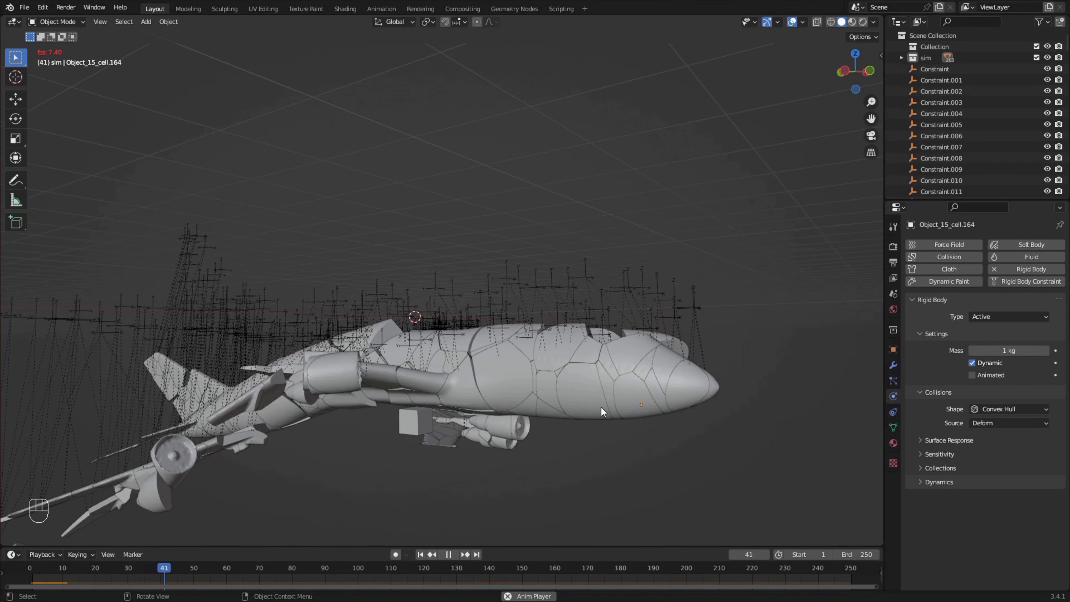
Circle-select all constraint empties and move them to a new collection named "constraints"
key(c)
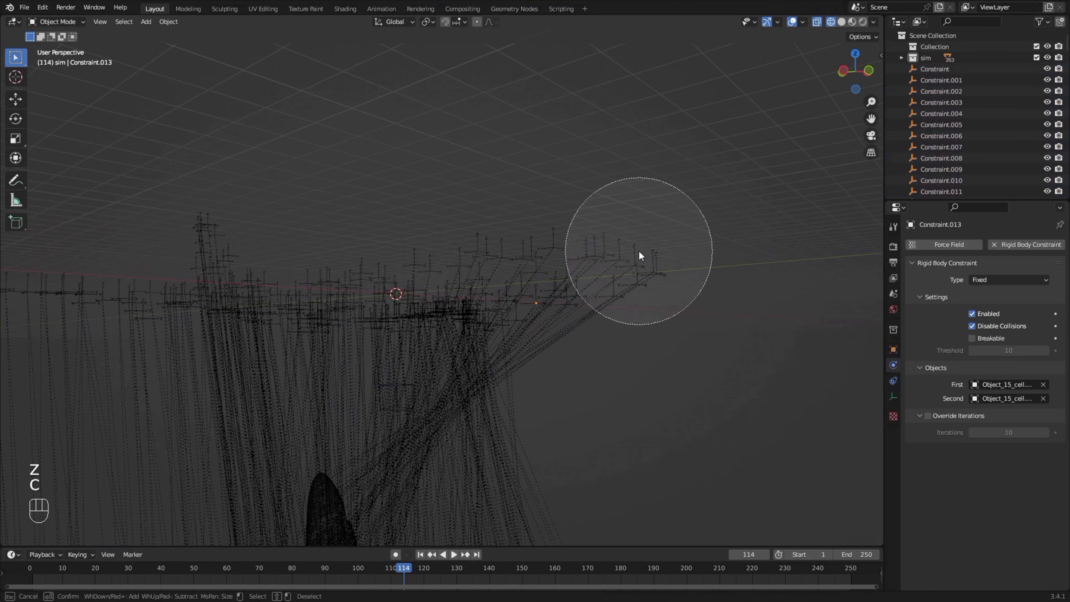
mouse_move(639, 250)
mouse_down()
mouse_move(491, 278)
mouse_move(77, 283)
mouse_up()
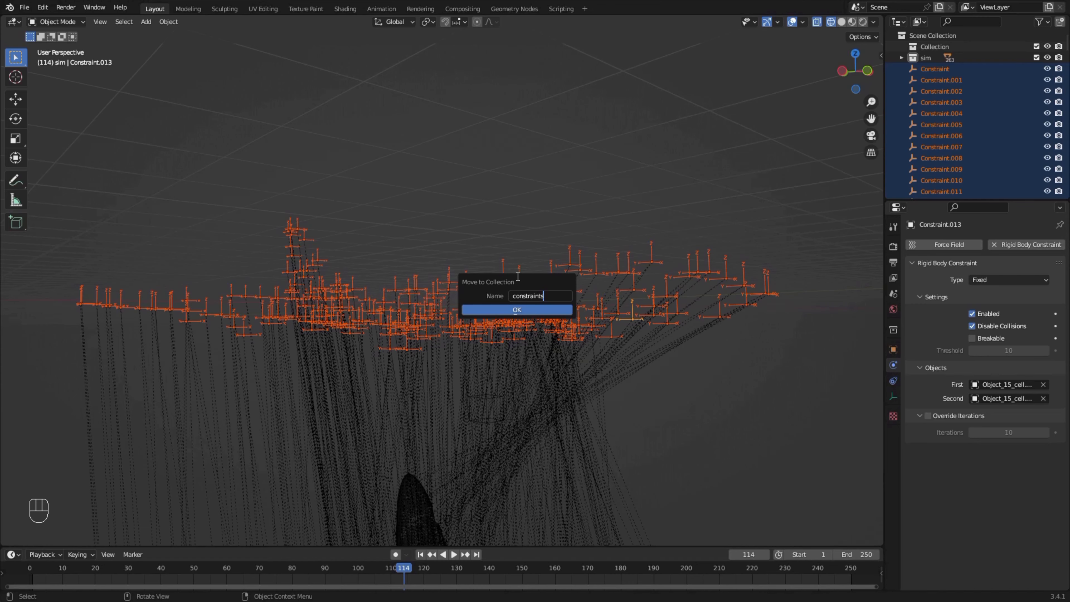
key(Return)
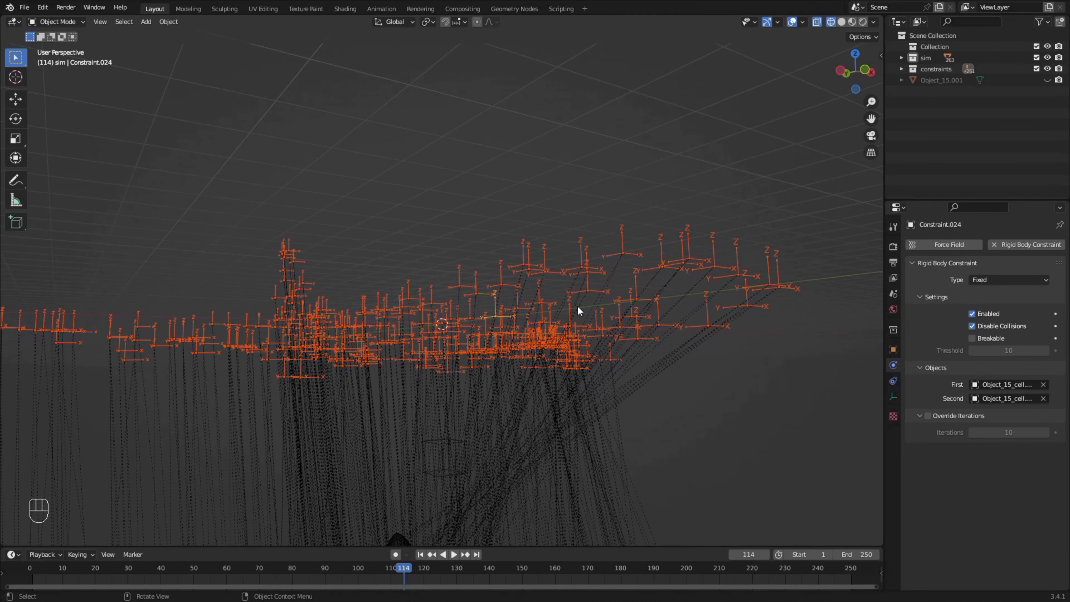
Make one of the selected constraints active and enable Breakable for all selected constraints at once
shift+middle_drag(307, 331, 387, 337)
shift+middle_drag(584, 412, 392, 416)
shift+click(391, 280)
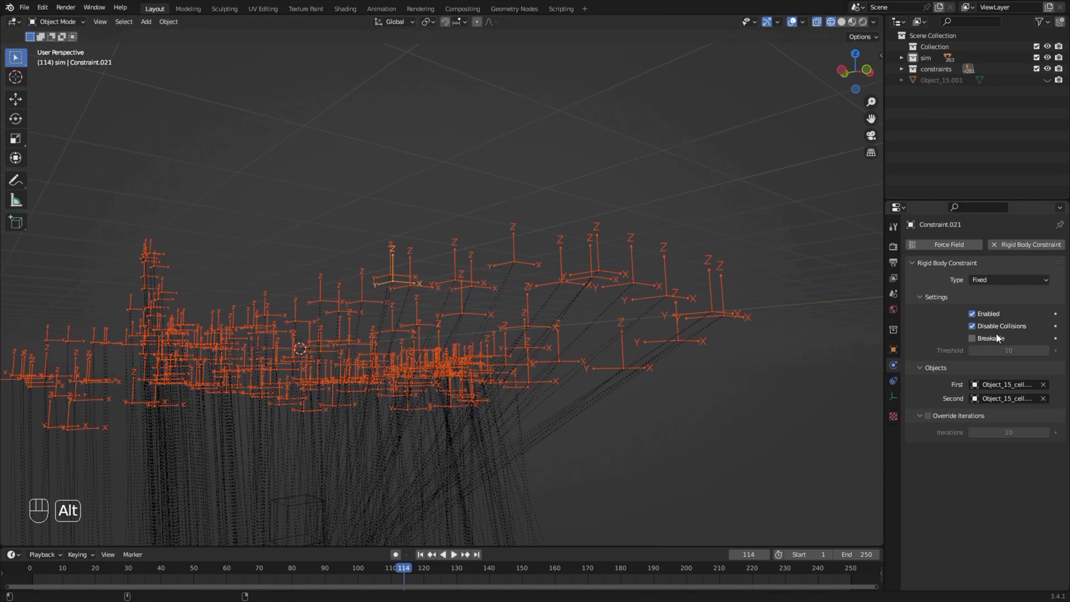
click(997, 337)
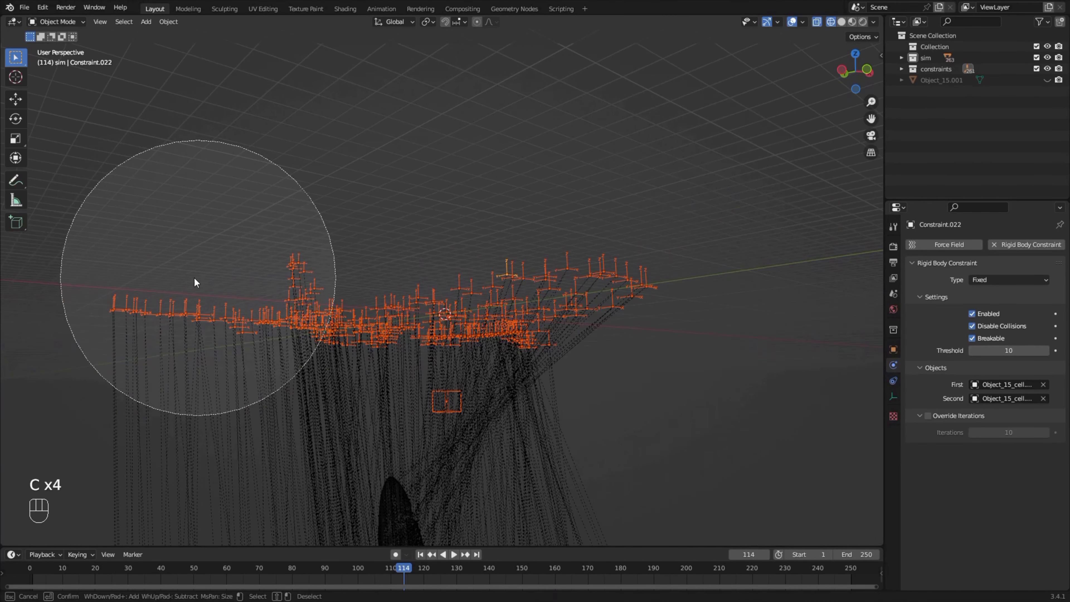
key(Escape)
key(alt+a)
middle_drag(249, 299, 454, 412)
key(c)
mouse_move(616, 300)
mouse_down()
mouse_move(626, 292)
mouse_move(306, 292)
mouse_up()
key(alt+a)
Select all objects of the constraints collection and set the active constraint's breaking threshold to 15
right_click(924, 72)
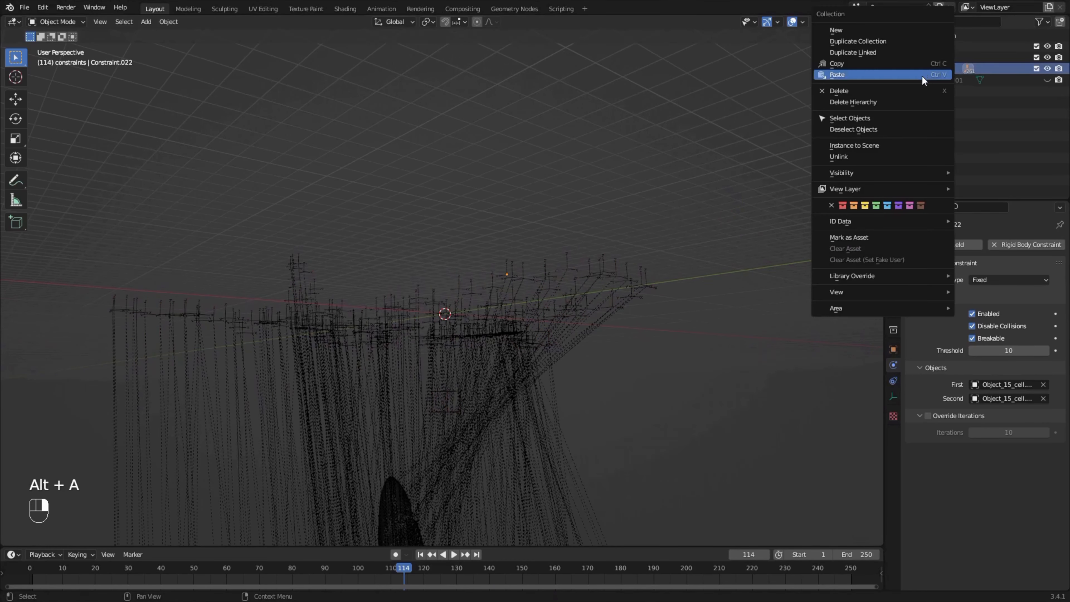
click(886, 117)
scroll(666, 291, up, 4)
shift+middle_drag(666, 291, 559, 289)
scroll(656, 298, up, 2)
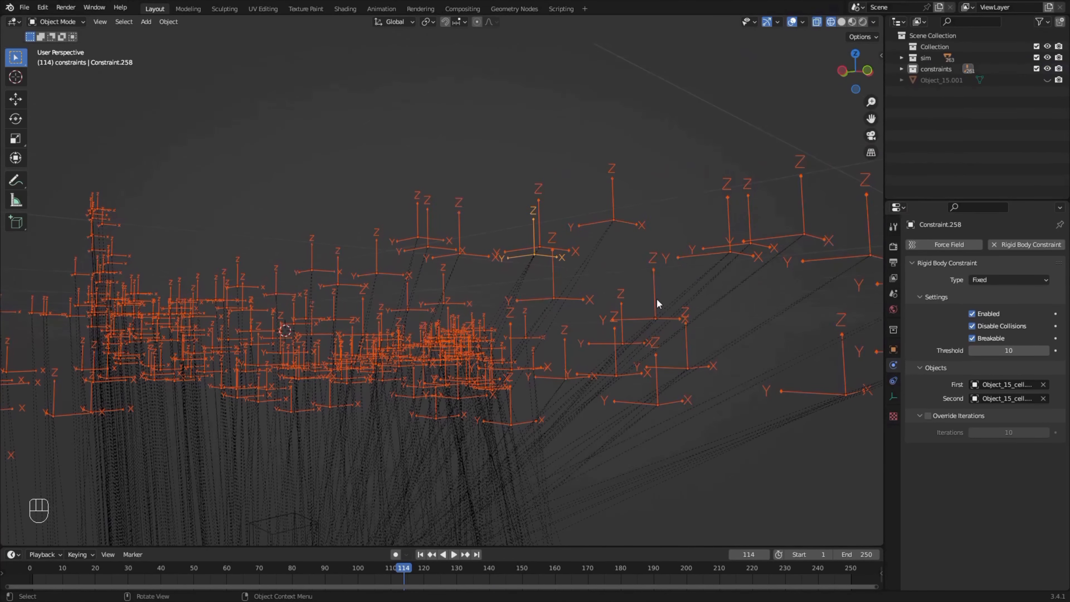
click(1008, 349)
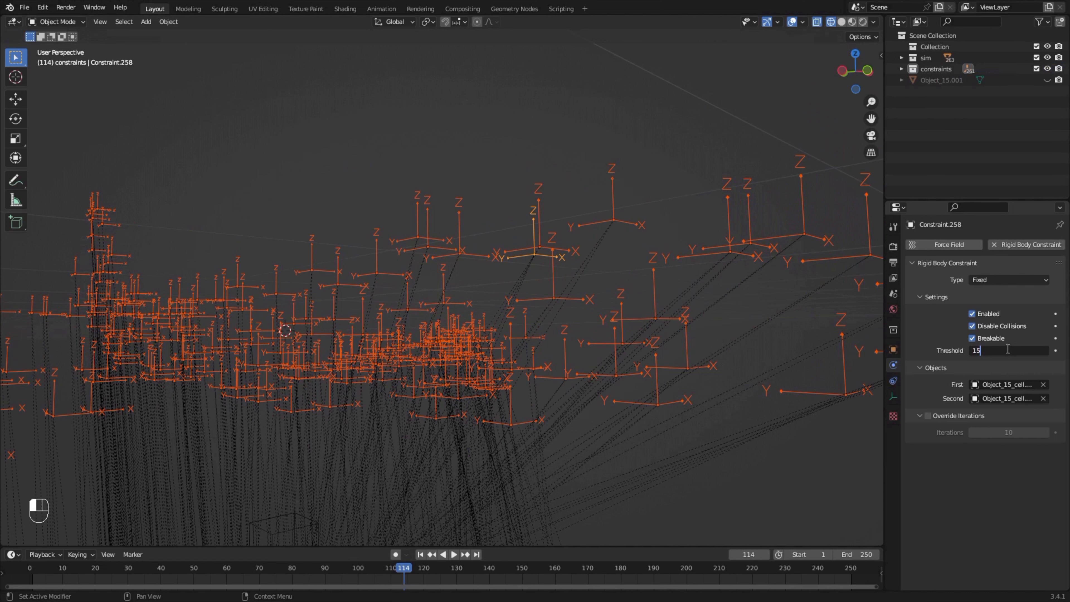
key(Return)
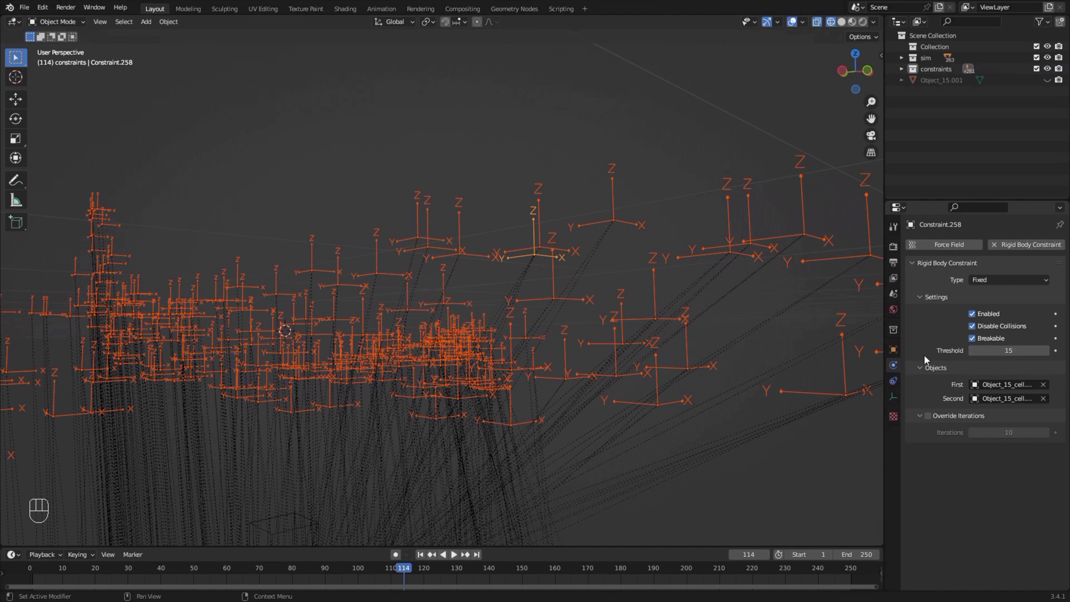
Copy the breaking threshold to all selected constraints, check it on another single constraint, and save the file
right_click(975, 351)
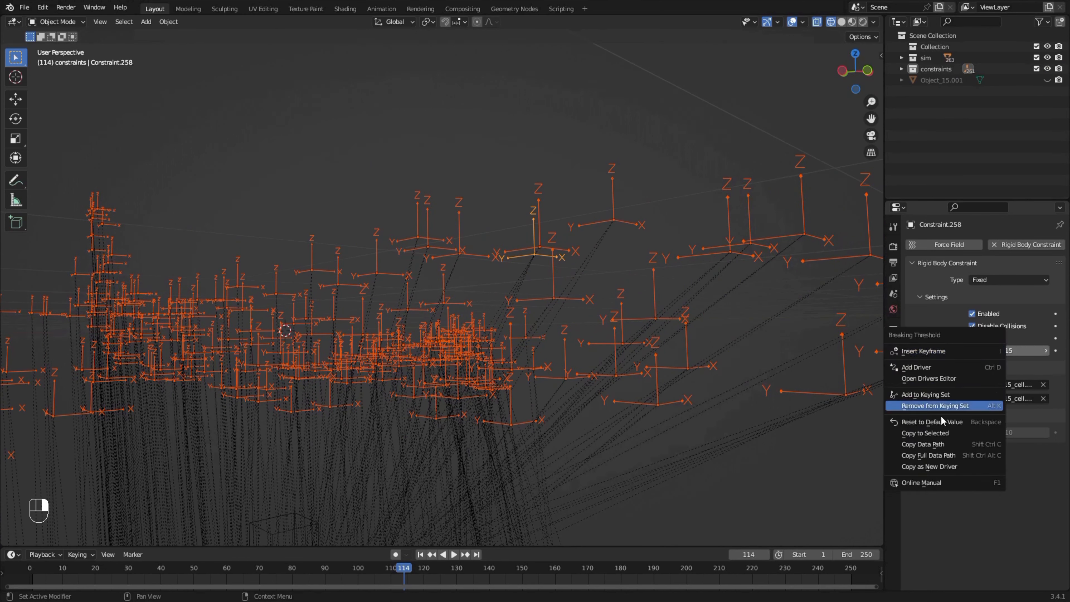
click(933, 435)
click(616, 366)
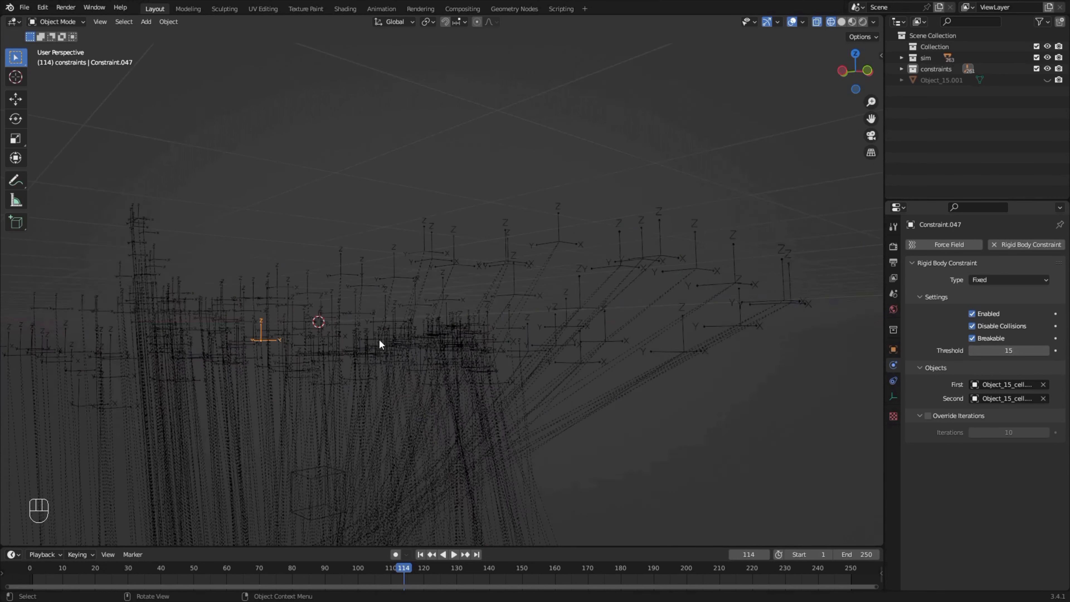
key(ctrl+s)
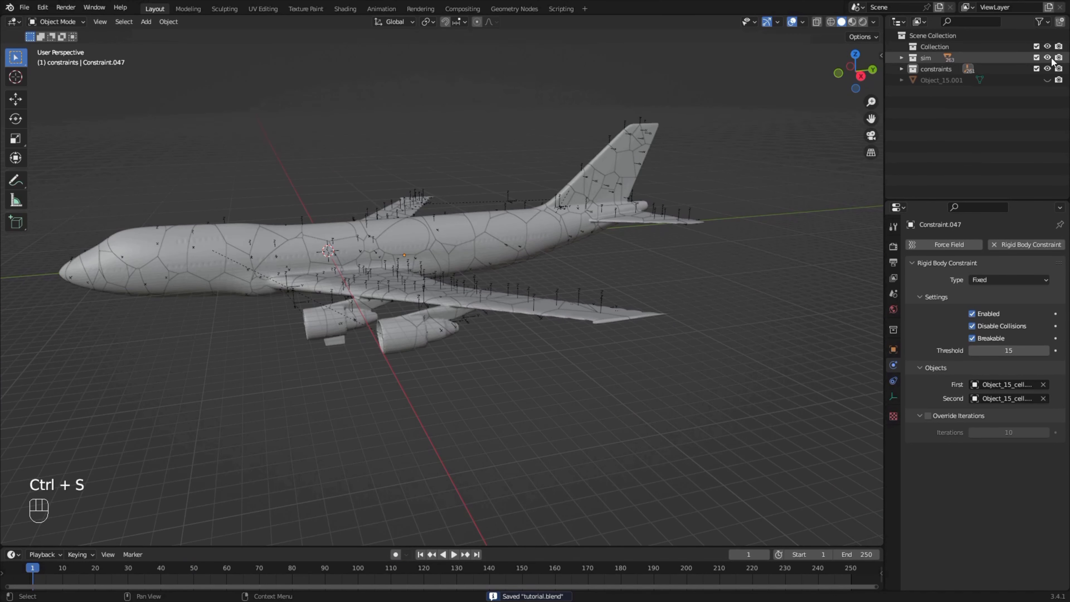
Hide the sim and constraints collections, show the original plane mesh Object_15.001, and save the file
click(1049, 57)
click(1048, 69)
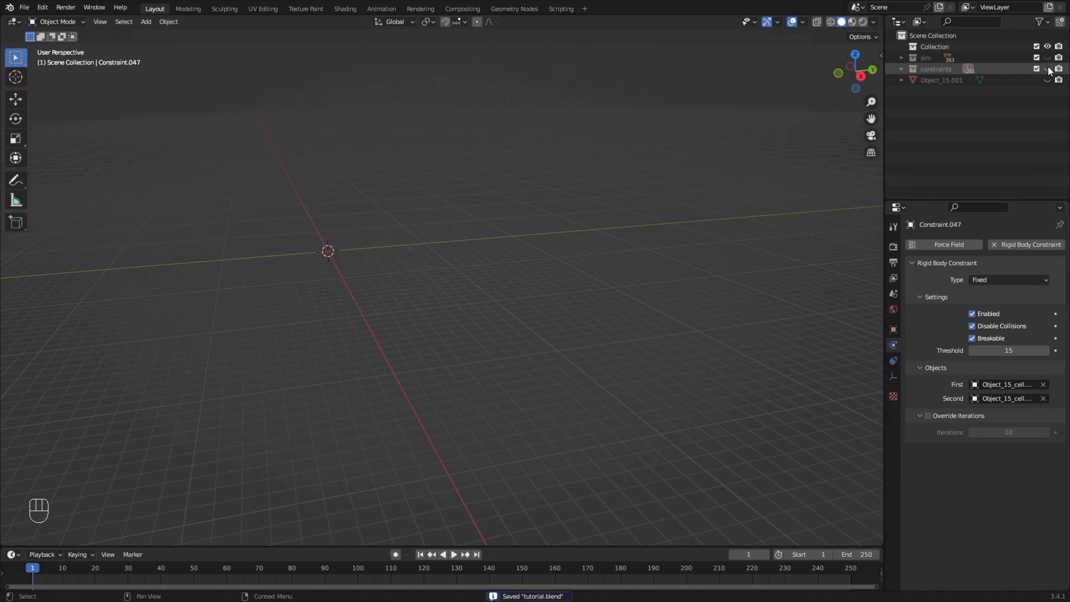
click(1048, 79)
scroll(746, 220, up, 6)
key(ctrl+s)
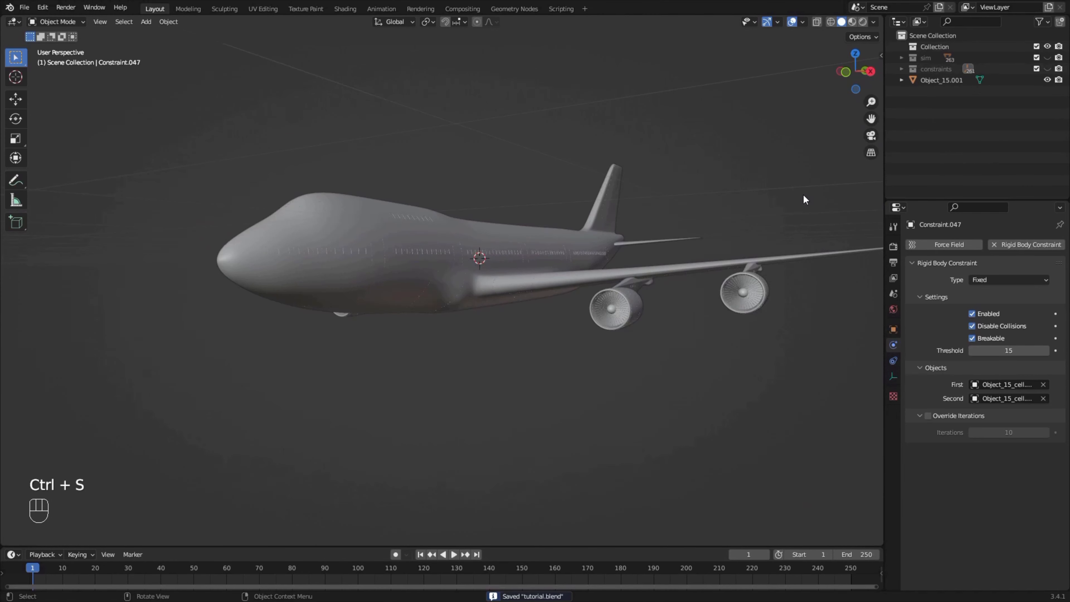
Select the unbroken plane mesh in wireframe shading and apply the Quick Explode effect to it
key(z)
shift+click(569, 258)
key(z)
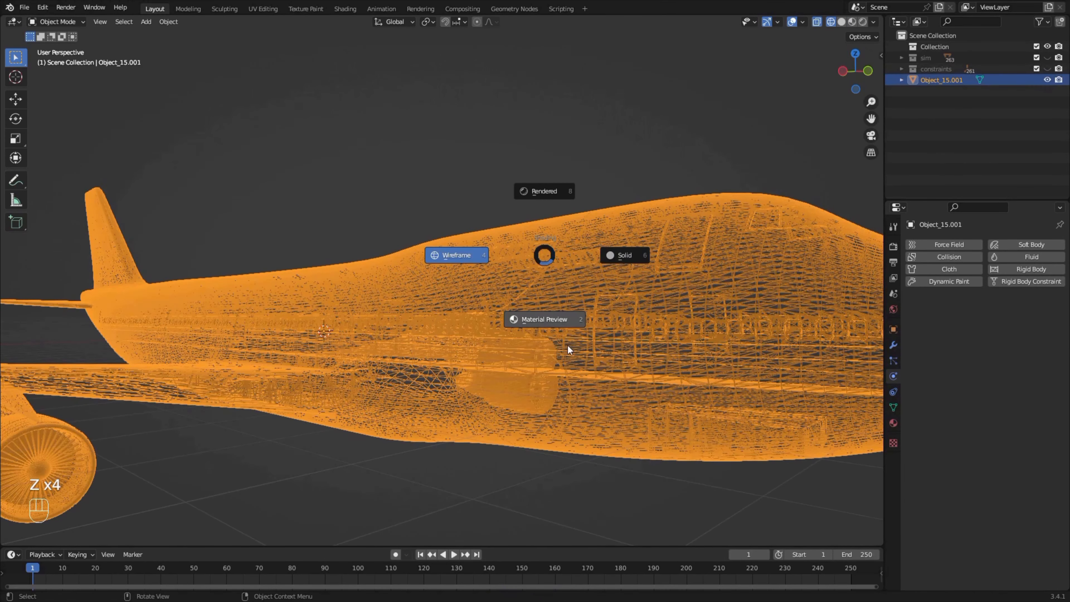
click(567, 346)
scroll(549, 288, down, 5)
middle_drag(548, 289, 568, 296)
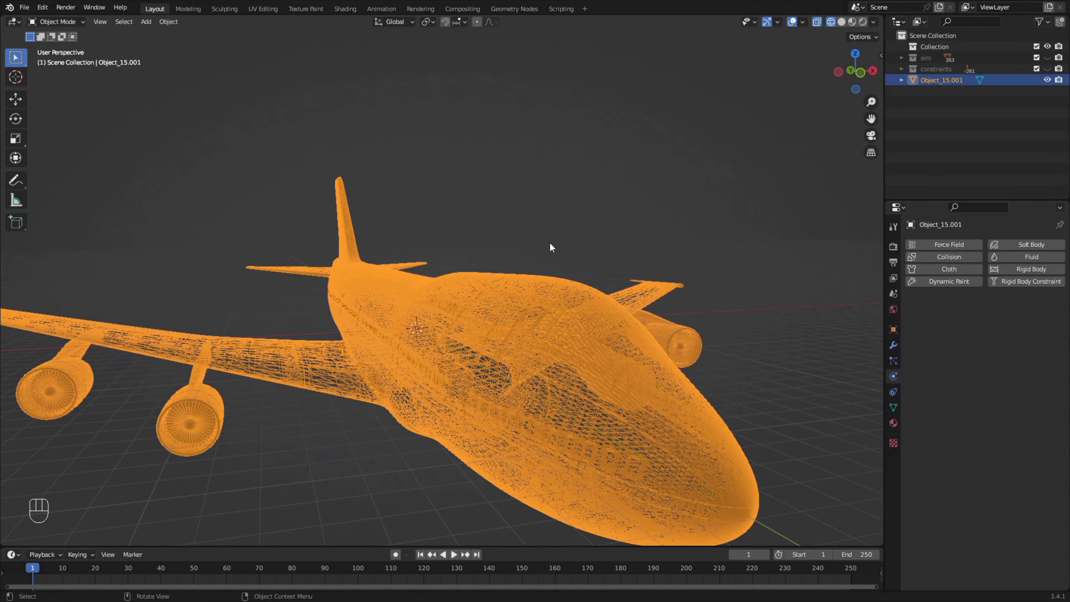
click(549, 242)
click(477, 325)
click(169, 22)
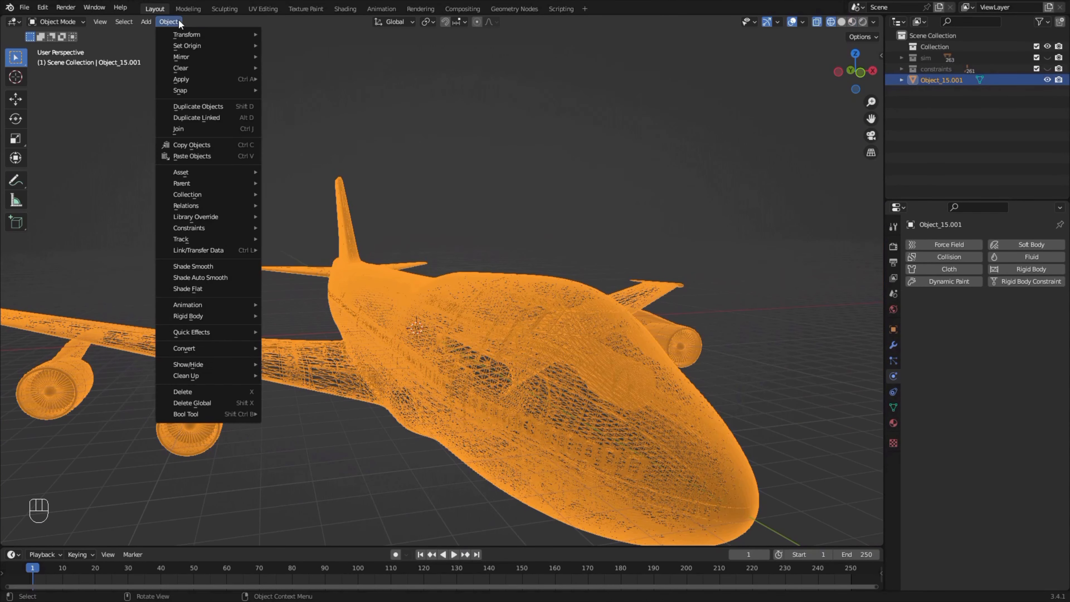
mouse_move(211, 333)
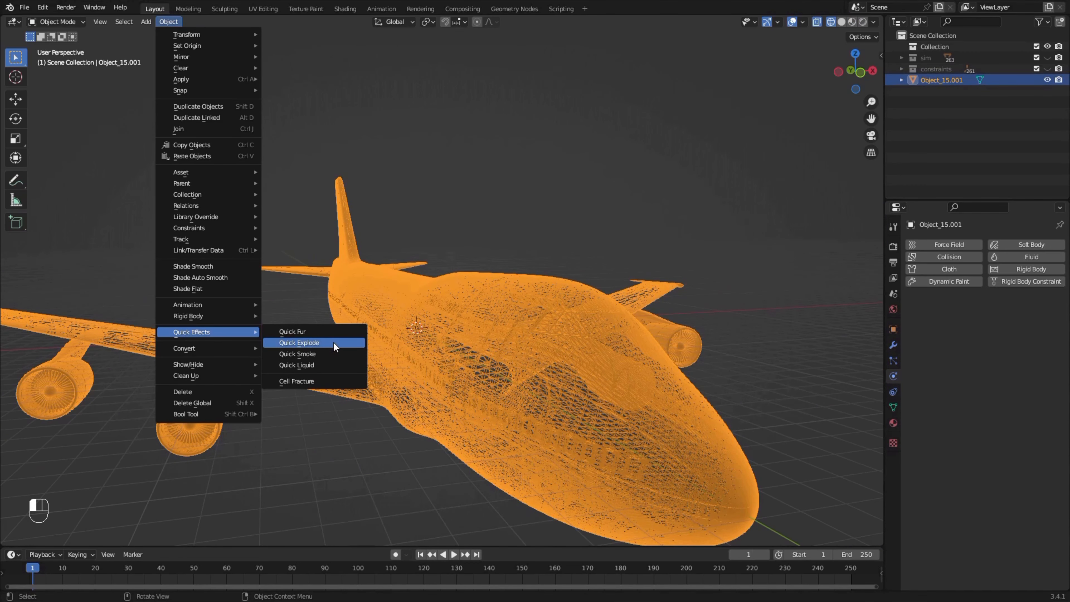
click(332, 343)
Play the Quick Explode effect in solid shading, stop it, and examine how the plane mesh breaks apart
key(z)
mouse_move(612, 307)
middle_down()
mouse_move(480, 324)
mouse_move(462, 272)
mouse_move(274, 325)
mouse_move(400, 359)
mouse_move(371, 337)
mouse_move(542, 364)
mouse_move(460, 390)
mouse_move(538, 175)
mouse_move(484, 249)
mouse_move(631, 245)
middle_up()
key(space)
scroll(483, 324, up, 4)
key(space)
scroll(399, 360, down, 4)
scroll(461, 390, up, 4)
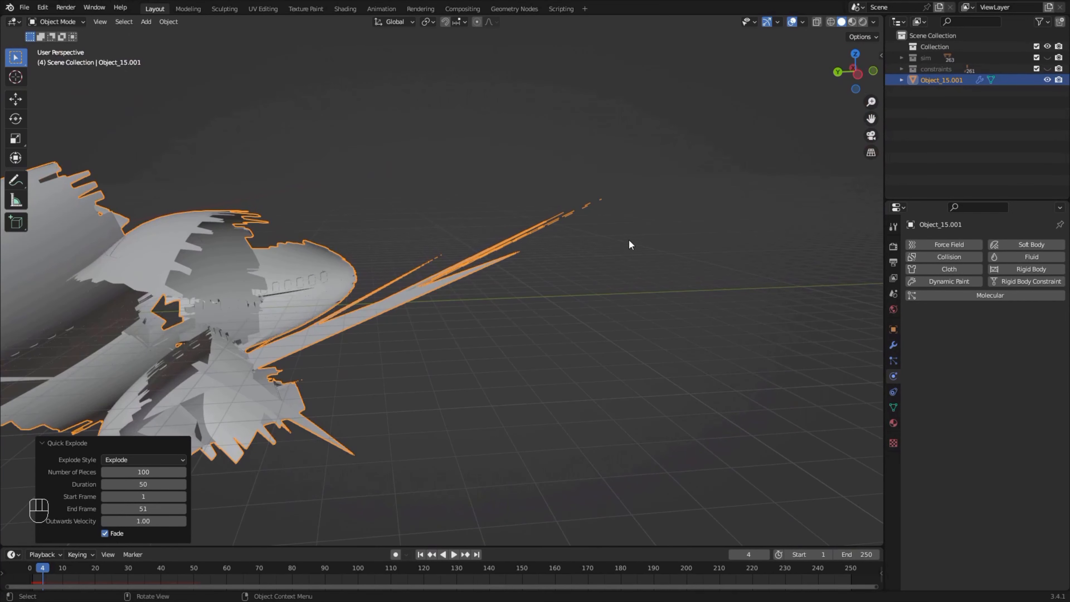
shift+middle_drag(237, 373, 476, 436)
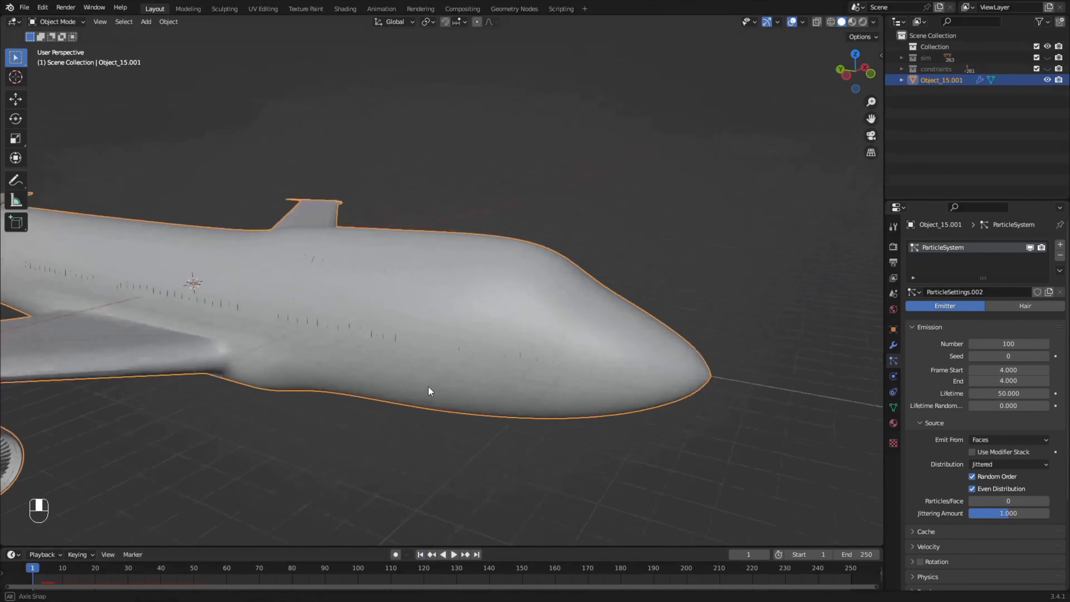
Enter Edit Mode on the plane mesh and bring the fuselage underside into focus
key(z)
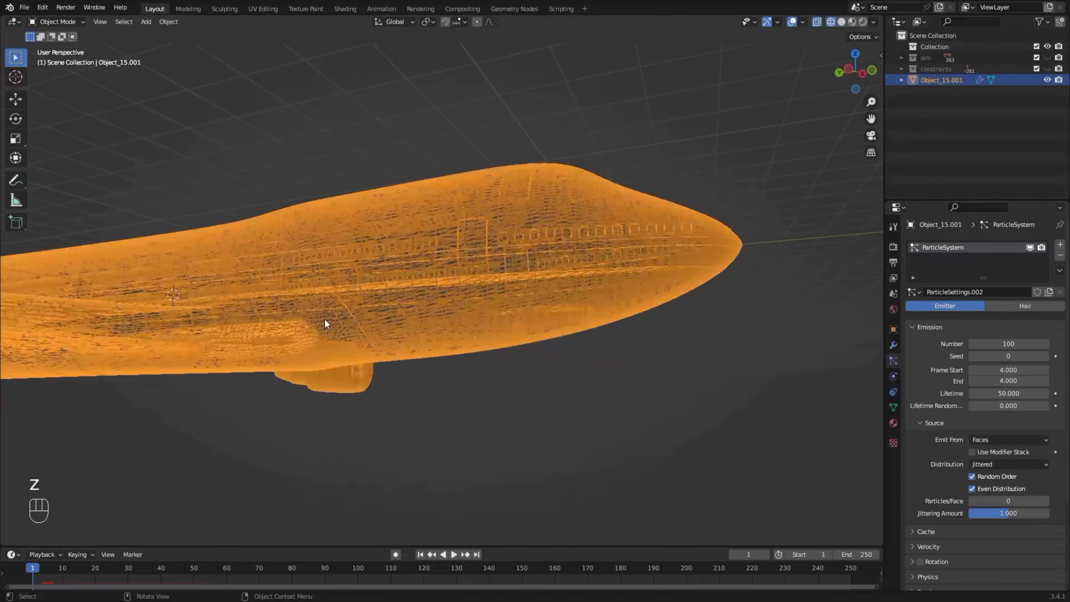
key(Tab)
middle_drag(471, 333, 589, 322)
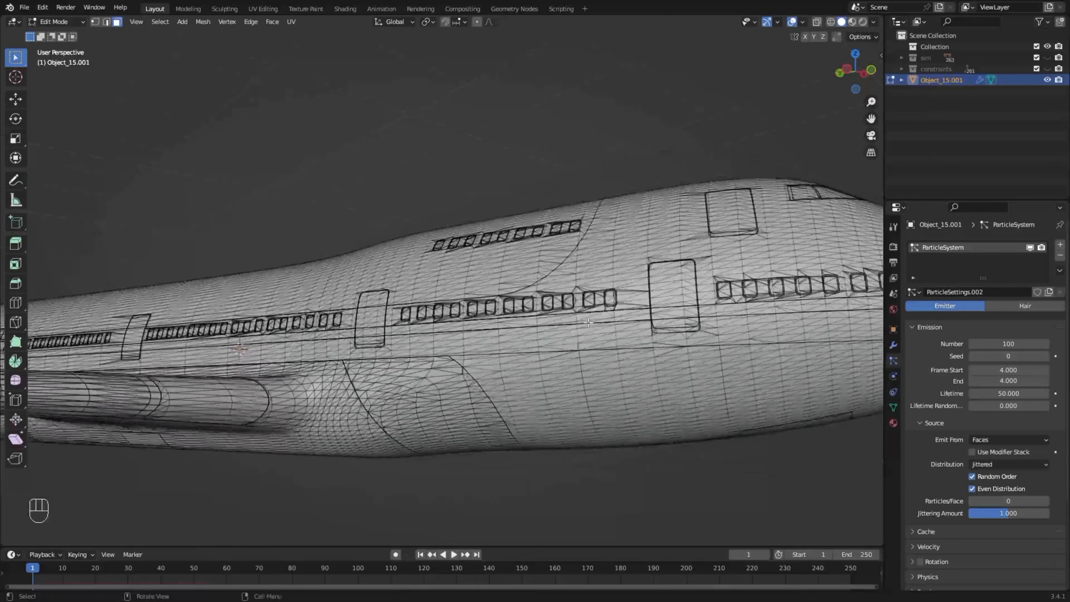
middle_drag(630, 385, 422, 337)
key(c)
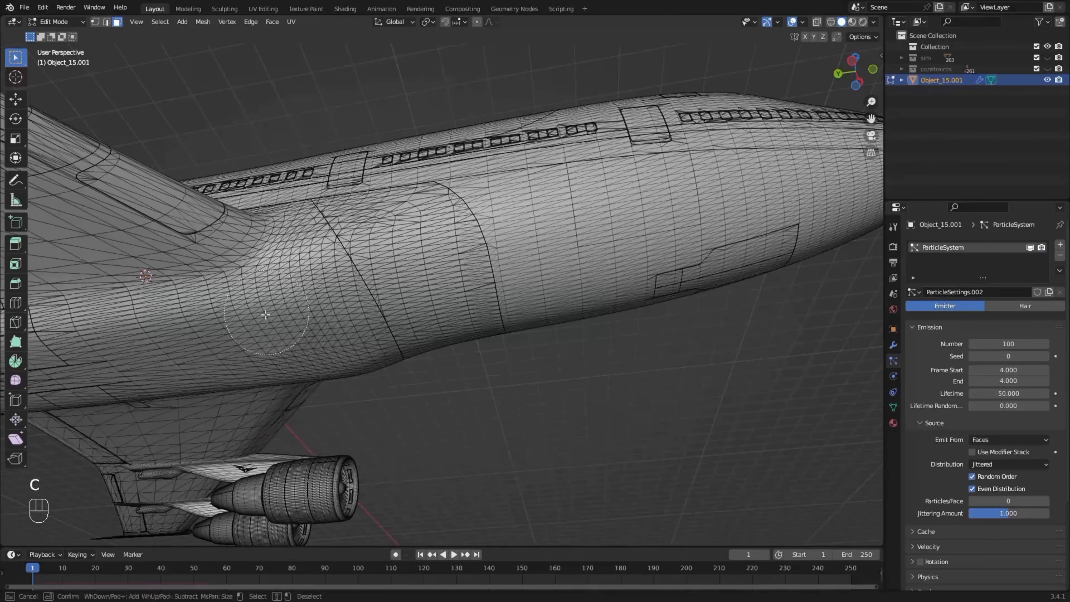
drag(261, 325, 297, 334)
middle_drag(296, 334, 329, 296)
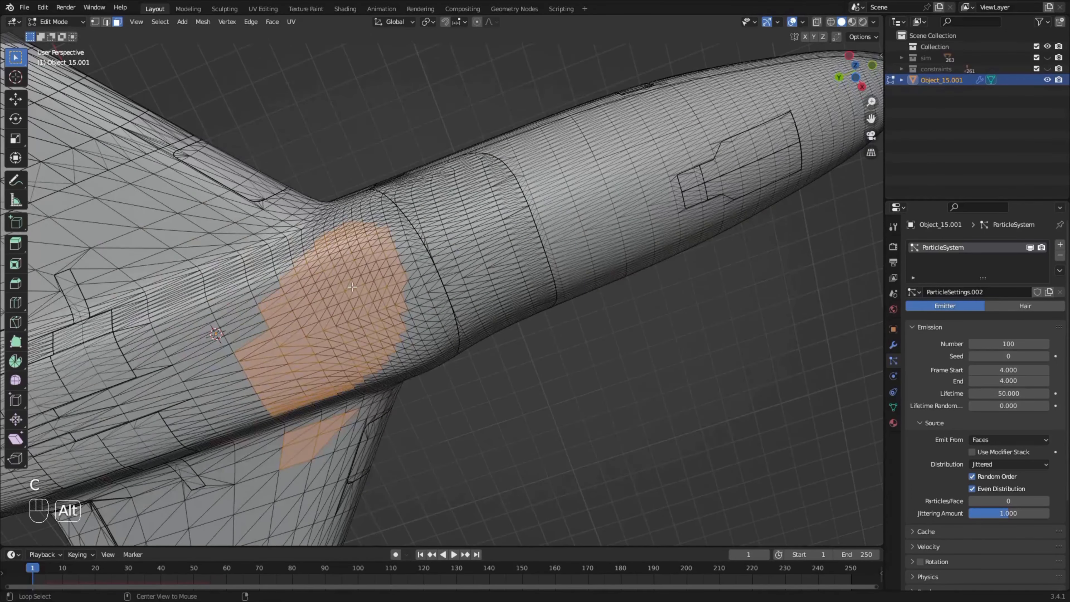
key(alt+a)
mouse_move(328, 296)
mouse_down()
mouse_move(381, 330)
mouse_move(402, 331)
mouse_up()
right_click(402, 331)
Use face select mode at the front of the fuselage and delete the selected faces there
middle_drag(402, 331, 371, 312)
shift+middle_drag(404, 279, 383, 290)
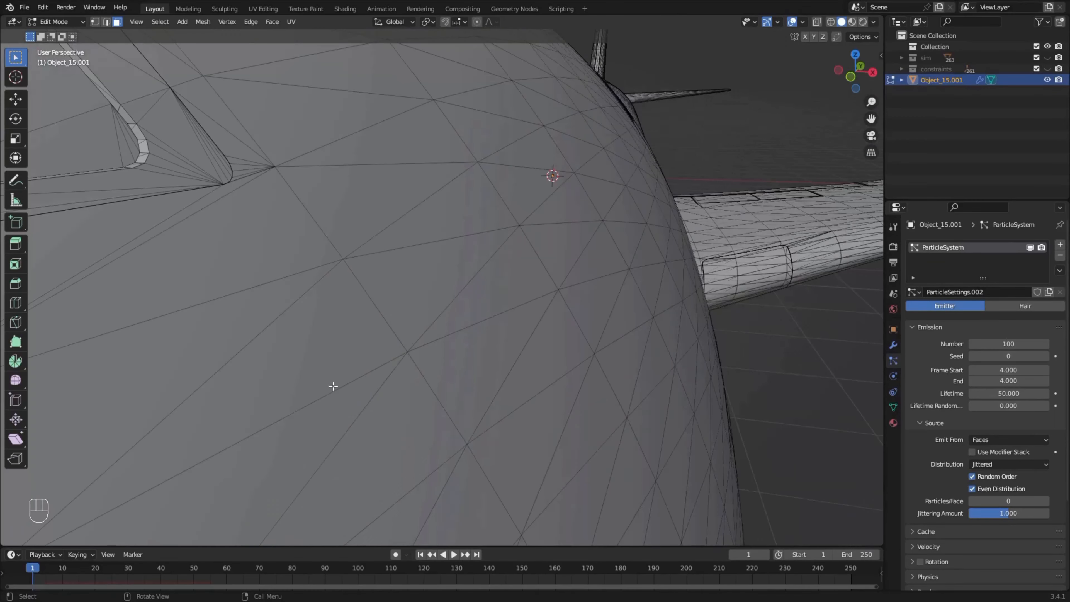
scroll(333, 386, up, 2)
shift+middle_drag(332, 386, 407, 399)
scroll(400, 394, down, 1)
key(3)
key(x)
click(356, 362)
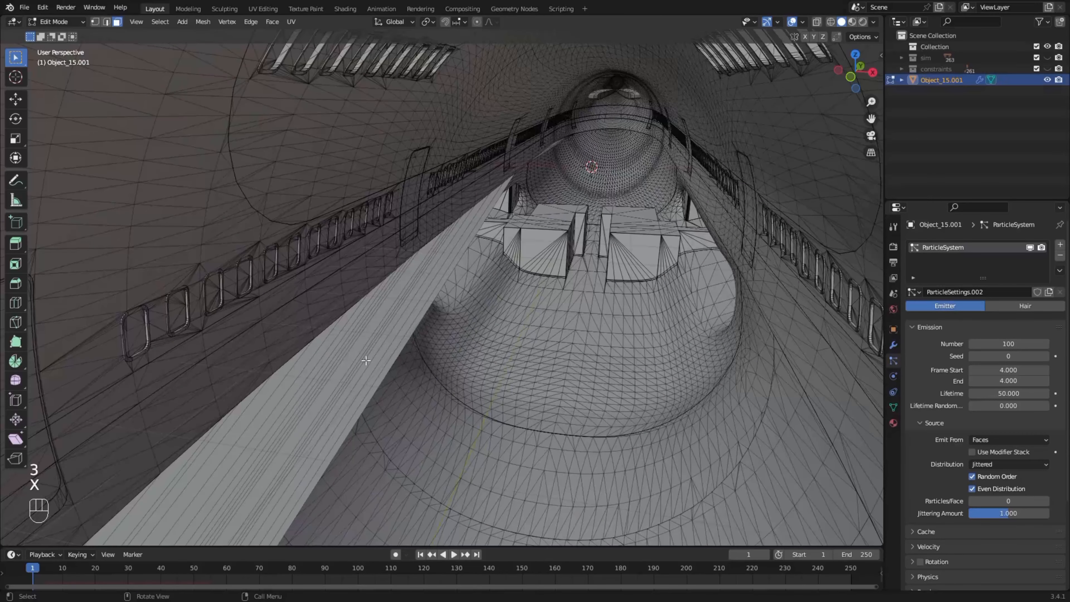
Circle-select the stray strip of faces inside the fuselage and examine the cabin interior around it
key(c)
drag(386, 347, 373, 365)
right_click(373, 365)
mouse_move(373, 365)
middle_down()
mouse_move(442, 312)
mouse_move(459, 253)
mouse_move(424, 183)
mouse_move(366, 225)
middle_up()
scroll(367, 225, down, 3)
scroll(607, 365, down, 2)
shift+middle_drag(607, 366, 545, 313)
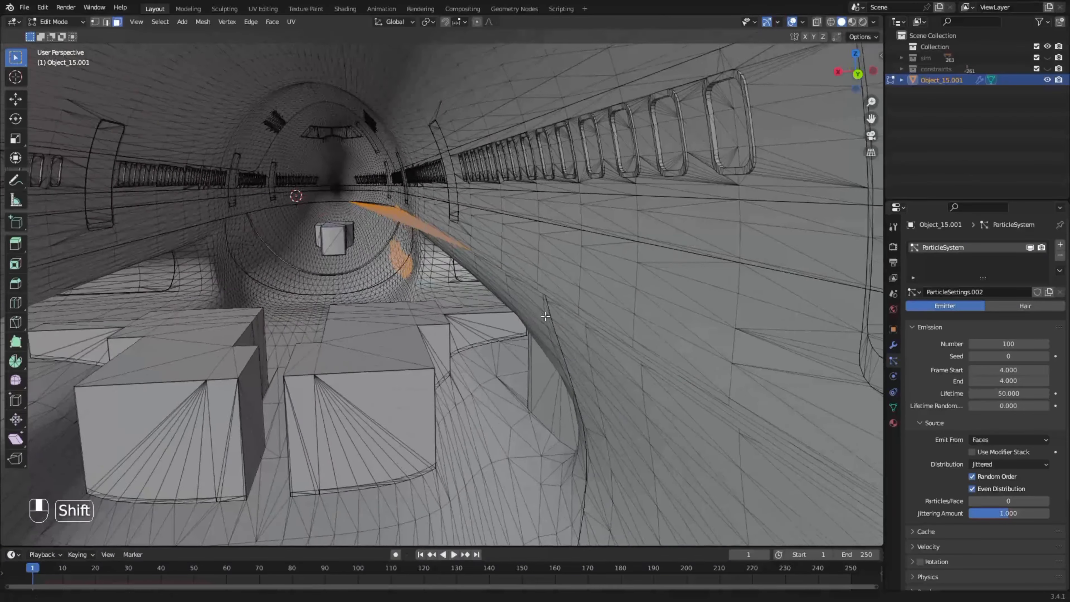
shift+middle_drag(367, 211, 385, 284)
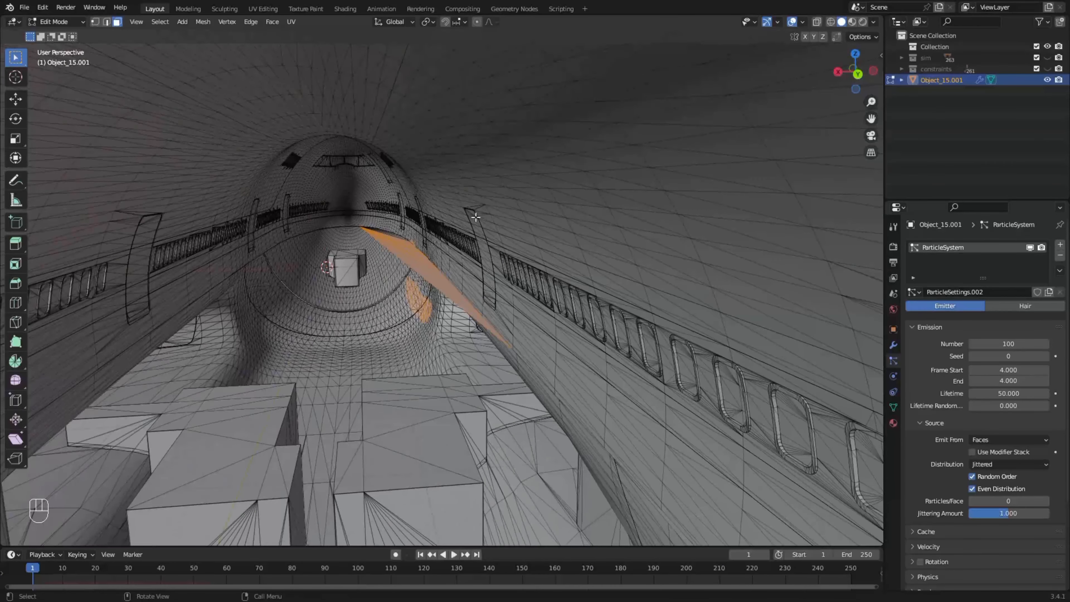
middle_drag(475, 217, 431, 265)
Deselect all faces of the airplane mesh, return to Object Mode and save the file
key(alt+a)
key(Tab)
key(ctrl+s)
Examine the airplane in wireframe shading, briefly play the animation, and return to solid shading
key(z)
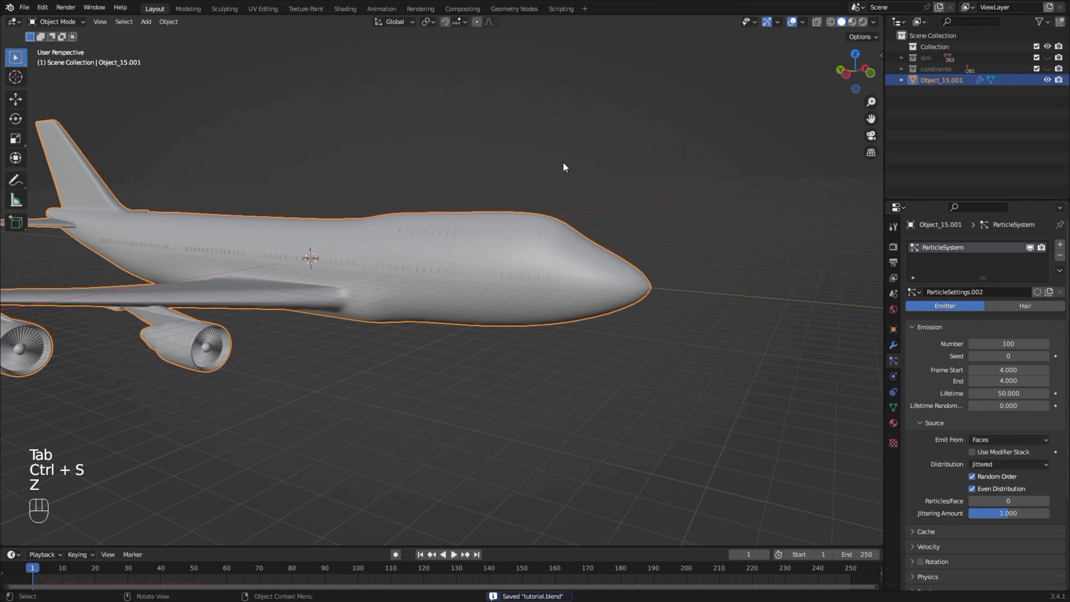
key(z)
middle_drag(311, 294, 542, 262)
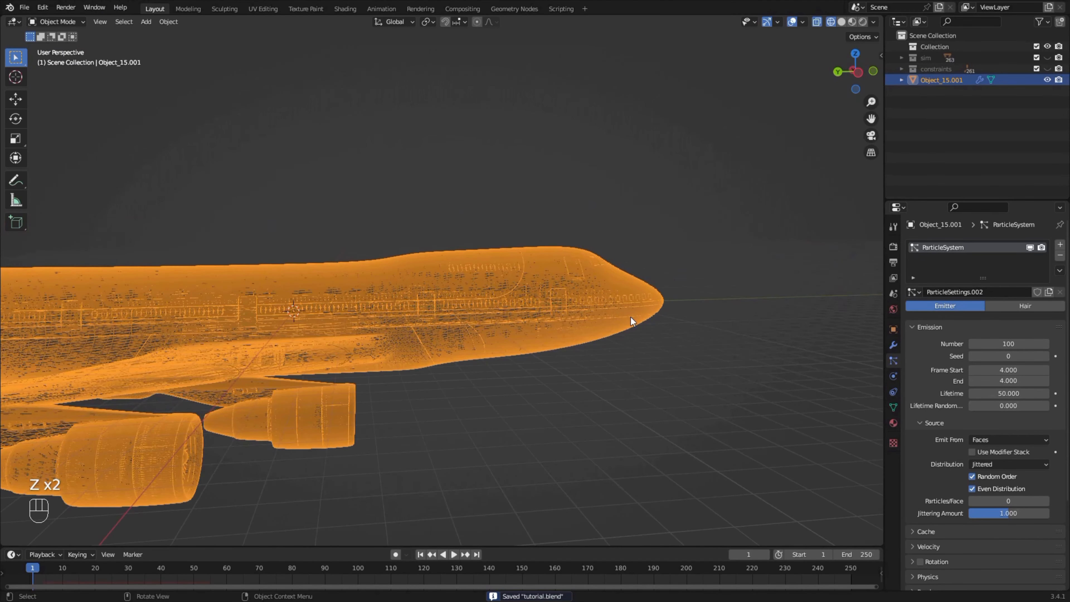
middle_drag(628, 249, 597, 289)
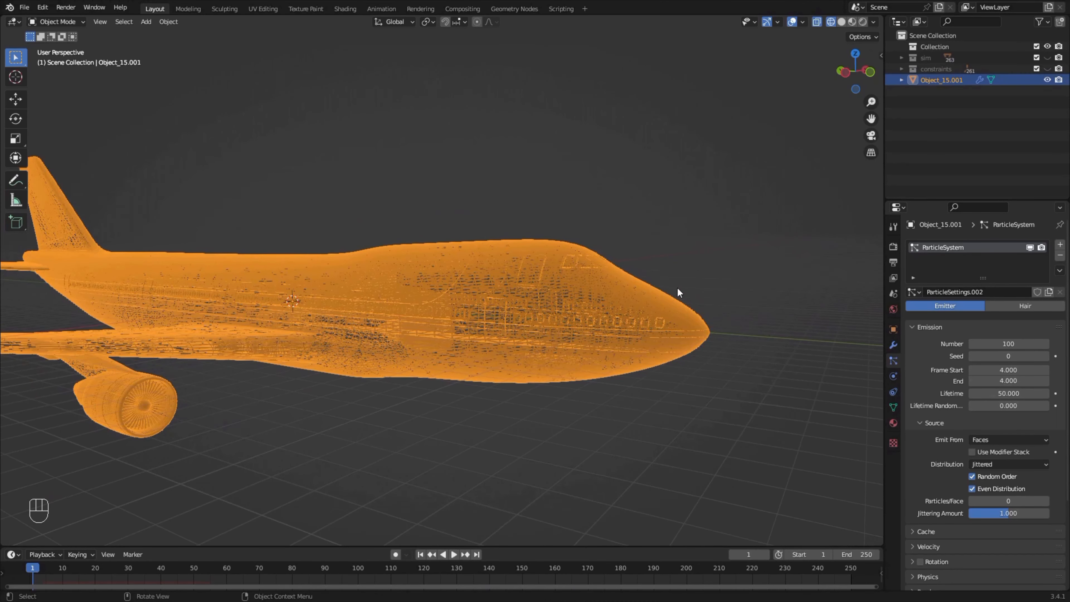
middle_drag(683, 286, 669, 251)
key(space)
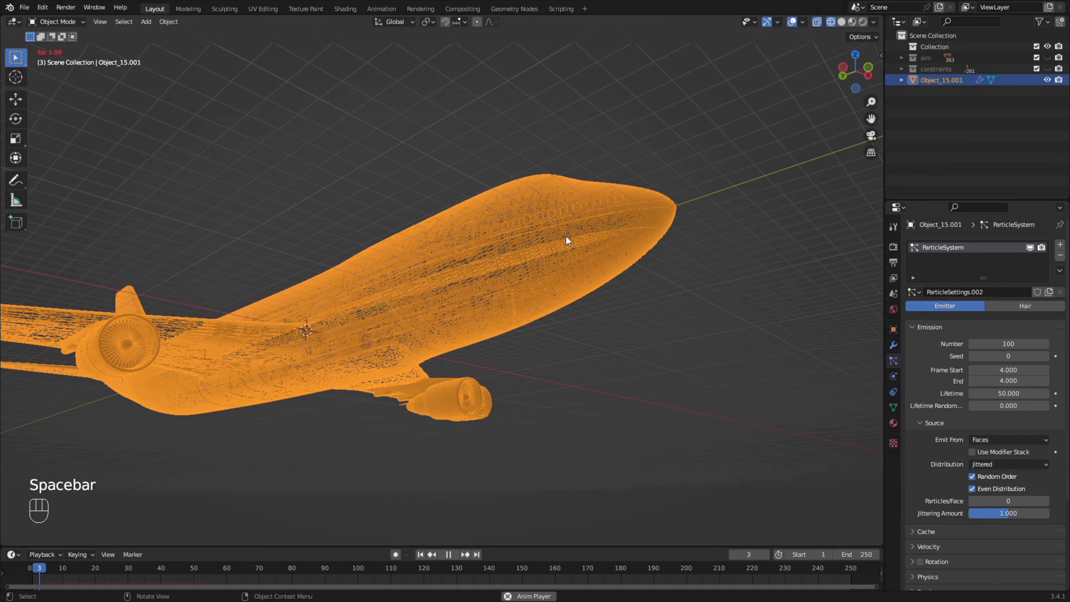
key(space)
key(z)
click(685, 238)
Remove the Explode modifier and the particle system from the airplane mesh and return to the first frame
click(893, 345)
click(1043, 298)
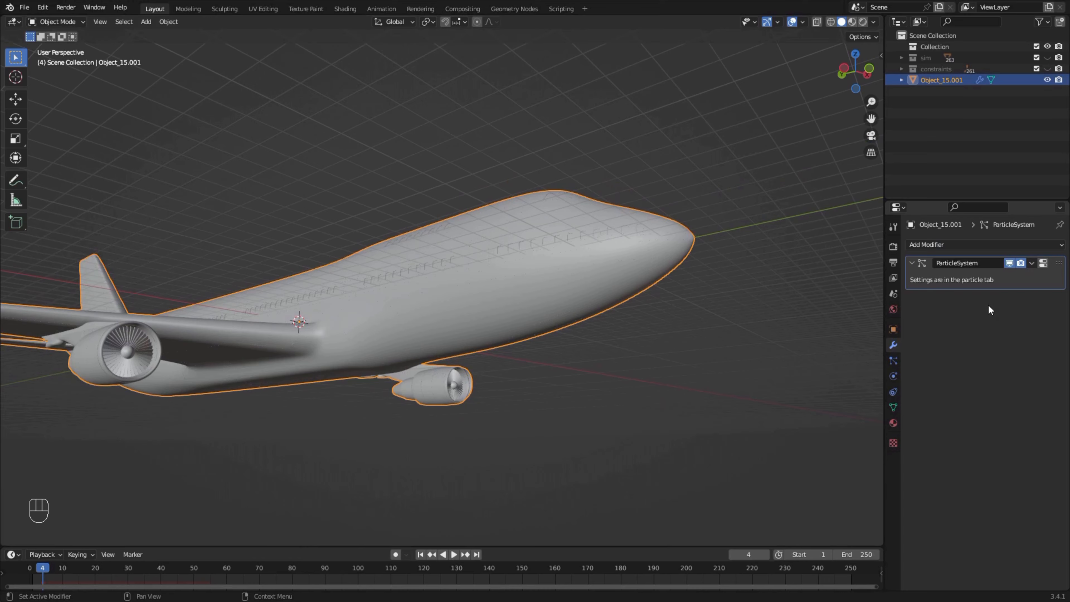
click(894, 360)
click(1060, 255)
key(shift+Left)
Add a mesh plane at the origin and scale it up until it extends beyond the whole airplane in top view
key(shift+a)
click(473, 374)
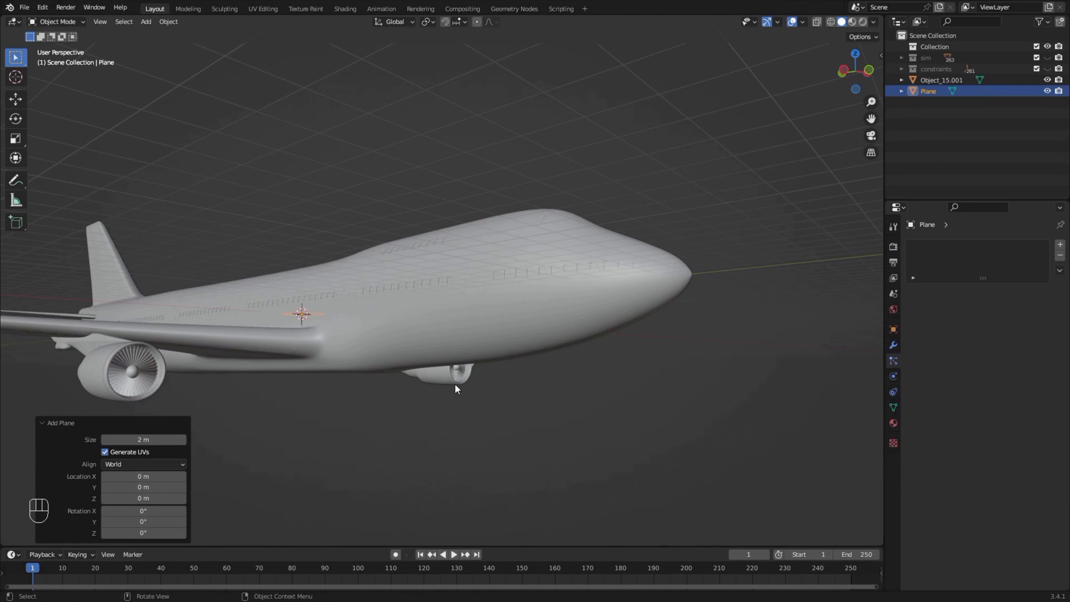
middle_drag(457, 382, 507, 448)
key(s)
click(612, 252)
key(s)
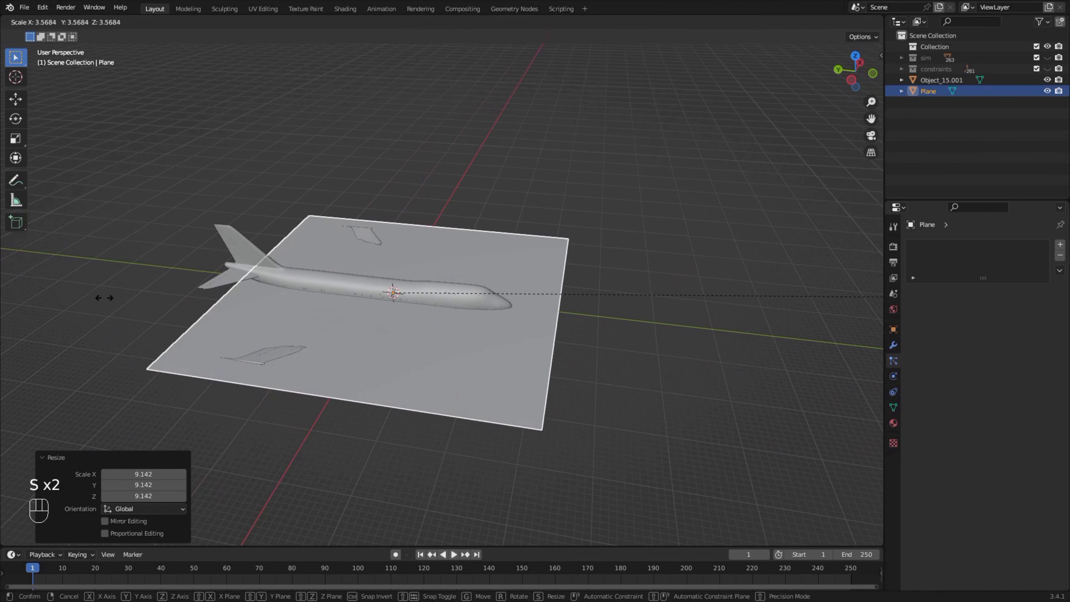
click(84, 296)
key(KP_7)
key(s)
click(509, 301)
Enter Edit Mode on the new plane and subdivide it repeatedly into a fine, even grid
scroll(522, 287, up, 2)
shift+middle_drag(537, 279, 525, 344)
scroll(525, 344, down, 4)
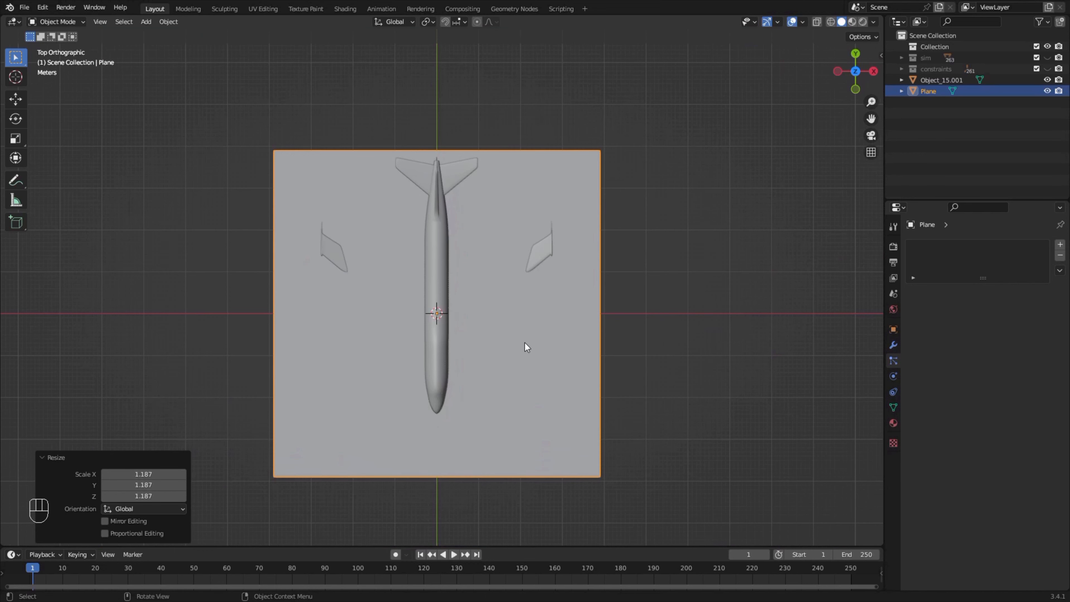
key(Tab)
right_click(525, 343)
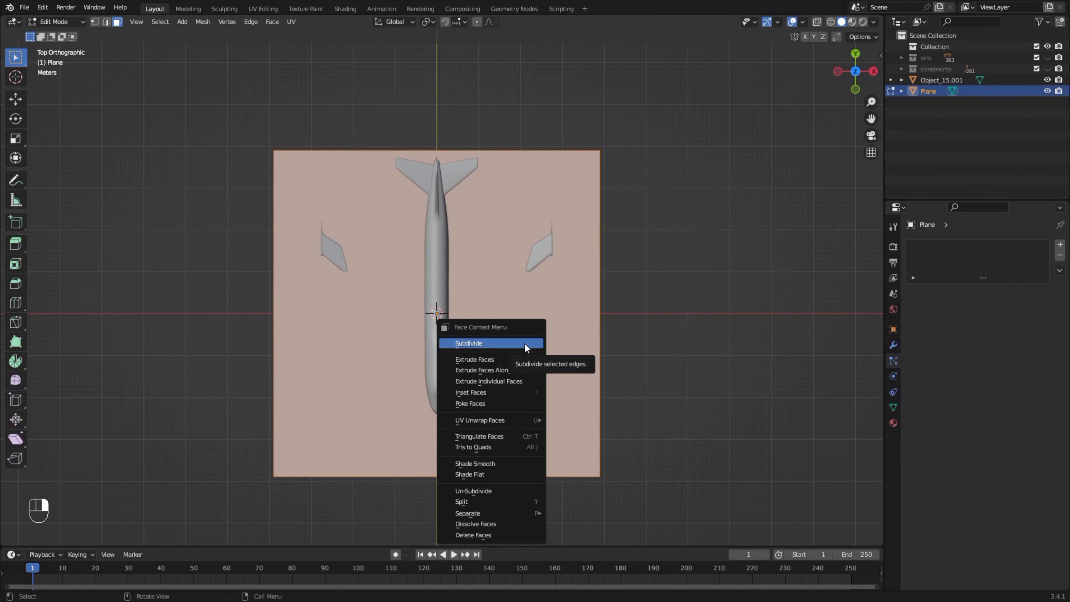
click(524, 343)
right_click(525, 343)
click(524, 343)
right_click(525, 343)
click(524, 343)
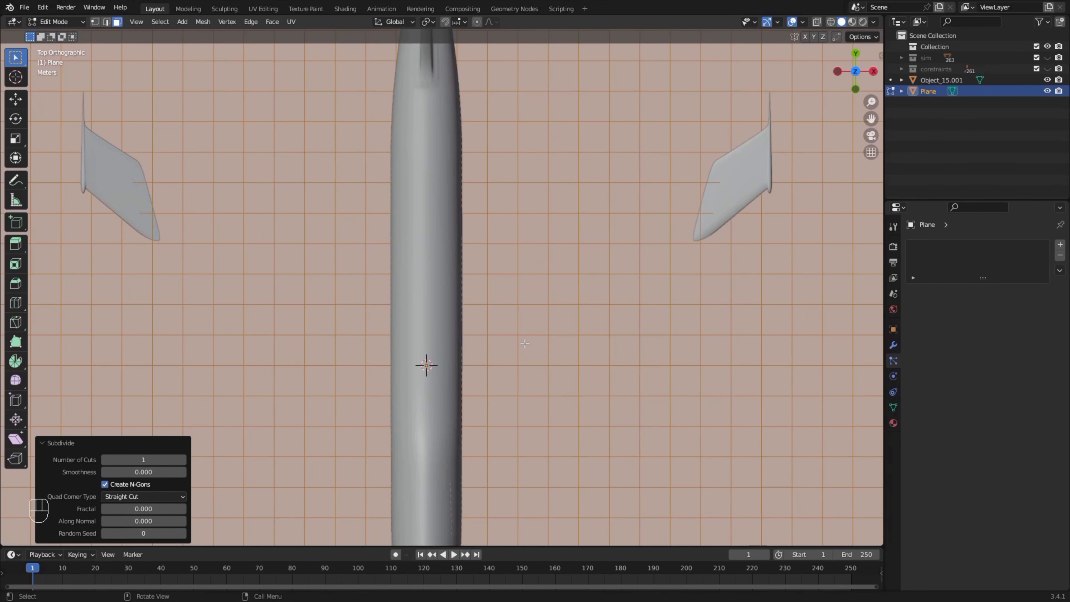
scroll(525, 344, up, 3)
scroll(522, 361, down, 5)
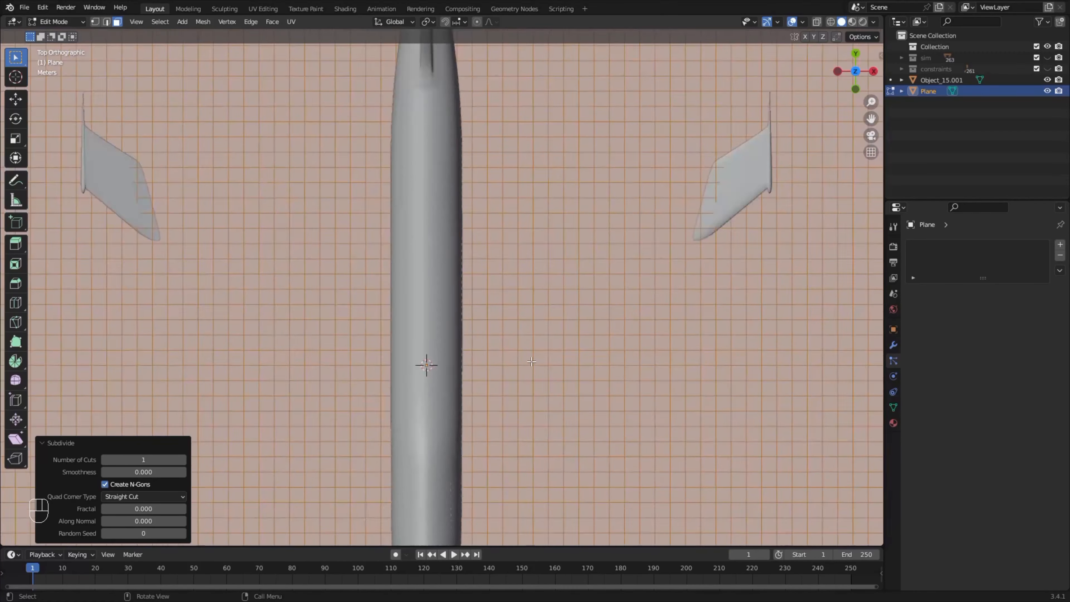
Check the grid's density in wireframe shading, return to solid shading, and delete only the grid's faces, keeping its edges
key(z)
click(463, 357)
scroll(463, 357, down, 4)
mouse_move(463, 357)
middle_down()
mouse_move(374, 312)
mouse_move(430, 339)
mouse_move(466, 336)
mouse_move(512, 349)
middle_up()
scroll(373, 312, up, 5)
key(z)
click(421, 313)
scroll(422, 313, down, 2)
middle_drag(512, 350, 531, 309)
scroll(532, 309, up, 2)
key(x)
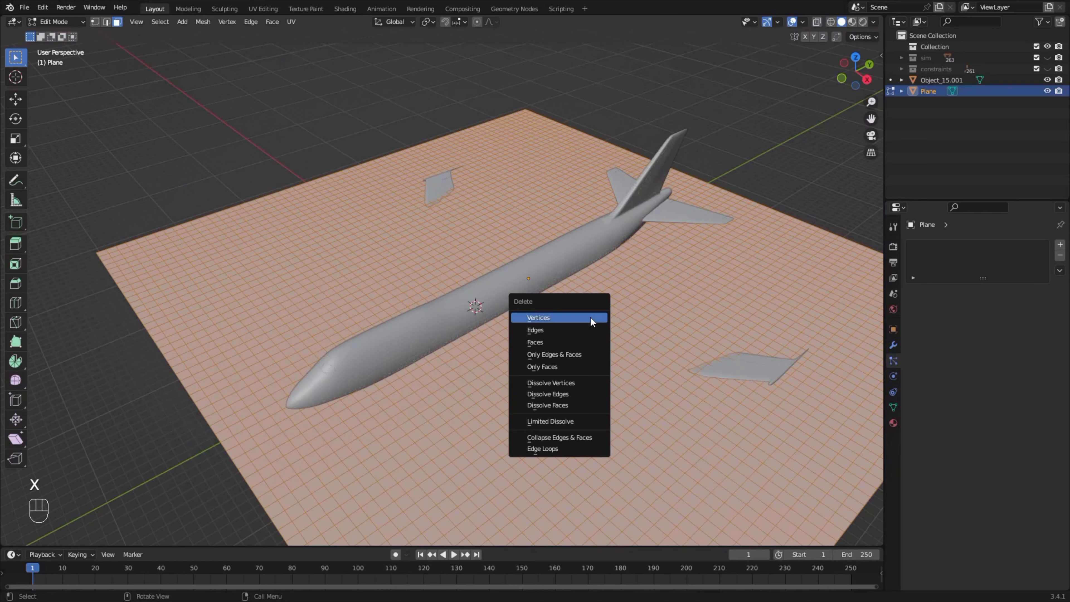
click(562, 366)
Leave Edit Mode on the edge grid and save the file
key(Tab)
middle_drag(561, 366, 505, 300)
key(ctrl+s)
click(506, 300)
click(477, 285)
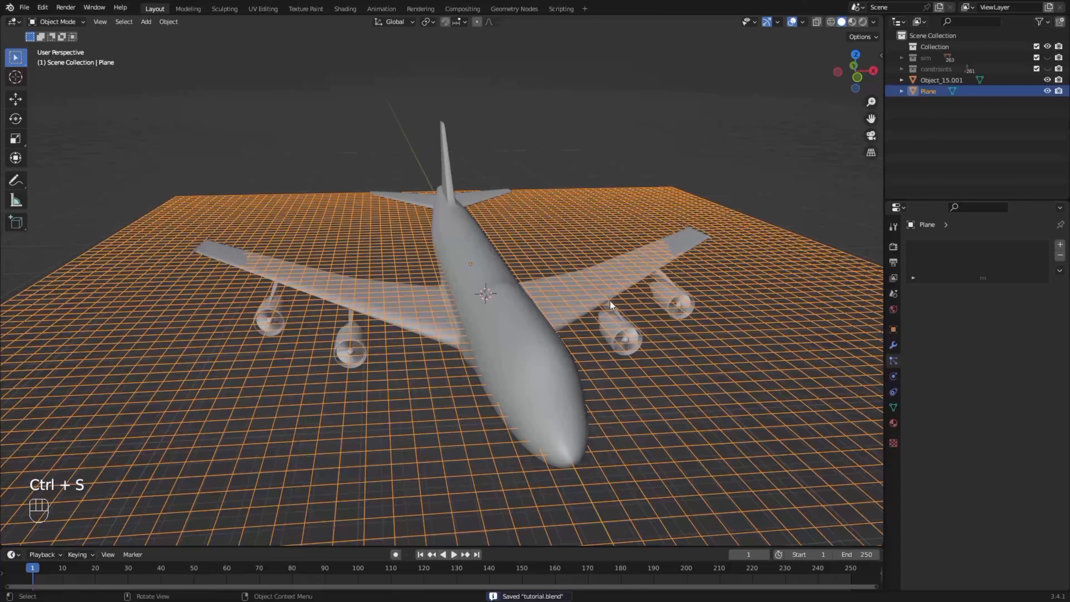
Select the airplane in top view, enter Edit Mode on it and select all of its faces
key(KP_7)
click(661, 291)
scroll(690, 296, up, 2)
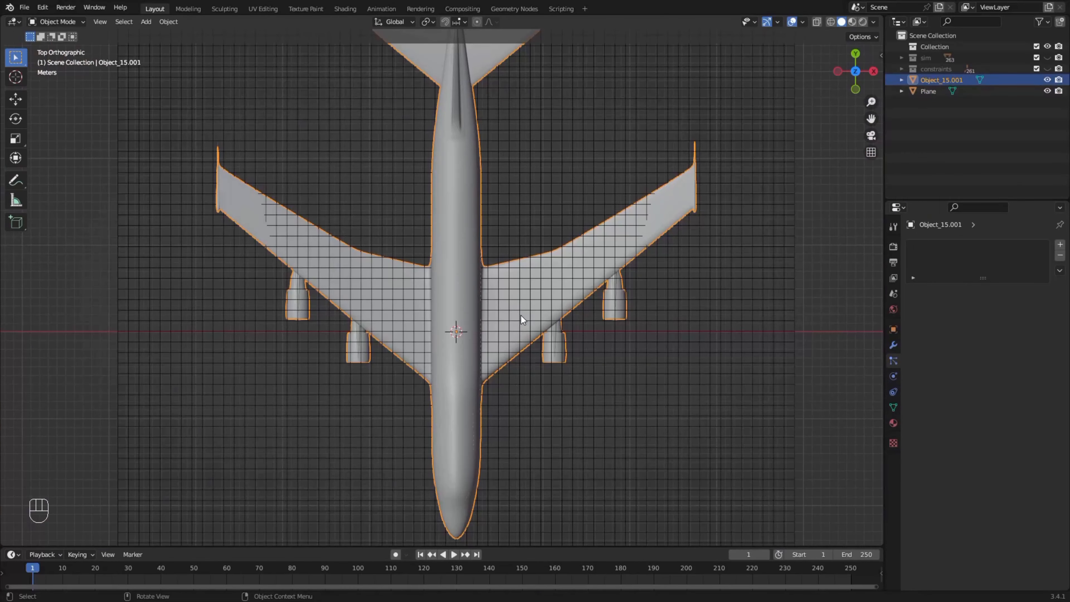
key(Tab)
key(a)
scroll(507, 225, down, 2)
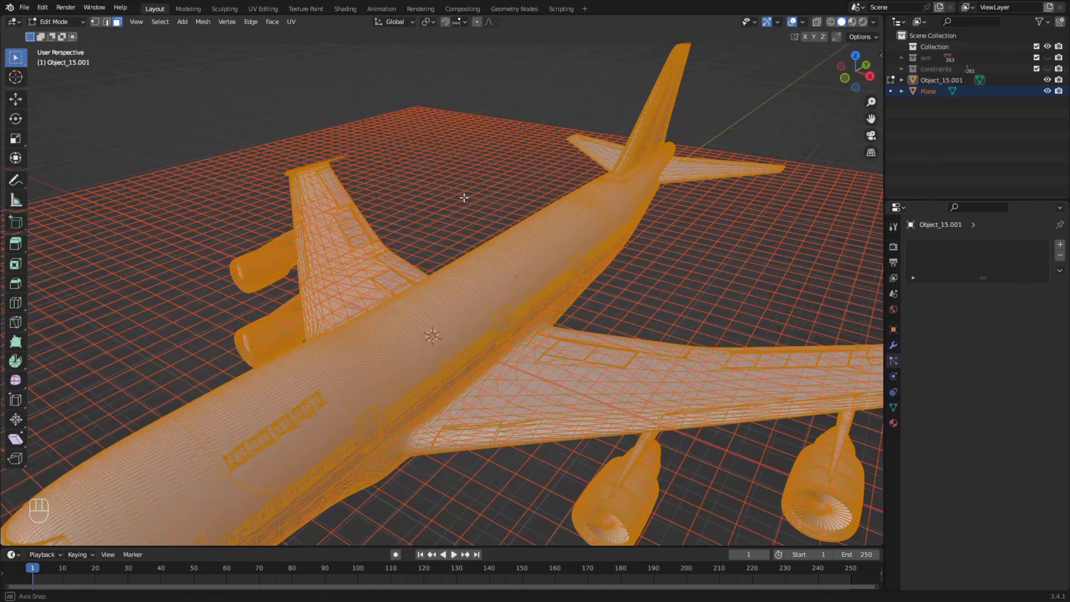
Knife Project the grid onto the airplane mesh from the top view with Cut Through enabled
middle_drag(464, 197, 442, 170)
key(KP_7)
key(KP_8)
key(KP_7)
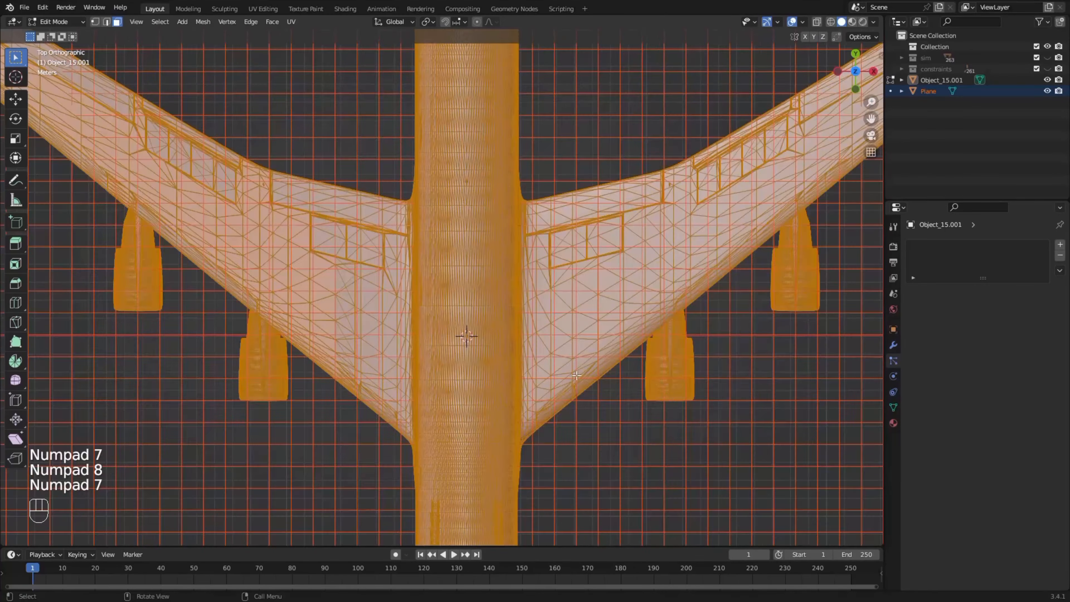
scroll(477, 63, down, 6)
shift+middle_drag(477, 63, 474, 82)
scroll(473, 82, up, 1)
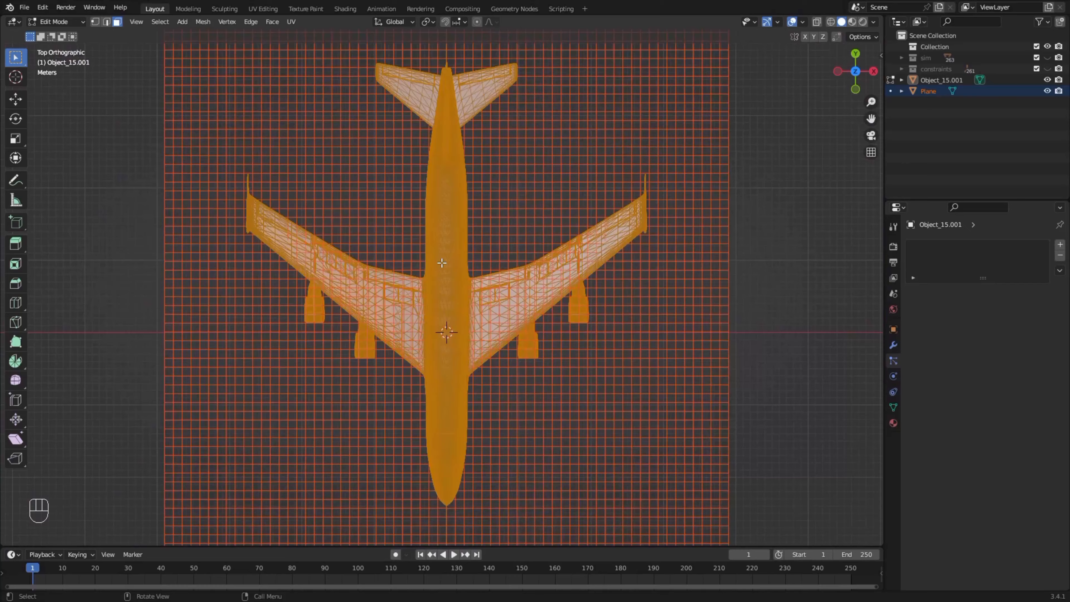
shift+middle_drag(206, 92, 211, 108)
click(201, 22)
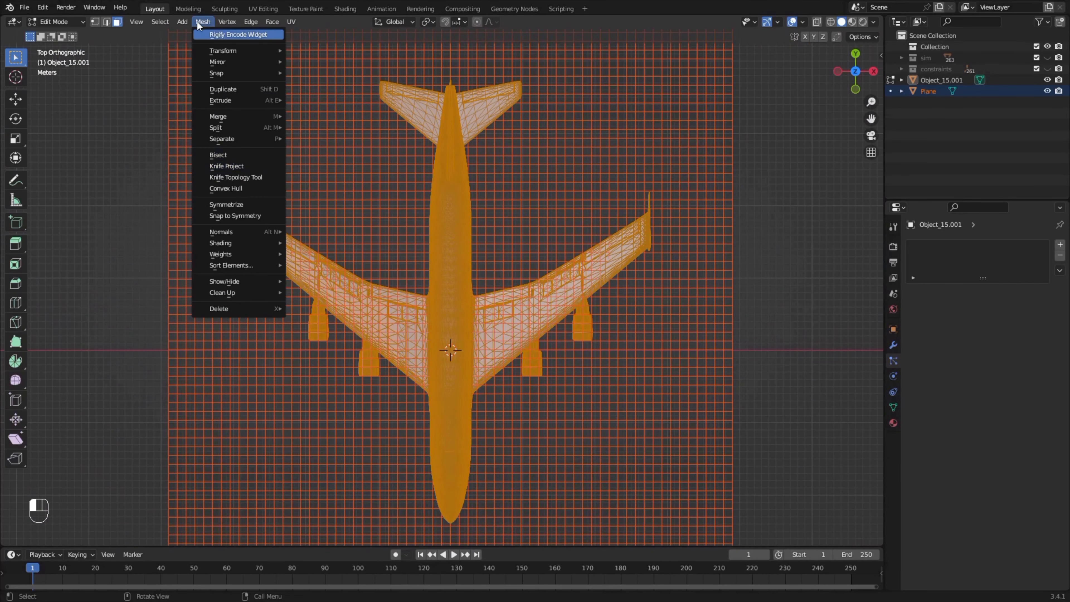
click(230, 166)
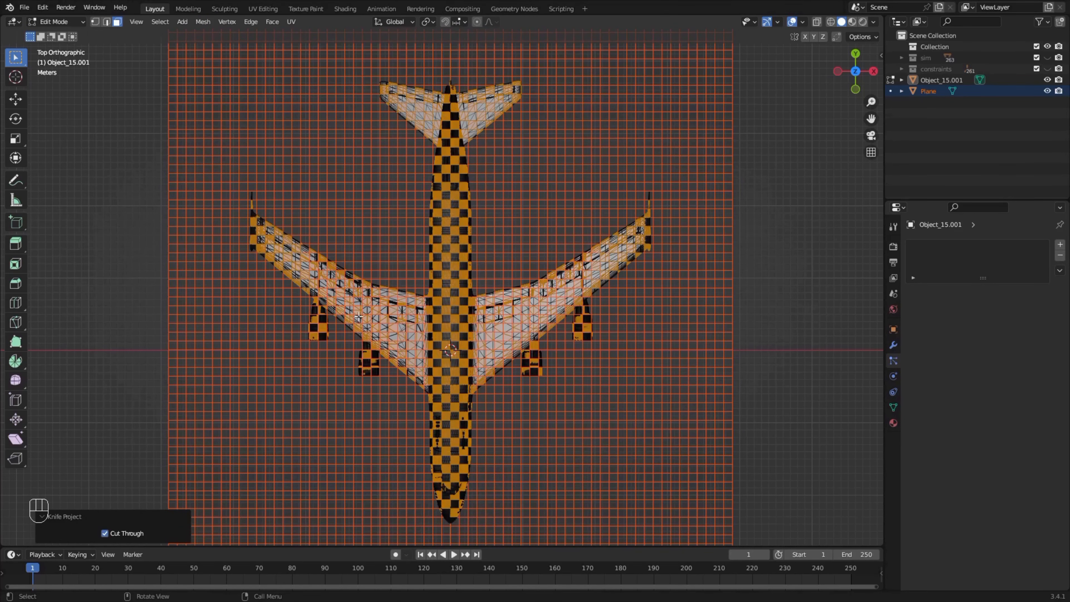
Examine the projected cuts on the airplane in wireframe shading and in Edit Mode from the top view
shift+middle_drag(449, 413, 450, 417)
scroll(450, 417, up, 3)
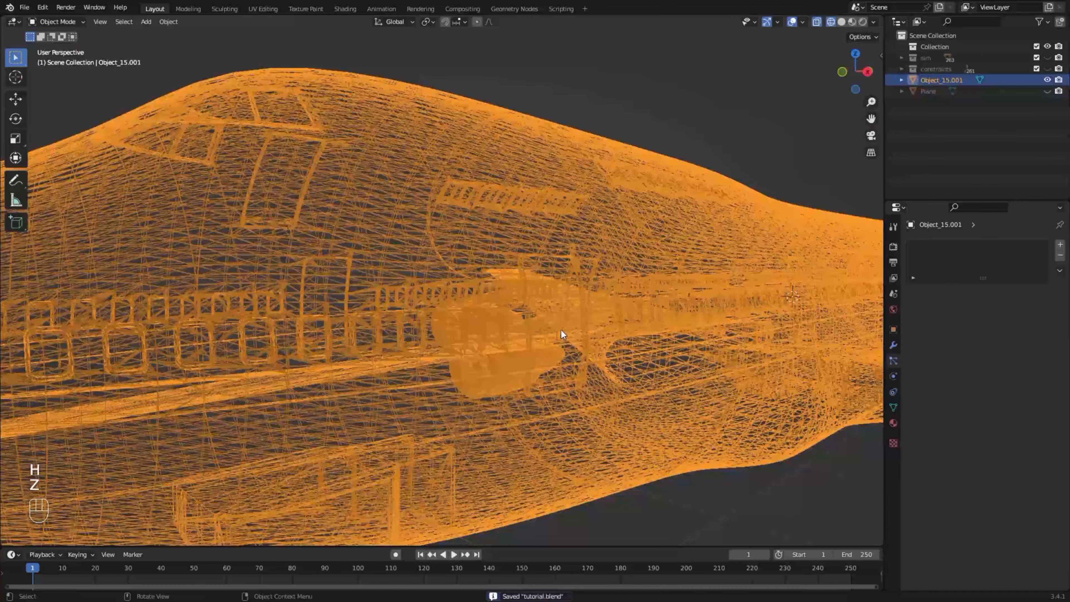
middle_drag(562, 330, 571, 379)
key(z)
key(z)
key(Tab)
key(KP_7)
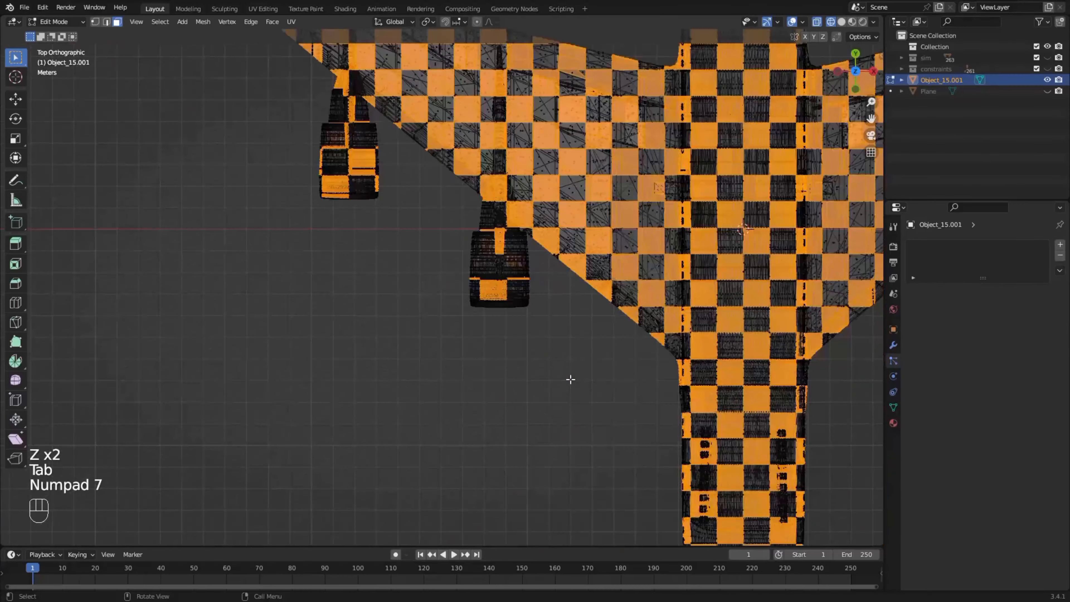
shift+middle_drag(729, 257, 408, 414)
scroll(408, 413, down, 2)
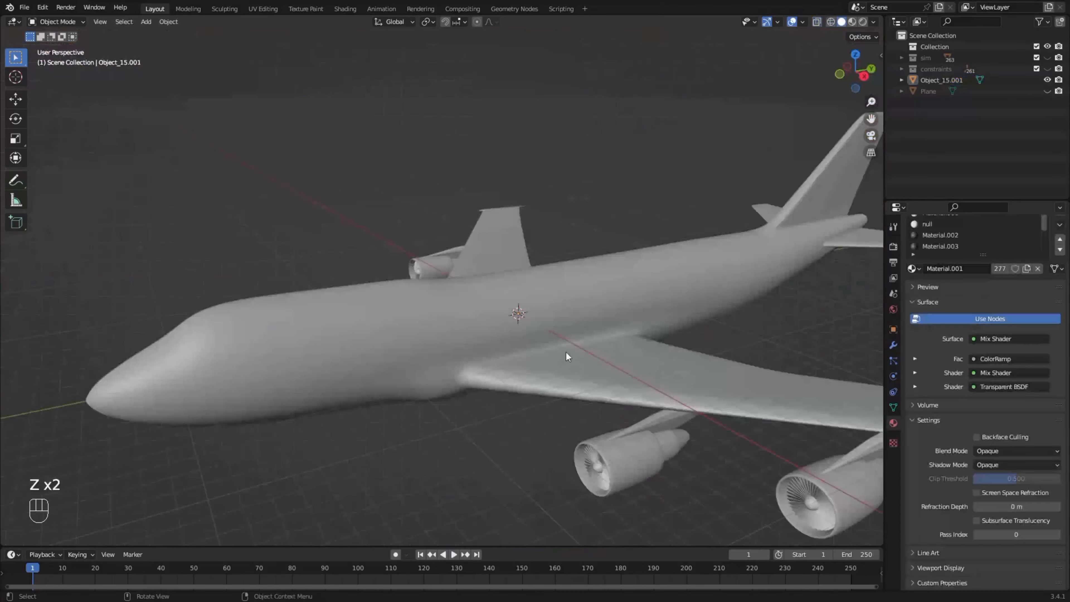
Show the airplane in Material Preview shading and look at its nose from the front
middle_drag(566, 357, 568, 320)
key(z)
middle_drag(553, 380, 537, 404)
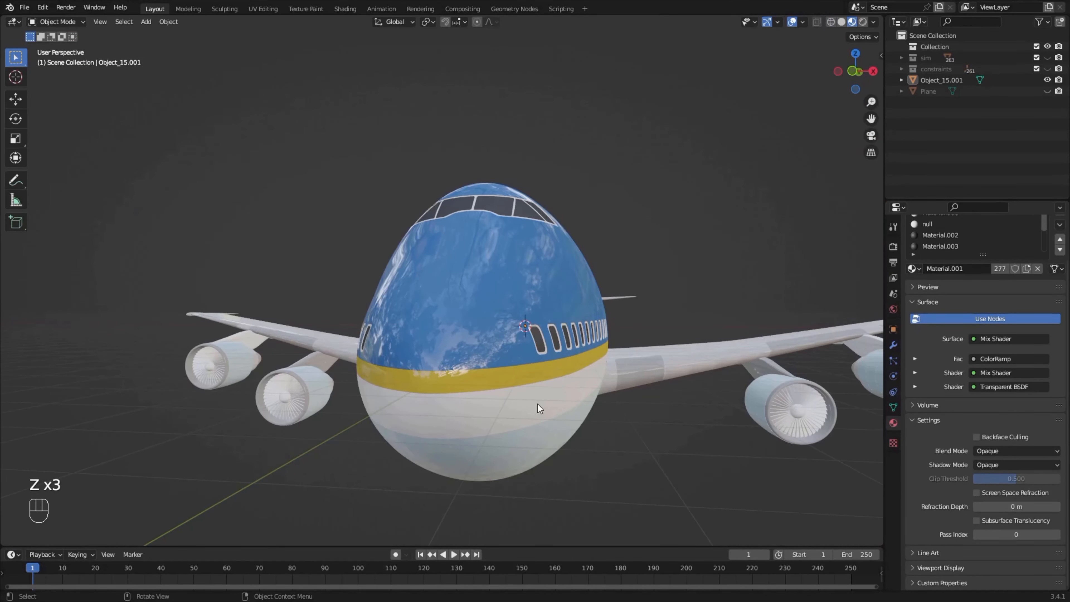
Select the edge grid, save the file, and rotate the grid 90° in front view
click(740, 318)
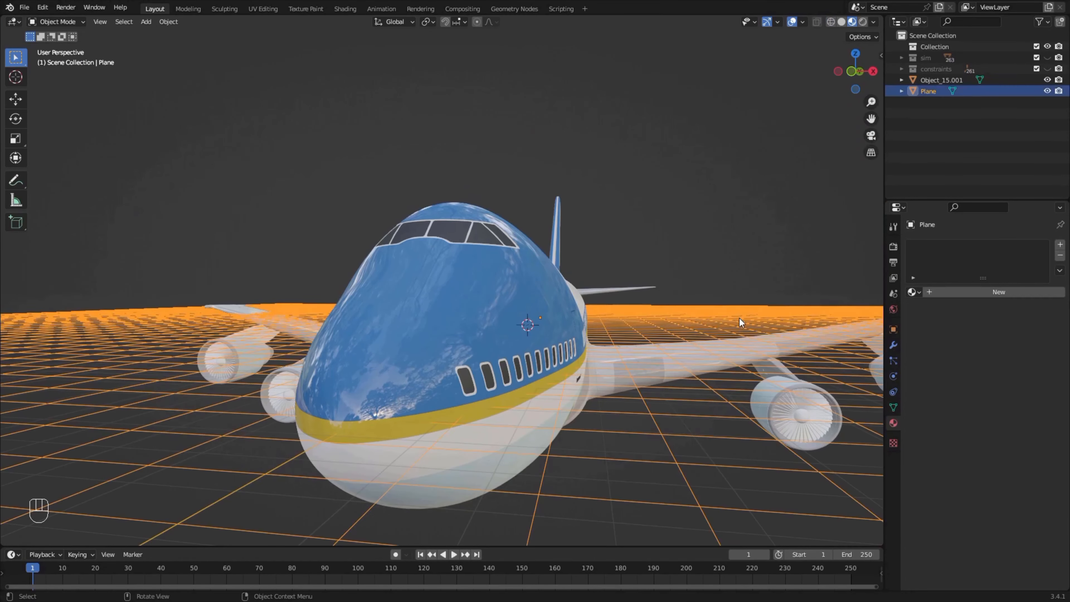
key(ctrl+s)
key(KP_1)
key(KP_3)
key(KP_1)
text(r90)
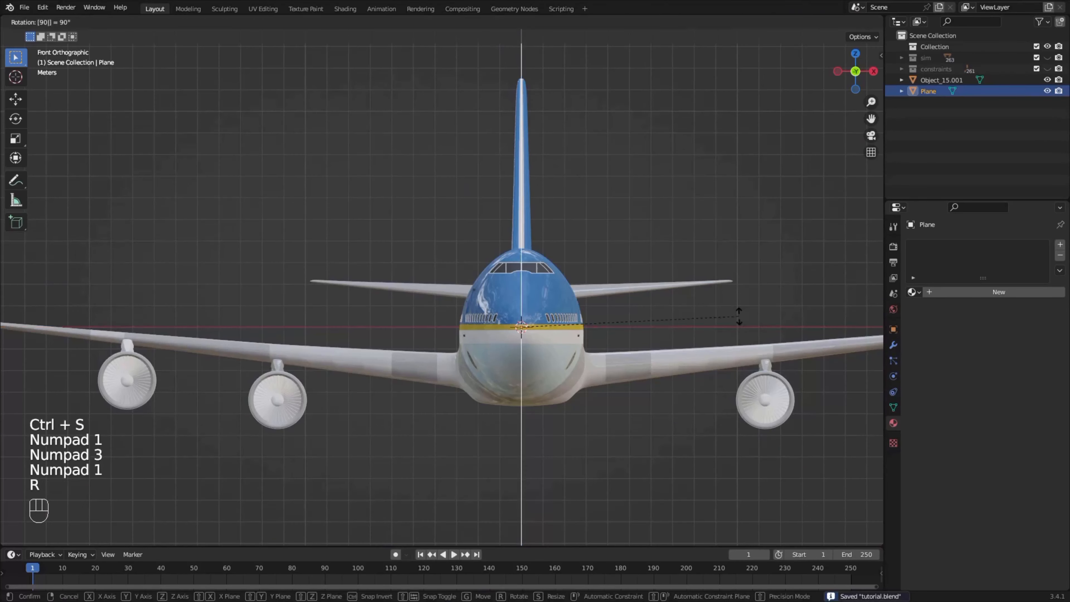
key(Return)
From the right view, Knife Project the upright grid onto all faces of the airplane mesh and leave Edit Mode
key(KP_3)
scroll(684, 234, down, 5)
shift+middle_drag(613, 242, 554, 285)
scroll(402, 270, up, 4)
scroll(402, 273, down, 3)
click(511, 351)
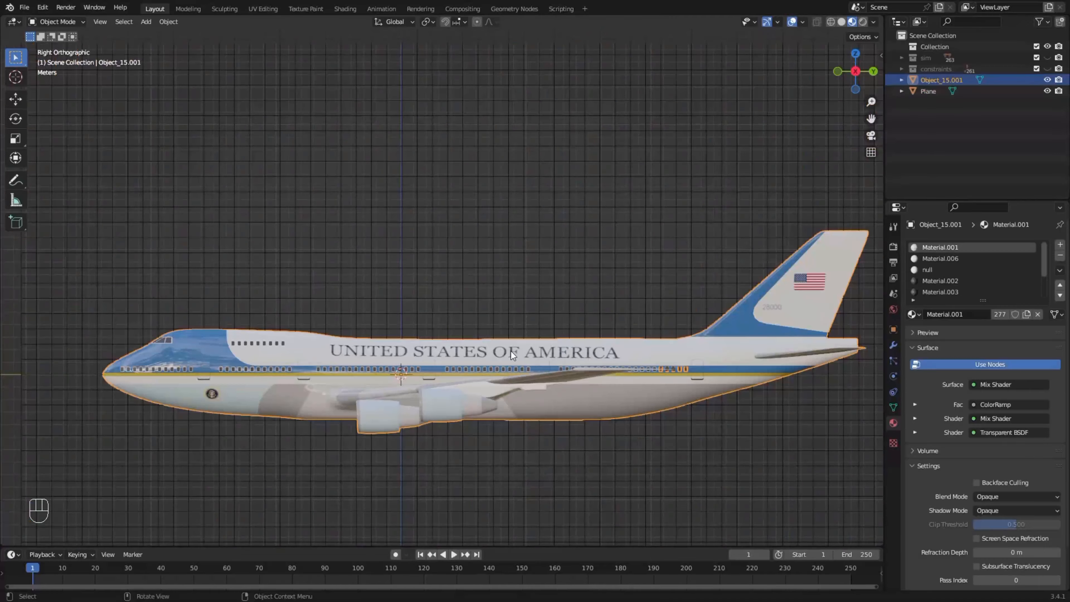
key(Tab)
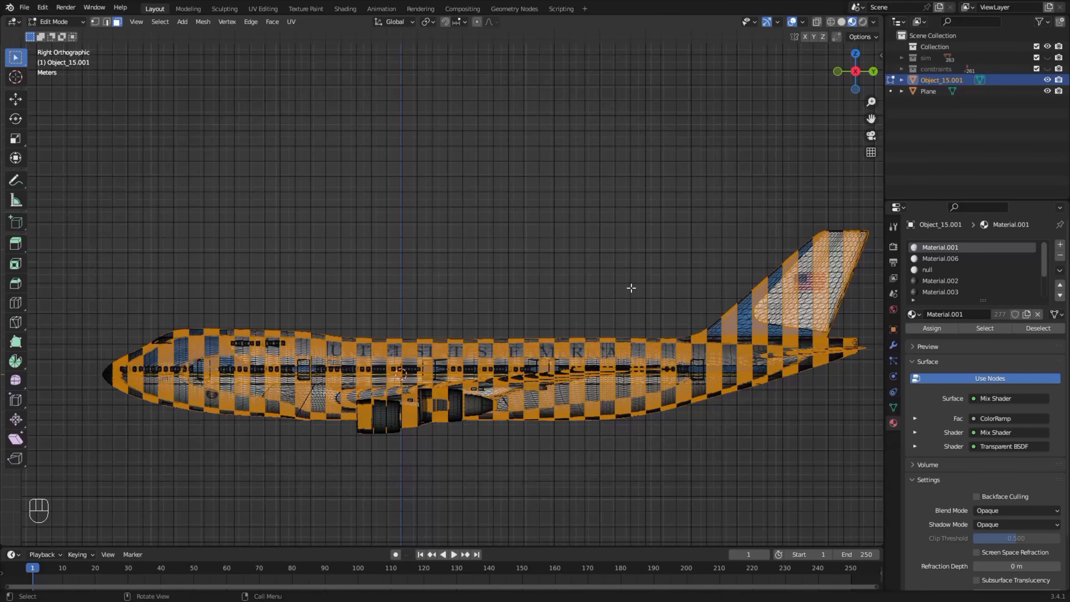
key(a)
ctrl+click(539, 189)
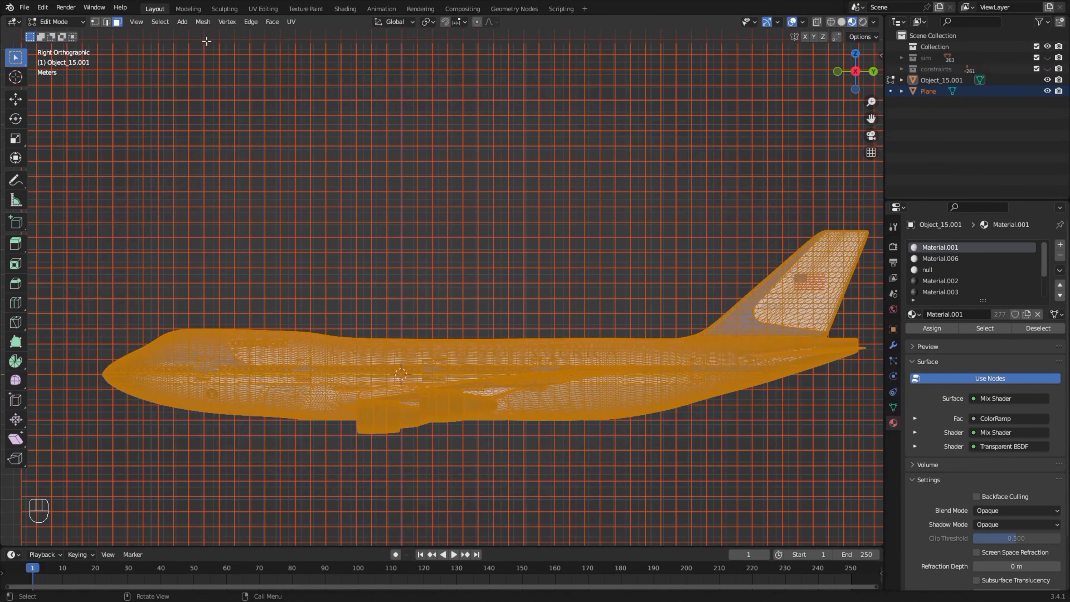
click(202, 22)
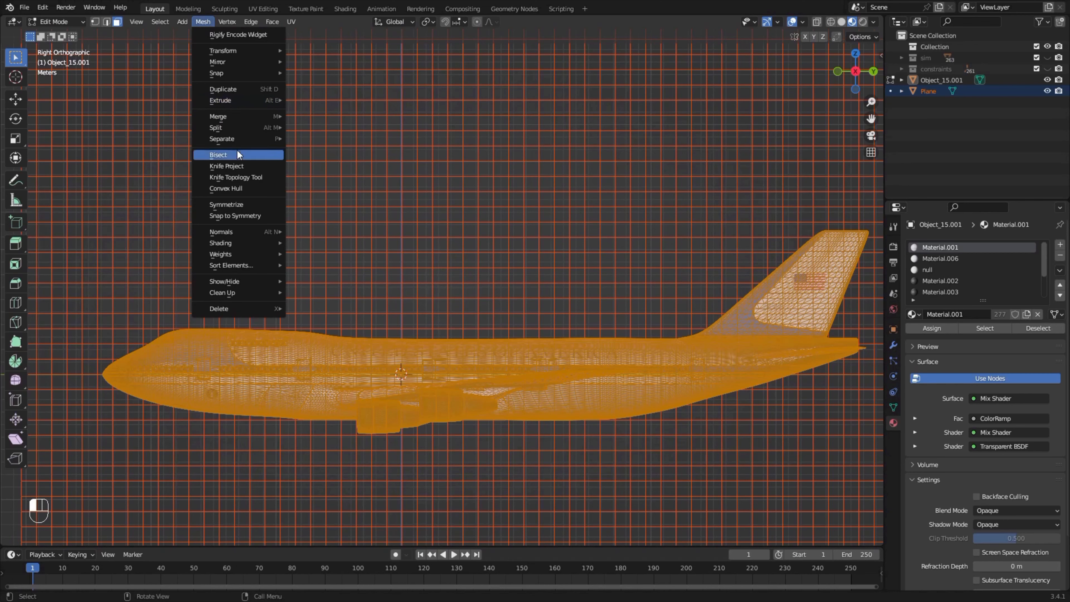
key(Tab)
Rotate the upright grid 90° in top view so that it crosses the fuselage
key(KP_7)
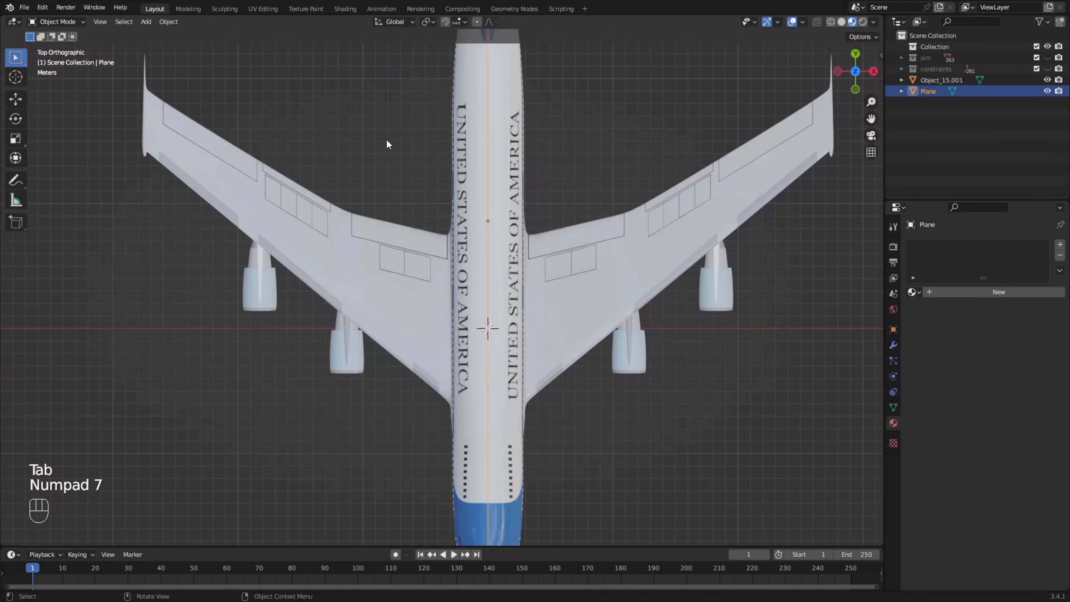
text(r90)
key(Return)
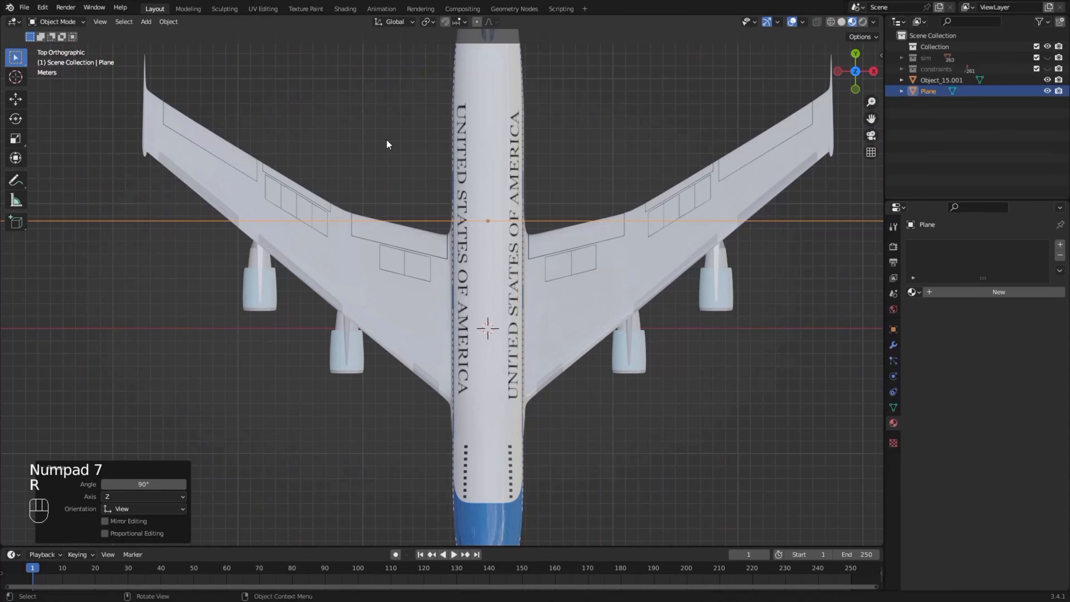
Switch to the front view, select the airplane and enter Edit Mode on it
key(KP_1)
click(469, 358)
scroll(456, 369, up, 4)
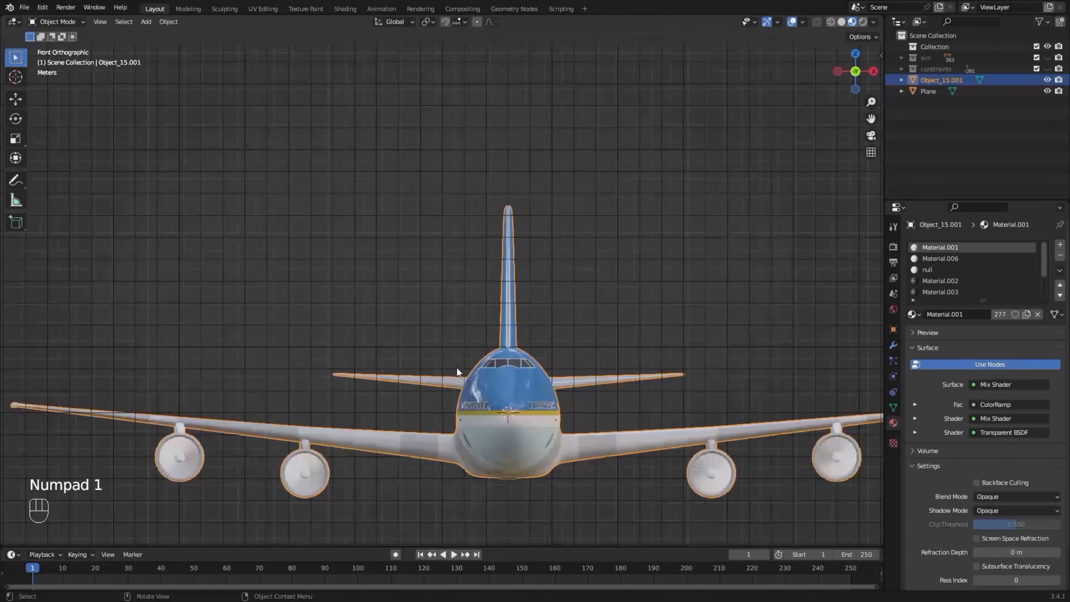
key(Tab)
scroll(464, 367, down, 4)
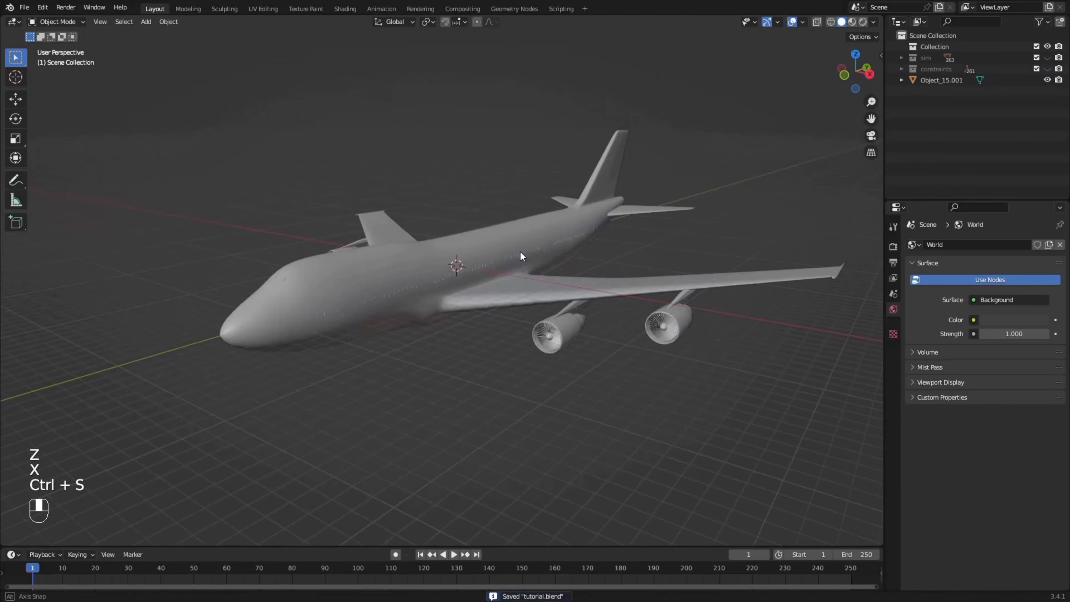
Select the airplane in material preview shading and apply the Quick Explode effect to it
mouse_move(521, 251)
middle_down()
mouse_move(467, 248)
mouse_move(455, 273)
middle_up()
shift+click(454, 273)
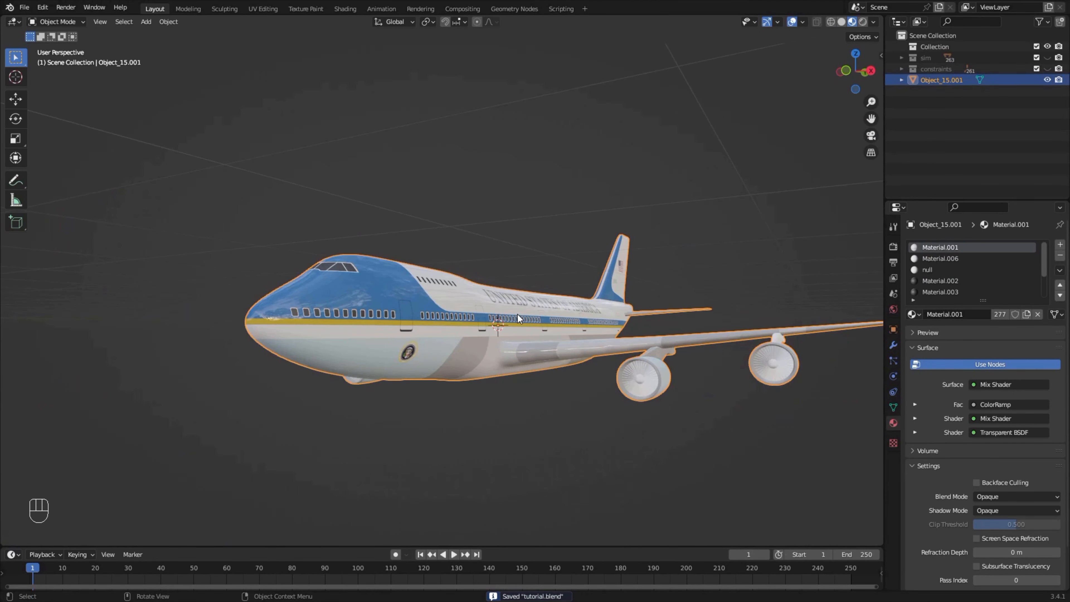
middle_drag(565, 309, 568, 326)
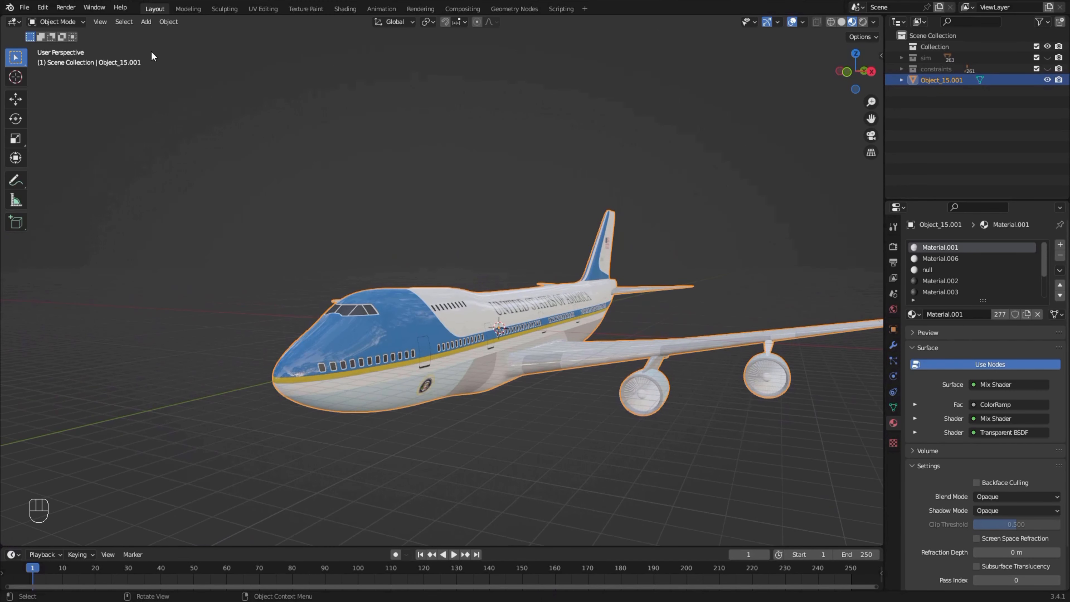
click(169, 21)
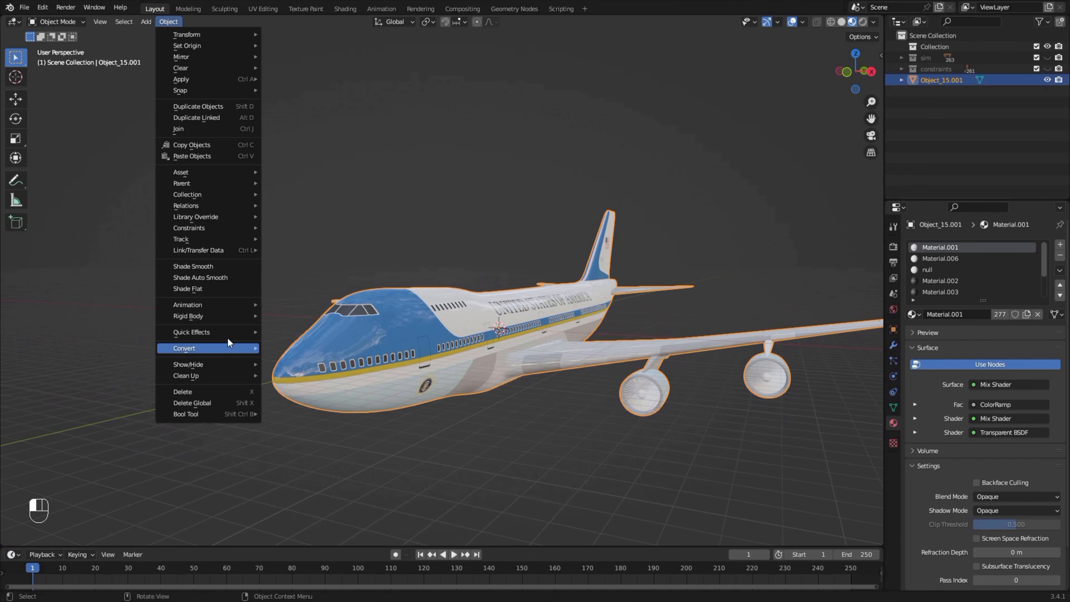
mouse_move(233, 332)
click(313, 343)
scroll(498, 341, up, 3)
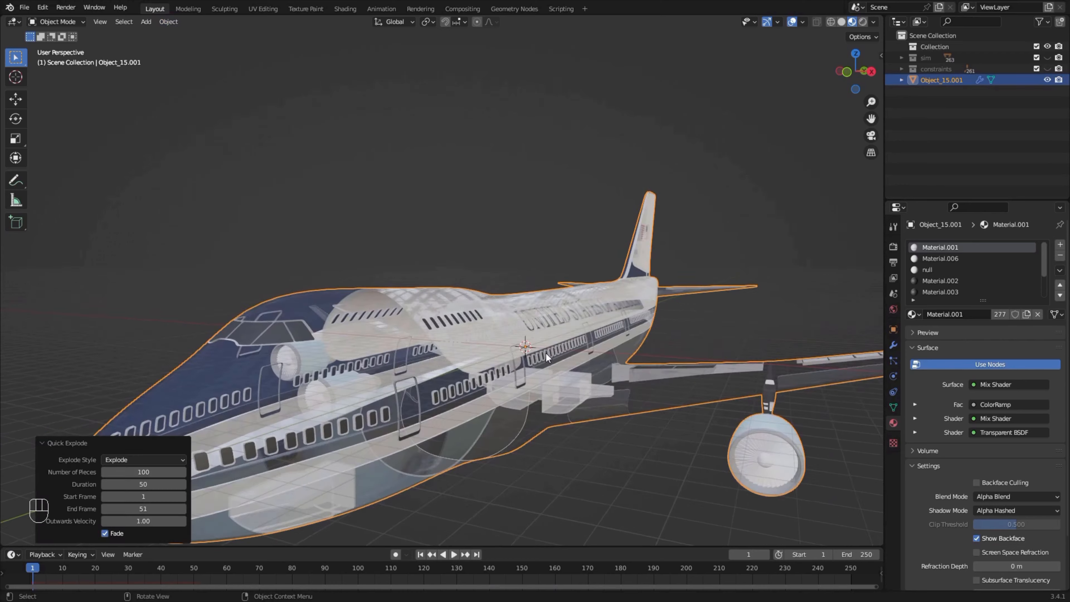
scroll(590, 323, down, 4)
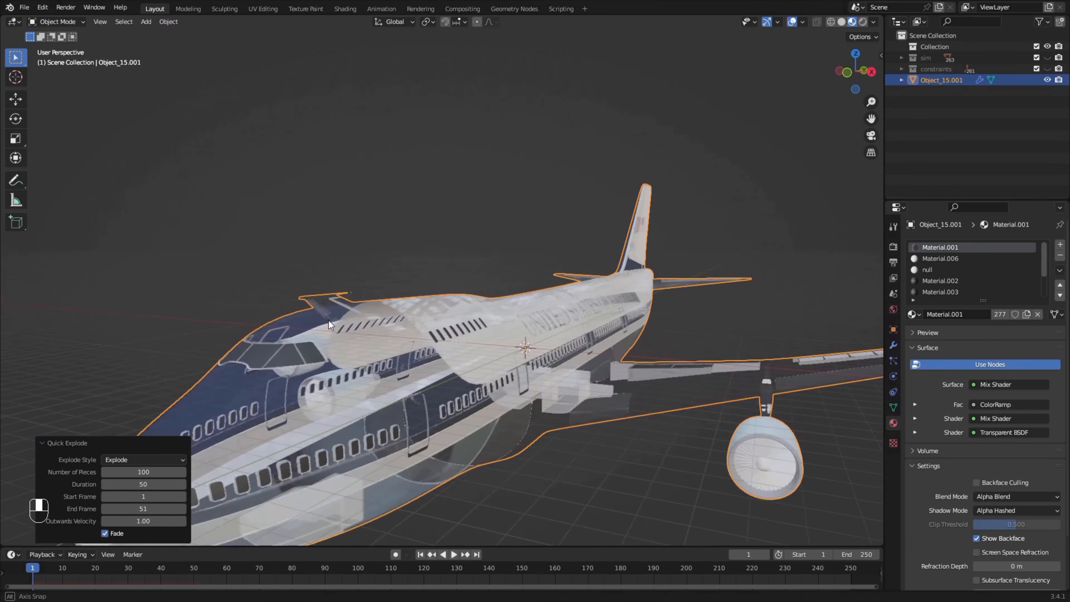
Set both the blend mode and the shadow mode of the airplane's Material.001 to Opaque
key(z)
middle_drag(446, 296, 572, 348)
click(468, 457)
scroll(467, 451, up, 3)
mouse_move(467, 447)
middle_down()
mouse_move(466, 419)
mouse_move(613, 463)
middle_up()
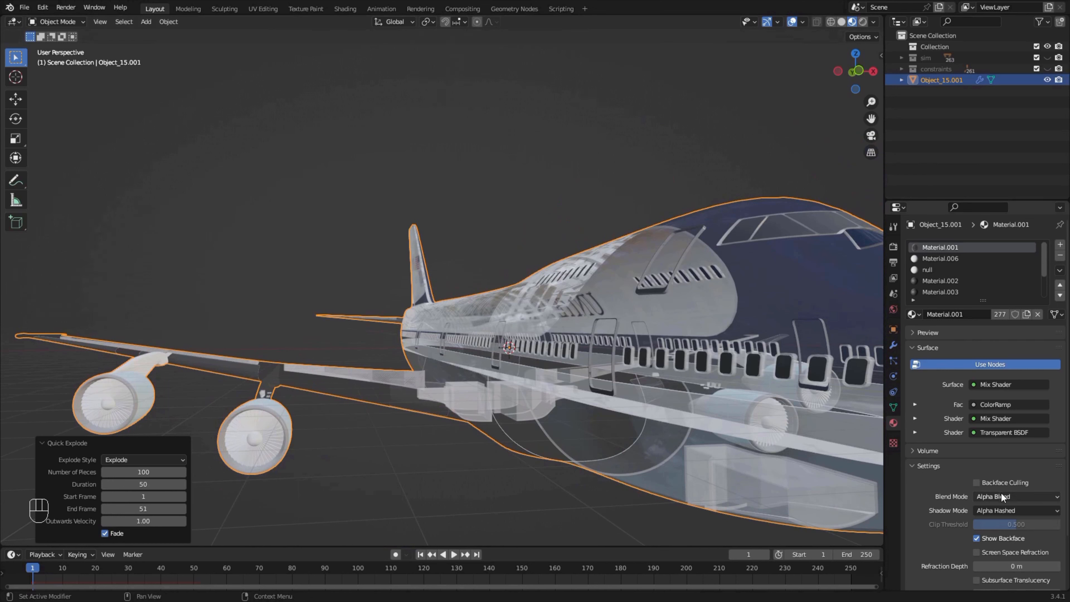
click(1027, 496)
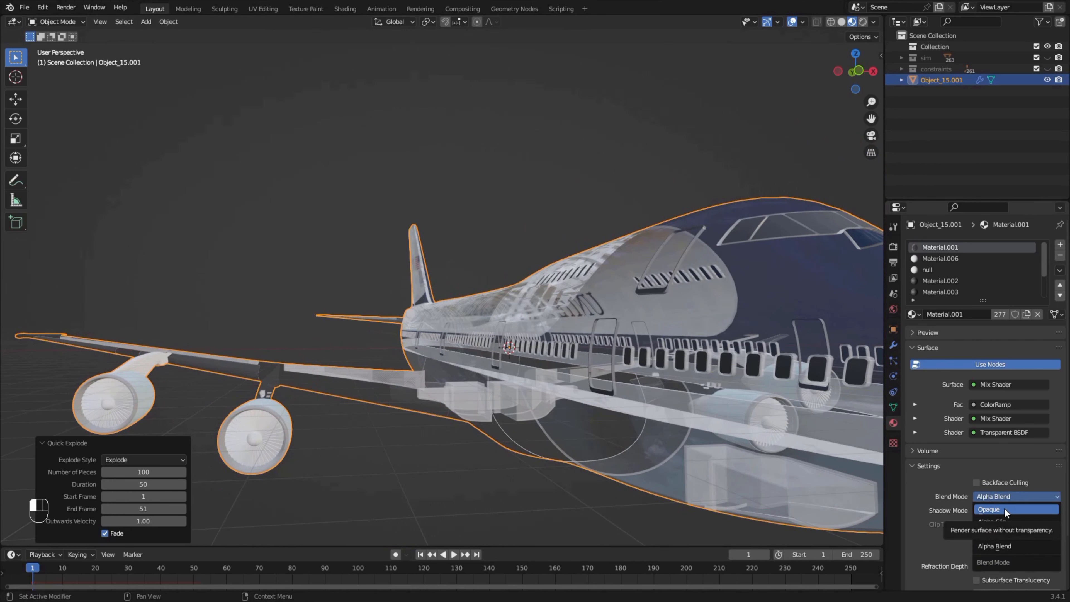
click(1009, 510)
click(1006, 511)
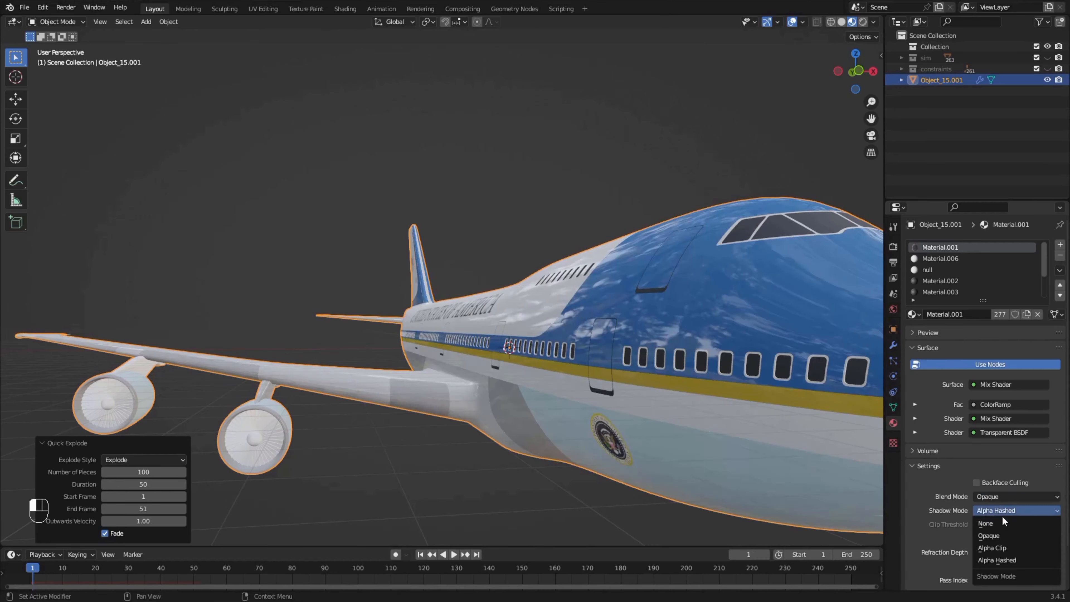
click(998, 535)
Examine the size and jagged cut edges of the exploded airplane pieces from several sides at frame 2
middle_drag(564, 426, 699, 355)
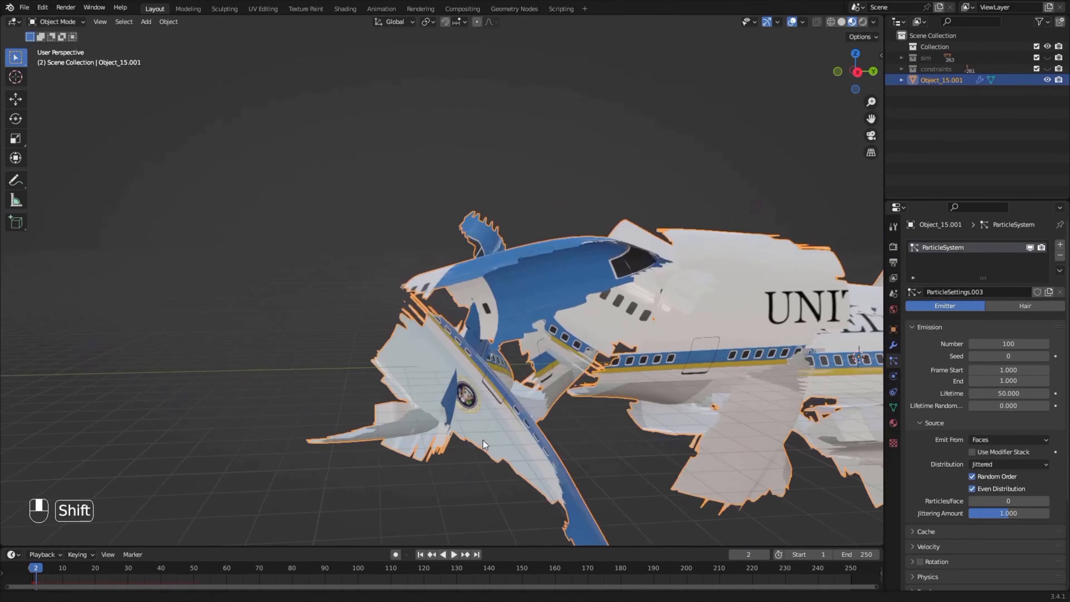
shift+middle_drag(484, 440, 529, 397)
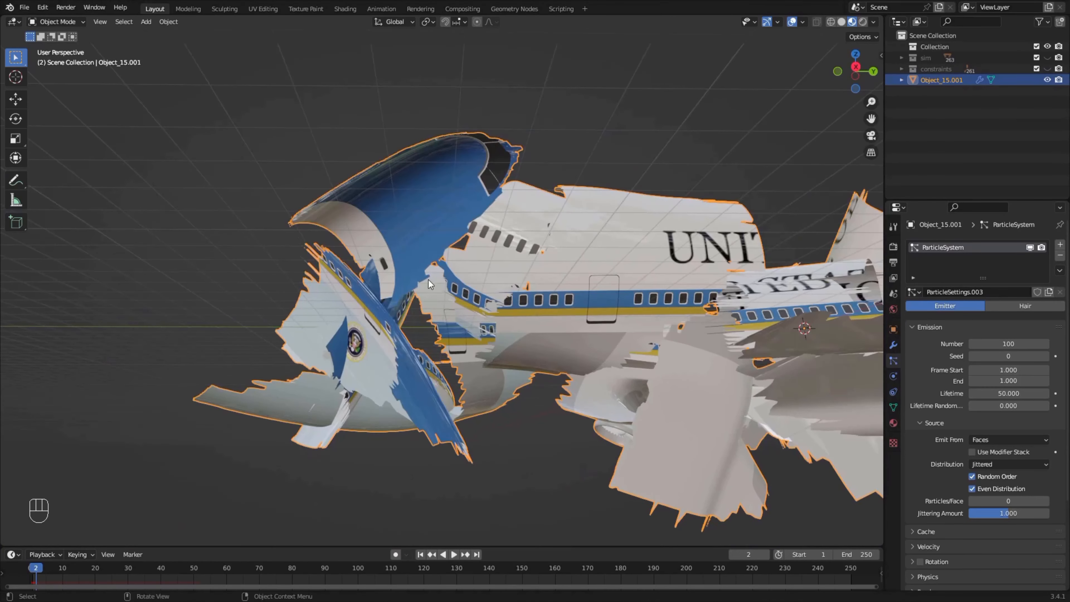
shift+middle_drag(816, 294, 495, 341)
middle_drag(834, 343, 565, 299)
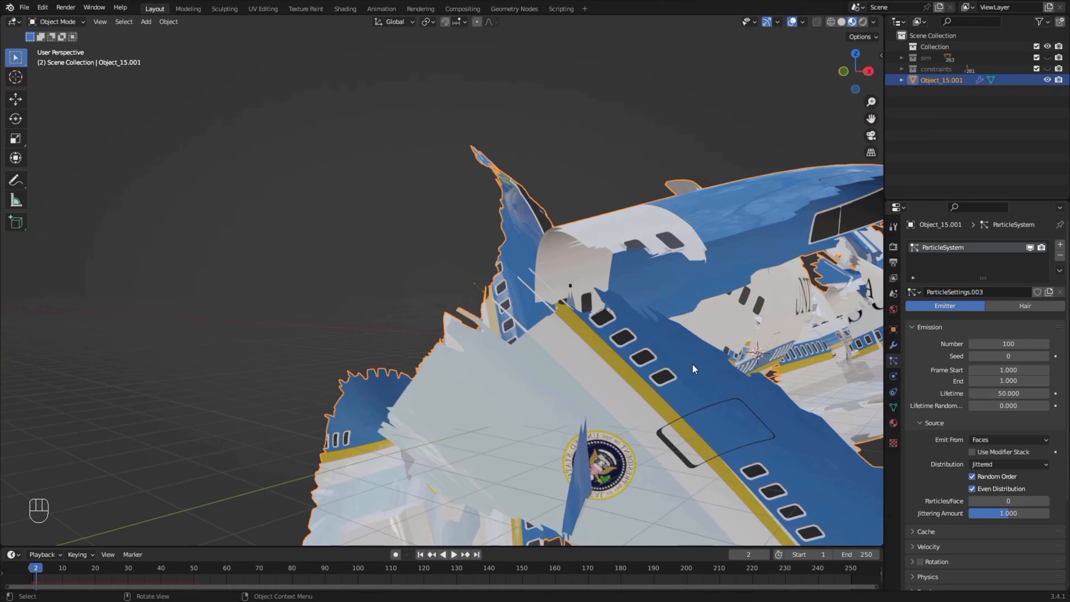
scroll(664, 413, down, 4)
middle_drag(664, 413, 487, 412)
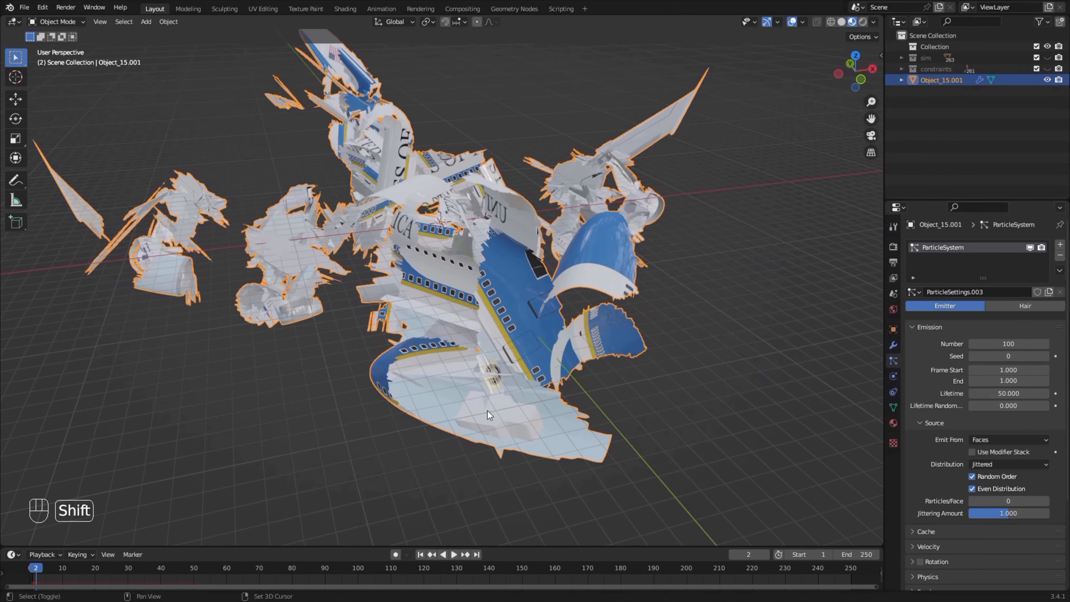
scroll(506, 370, up, 2)
shift+middle_drag(451, 295, 497, 336)
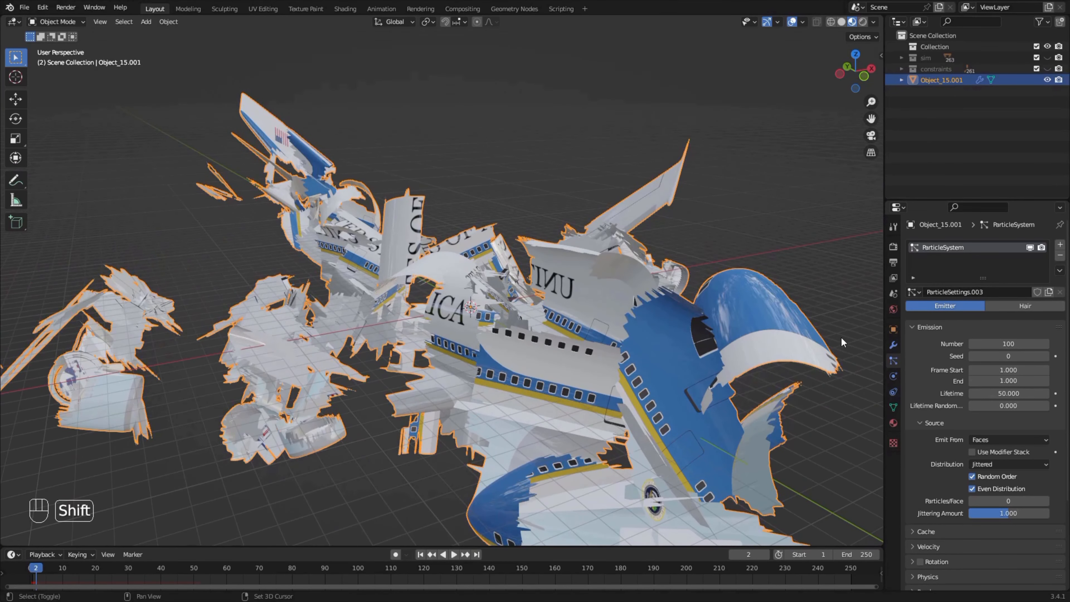
shift+middle_drag(864, 338, 881, 339)
Set the particle emission number to 1000 and the particle physics type to None, playing a few frames
click(1029, 344)
text(100)
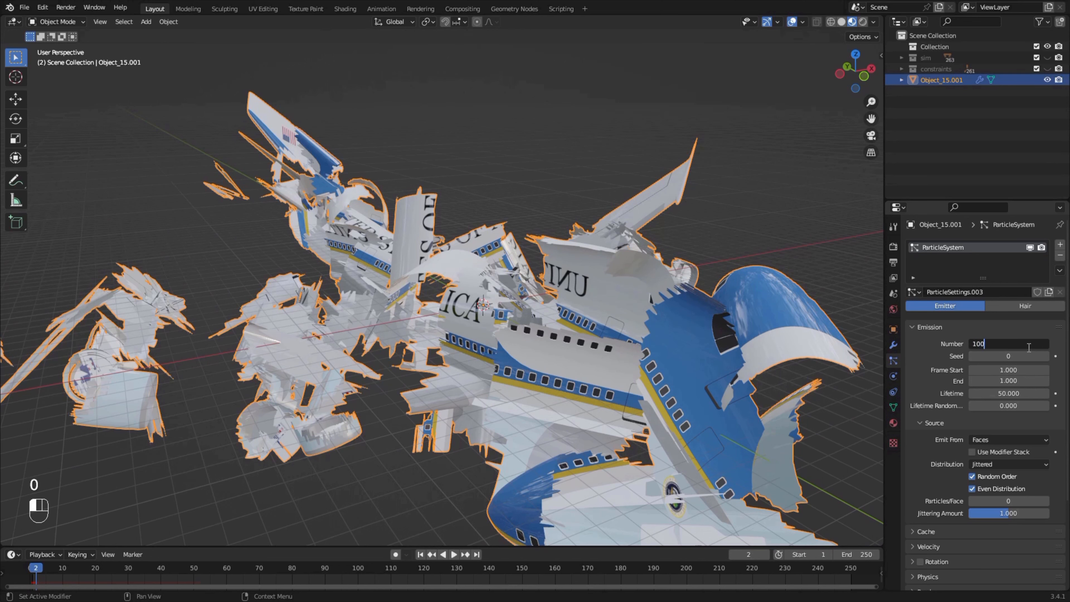
text(0)
key(Return)
click(1009, 505)
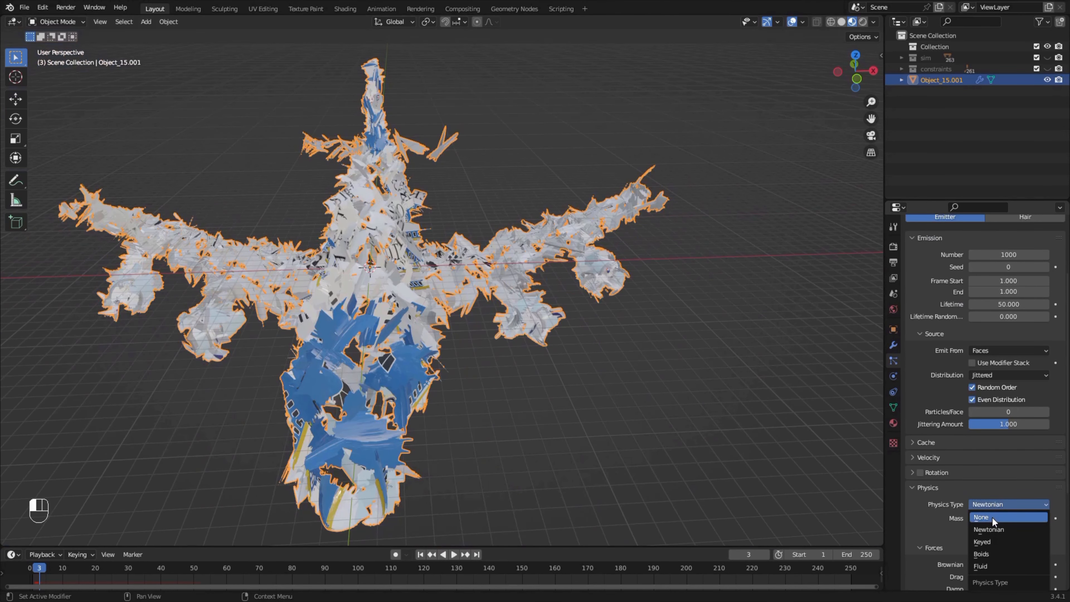
click(992, 517)
key(space)
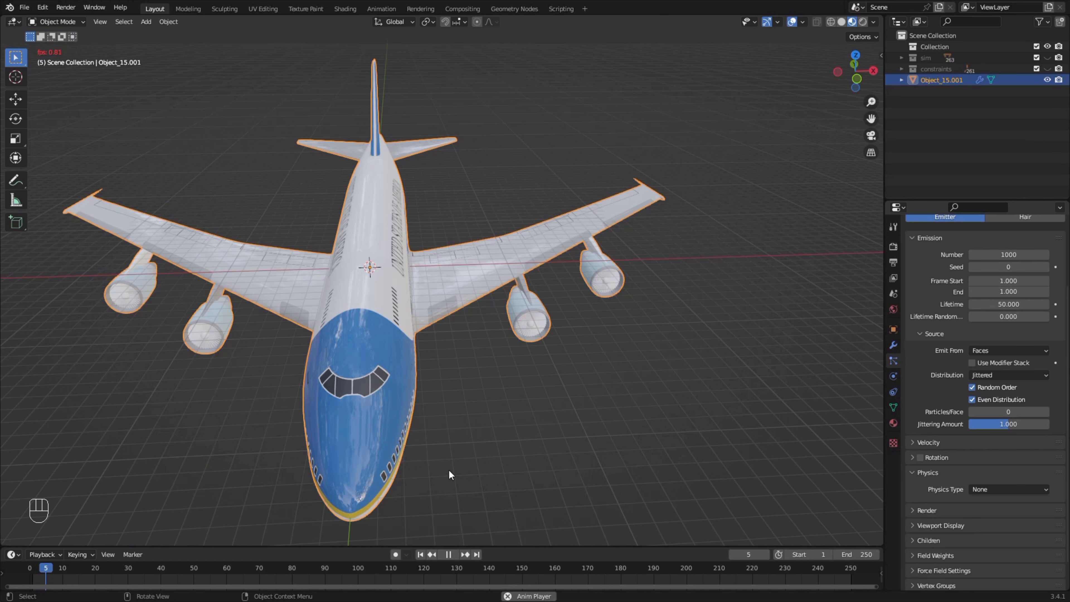
key(space)
Merge all of the airplane's vertices by distance in Edit Mode
key(Tab)
key(a)
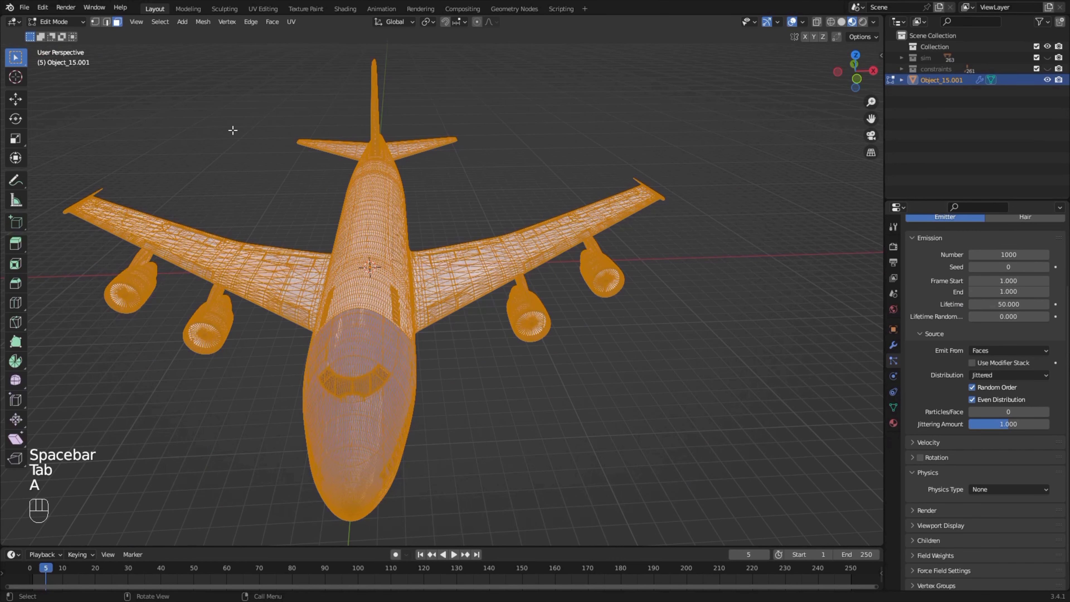
click(204, 22)
mouse_move(236, 293)
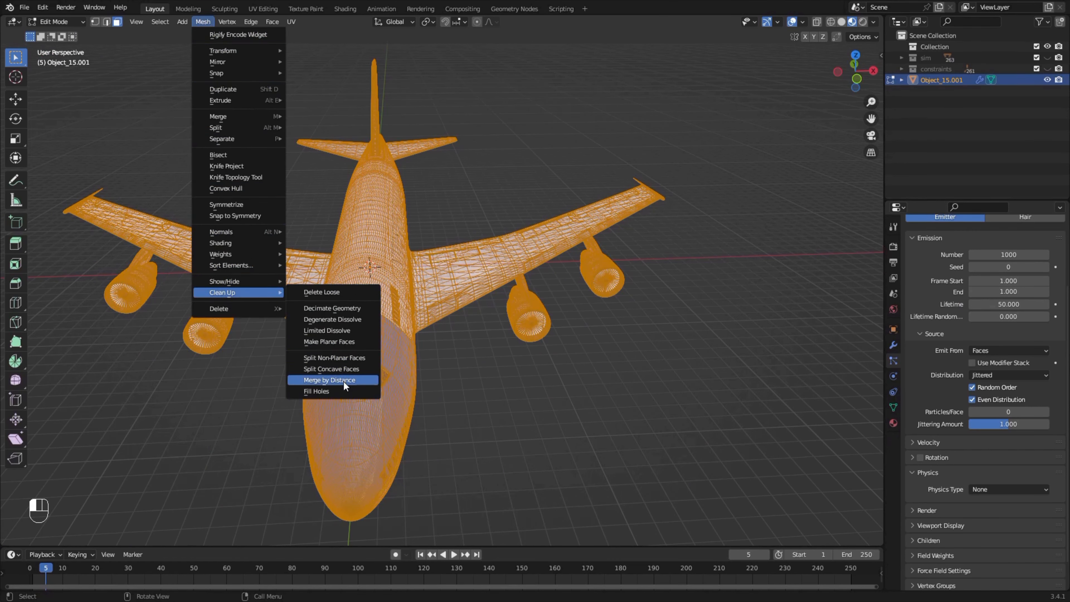
key(Return)
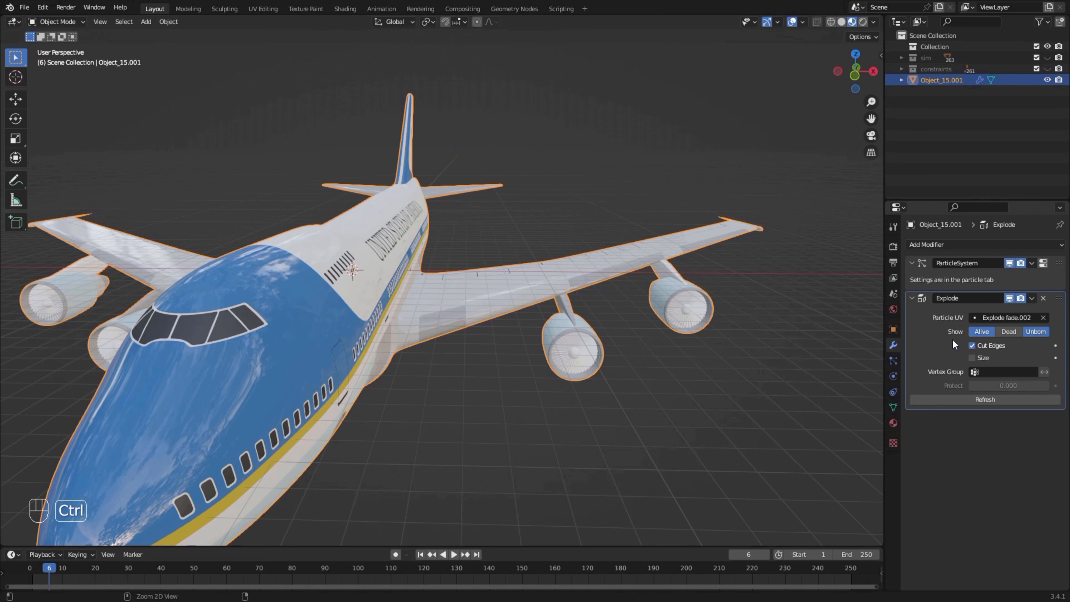
Apply the Explode modifier and remove the particle system from the airplane
click(1043, 263)
click(1062, 255)
shift+middle_drag(480, 291, 521, 302)
Separate the entire airplane mesh by loose parts into individual objects
key(Tab)
key(a)
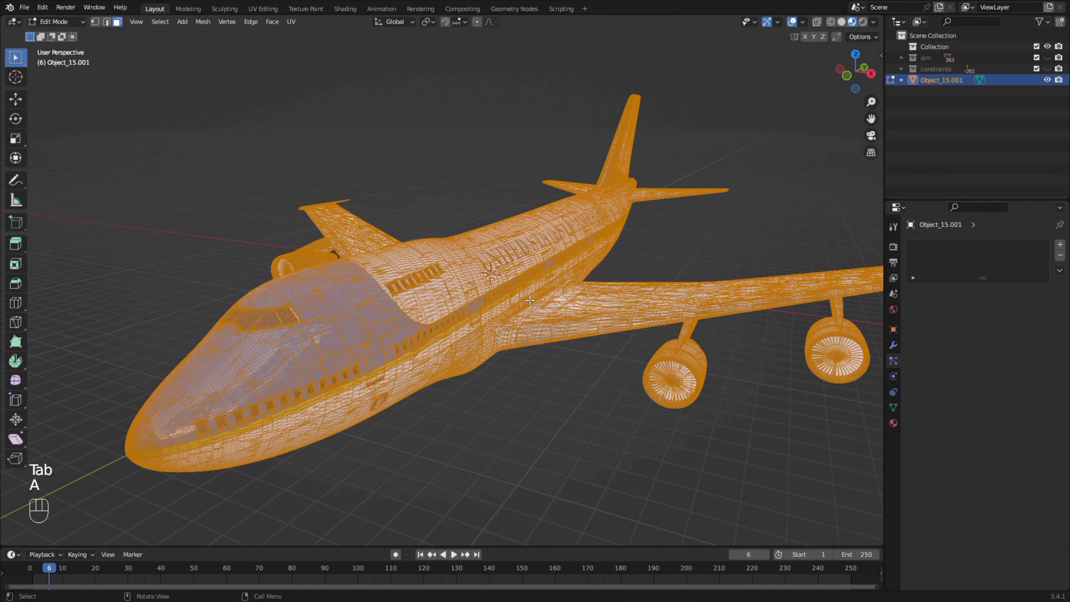
key(p)
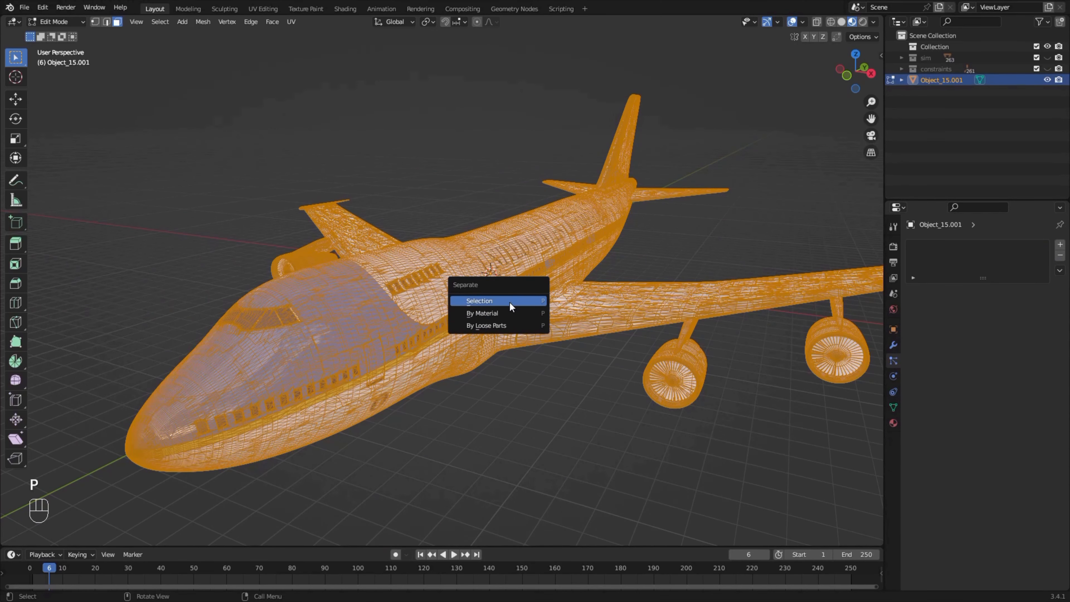
Try moving a group of separated pieces away from the front of the fuselage
key(g)
key(z)
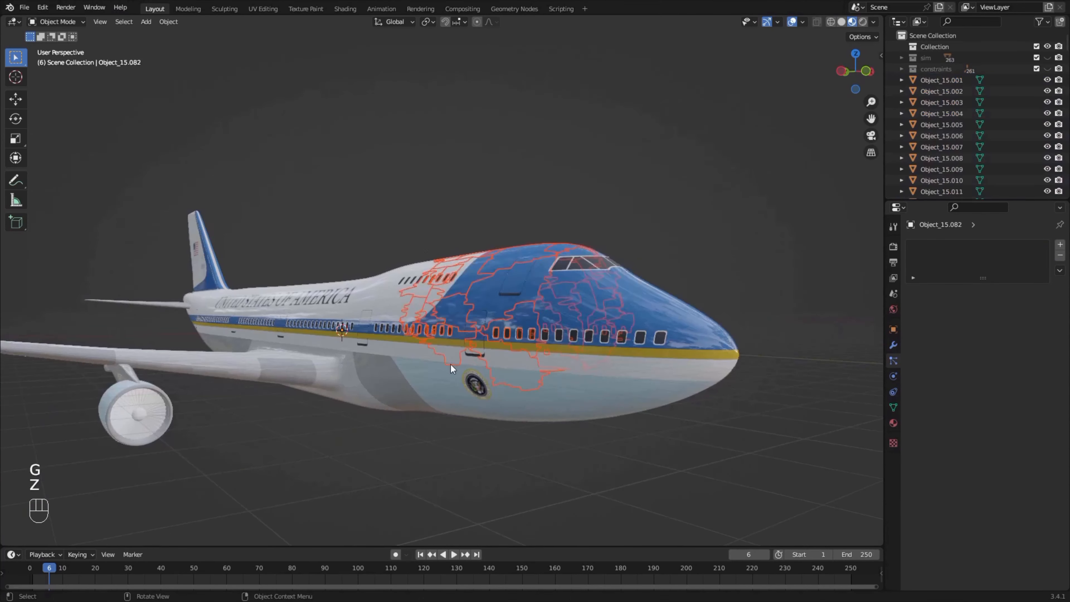
key(g)
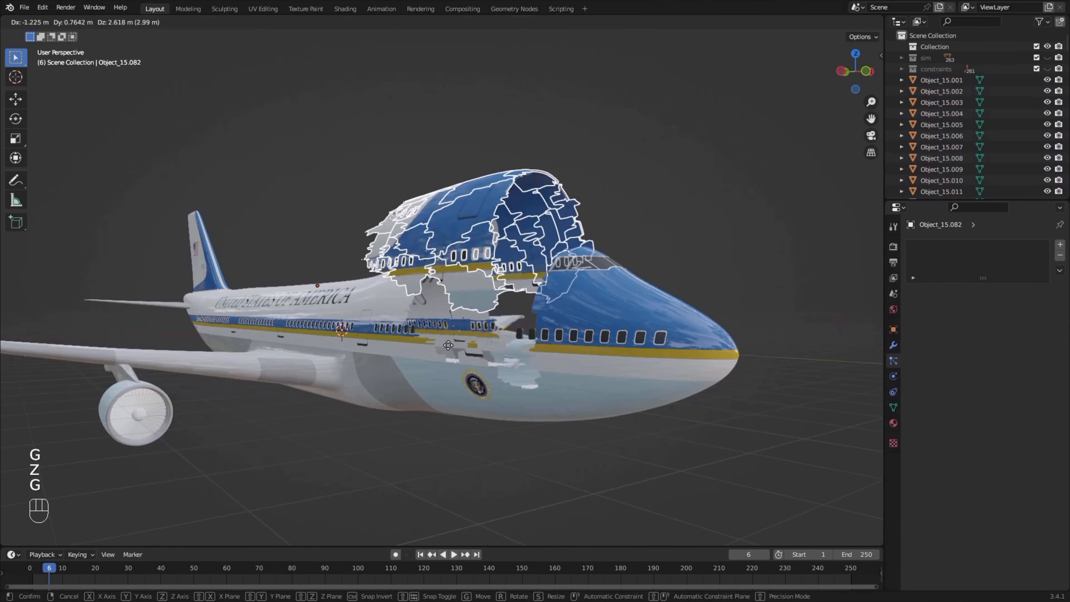
middle_drag(448, 371, 449, 386)
scroll(448, 386, up, 2)
drag(584, 261, 384, 457)
middle_drag(392, 451, 470, 396)
key(g)
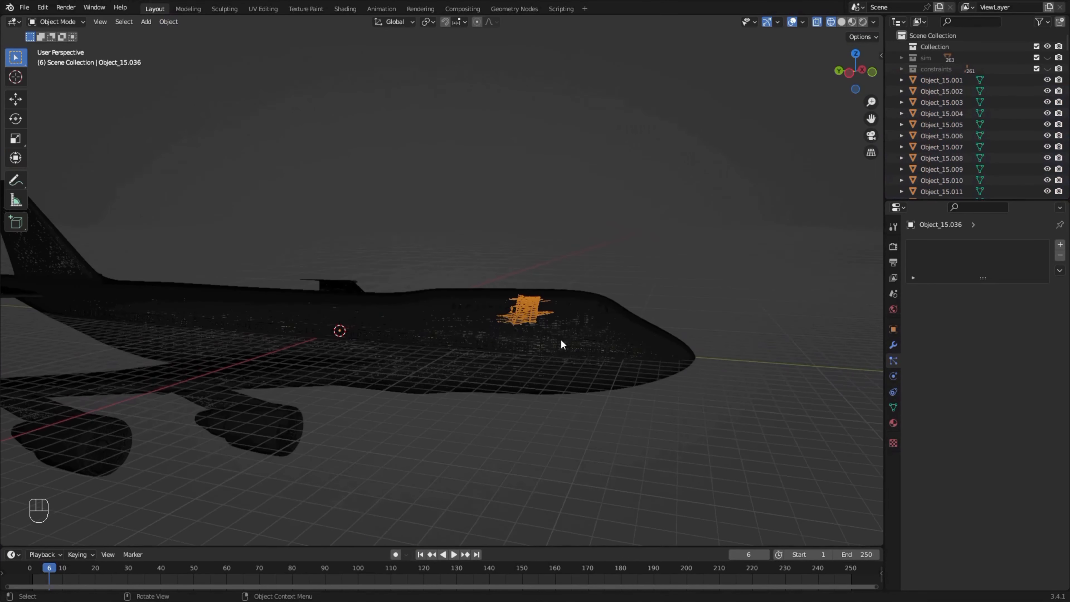
Try rotating a single separated piece on the upper front fuselage
shift+middle_drag(561, 339, 699, 331)
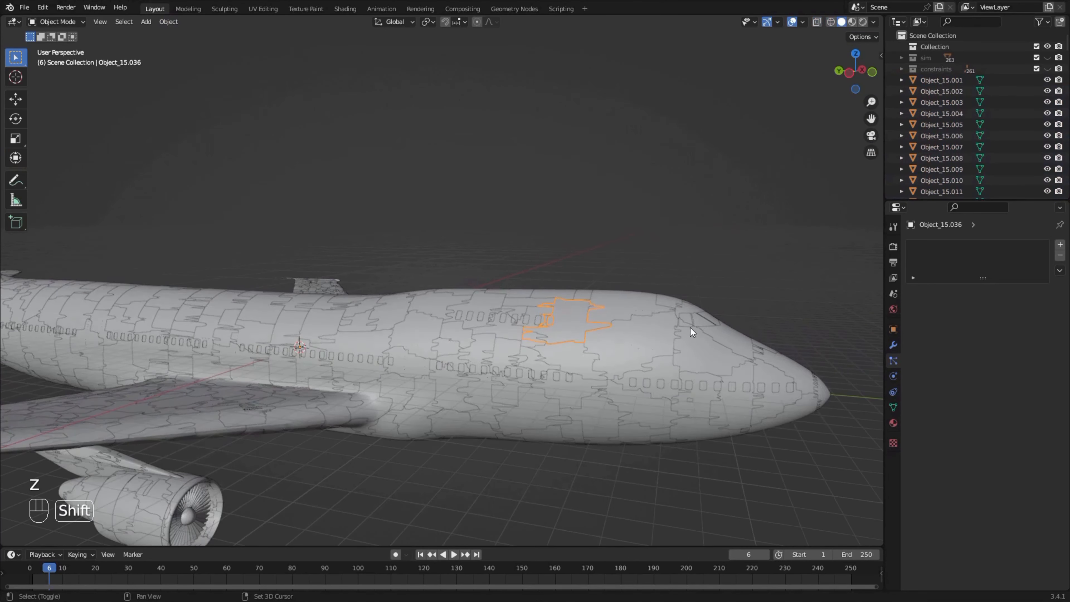
key(r)
right_click(559, 311)
middle_drag(556, 312, 543, 312)
Set the origins of all airplane pieces to Center of Mass (Surface), deselect them and save the file
key(z)
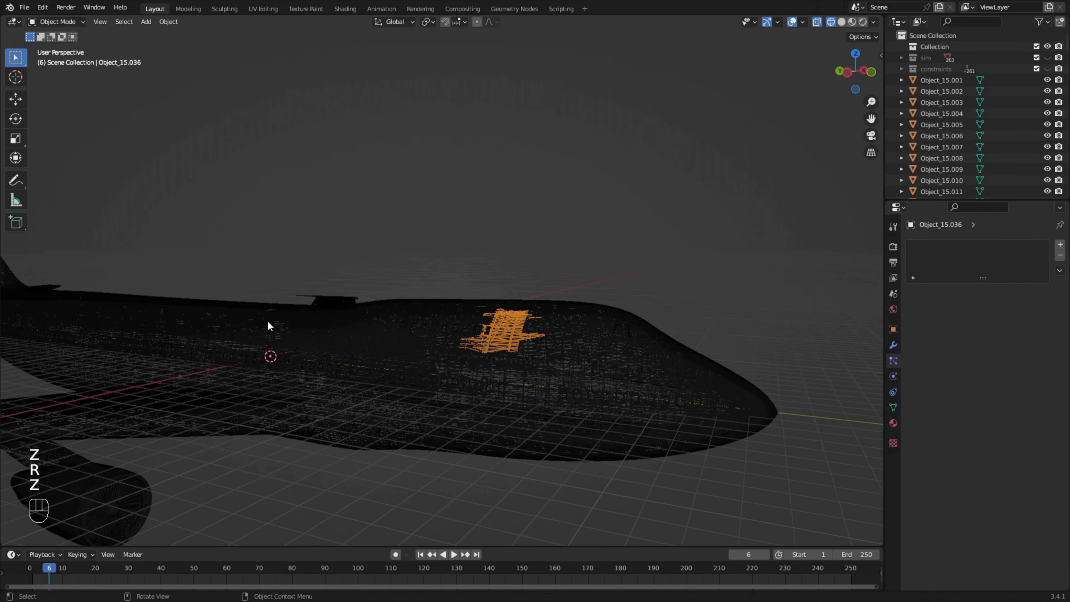
scroll(380, 310, down, 6)
drag(675, 186, 107, 459)
shift+click(399, 317)
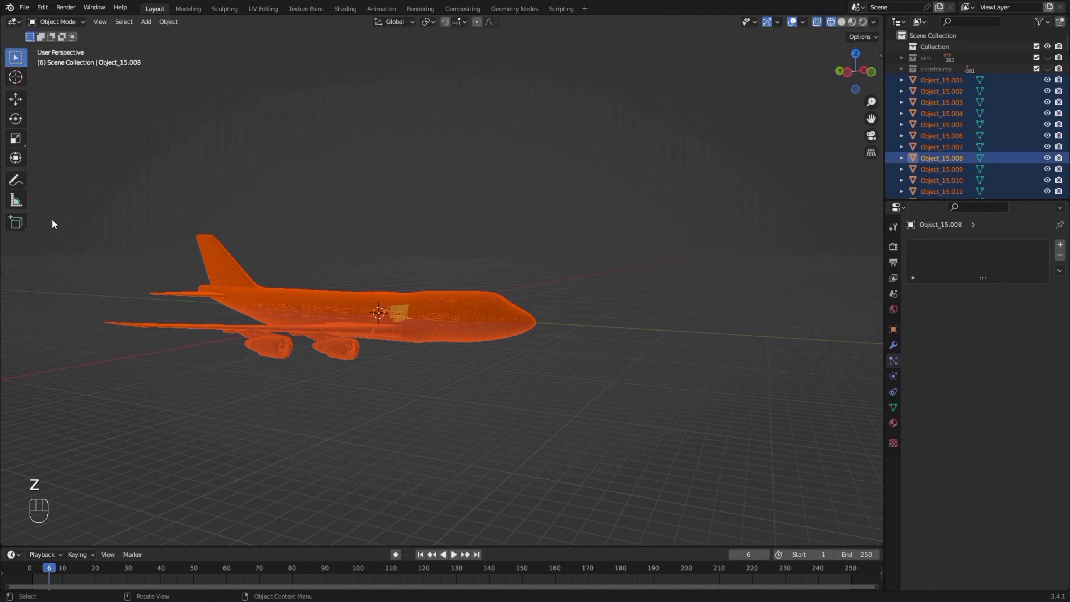
click(168, 23)
mouse_move(187, 46)
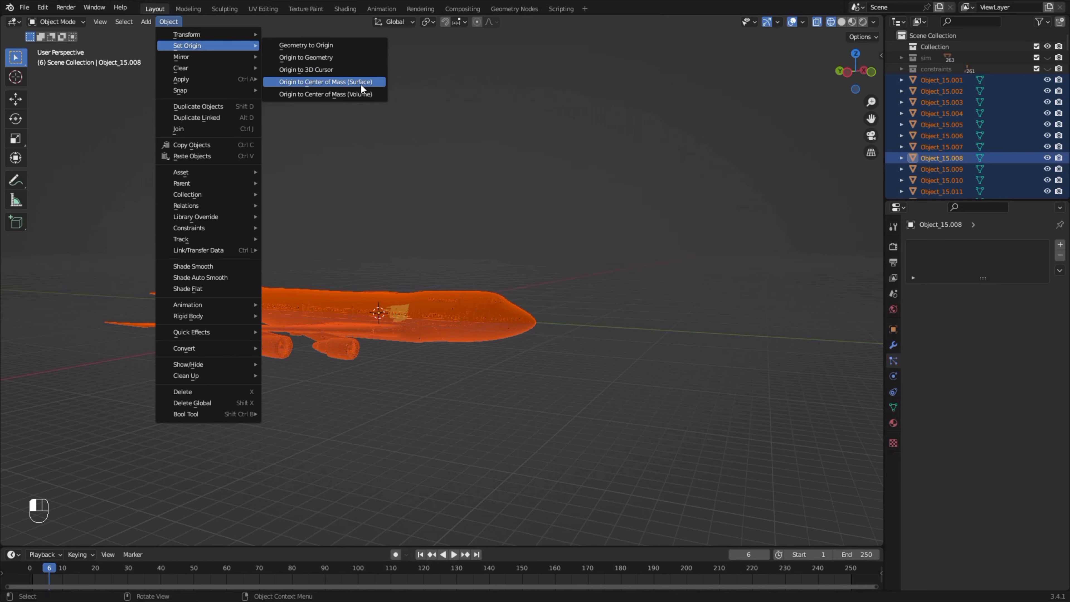
click(362, 84)
key(z)
key(z)
key(alt+a)
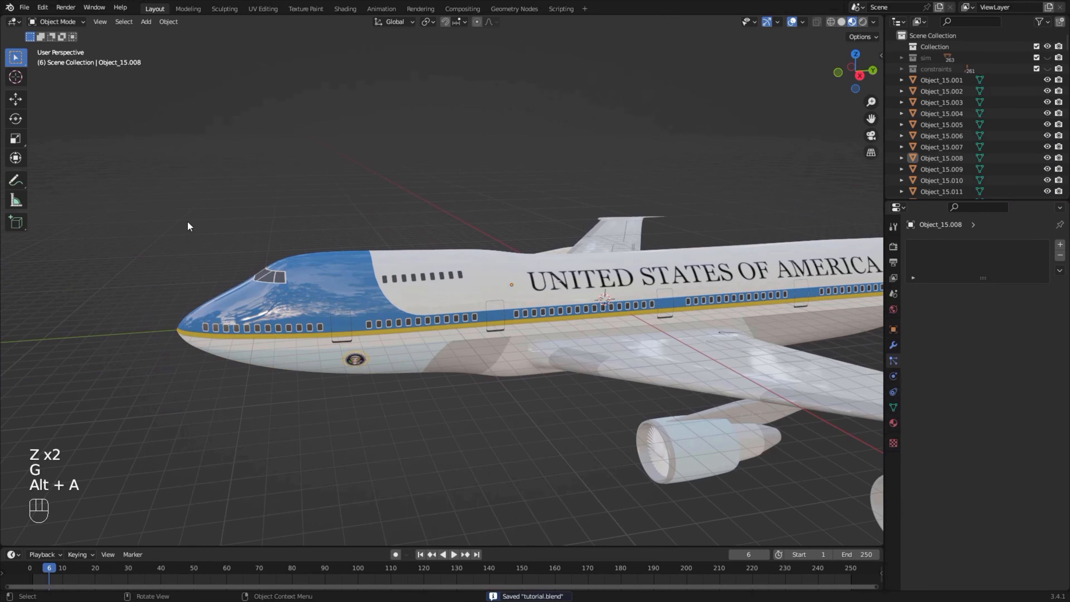
key(z)
key(c)
drag(177, 324, 274, 285)
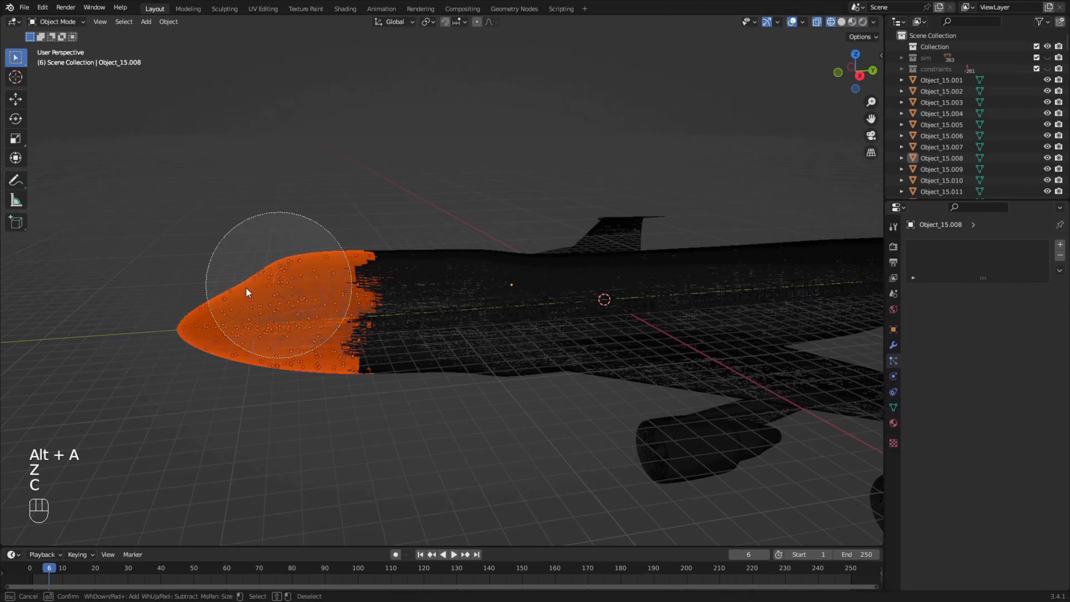
key(z)
click(361, 281)
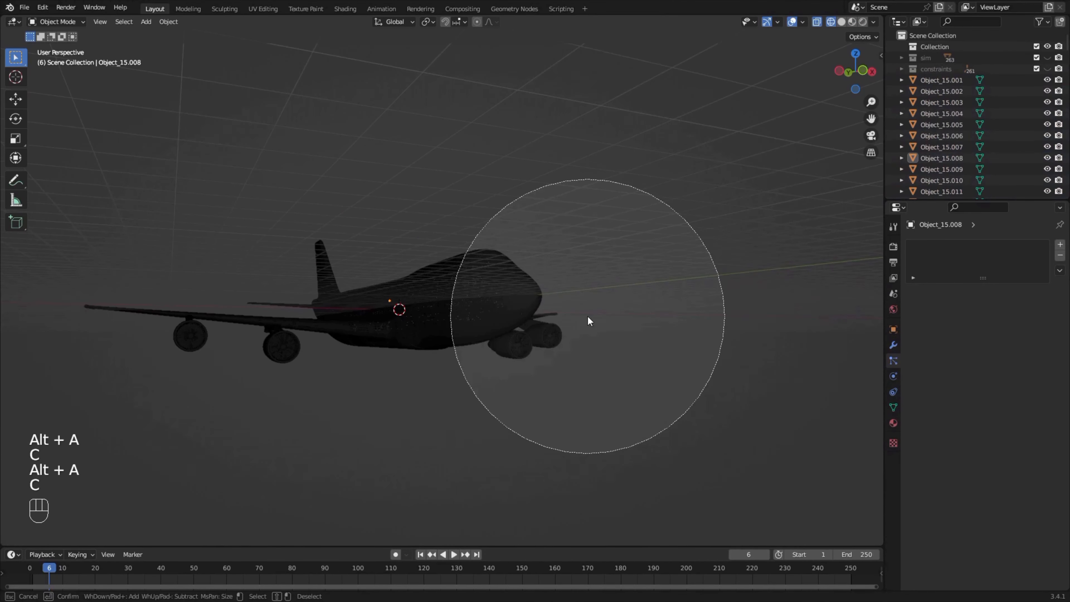
Select all airplane pieces, move them to a new collection named high_detail_pieces and collapse that collection
drag(589, 321, 103, 296)
key(Escape)
shift+click(439, 304)
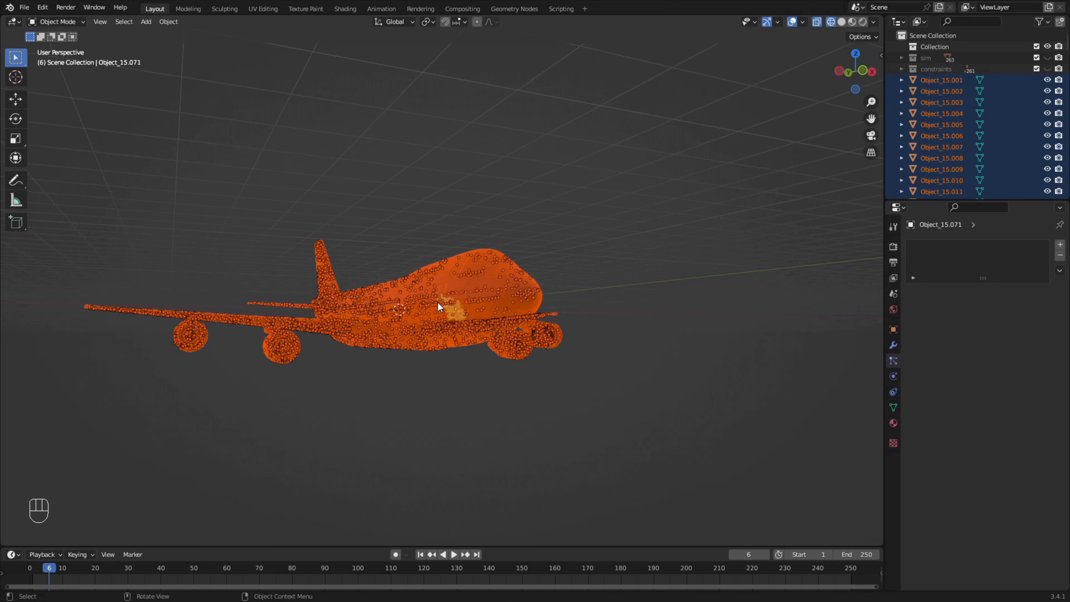
key(m)
click(434, 303)
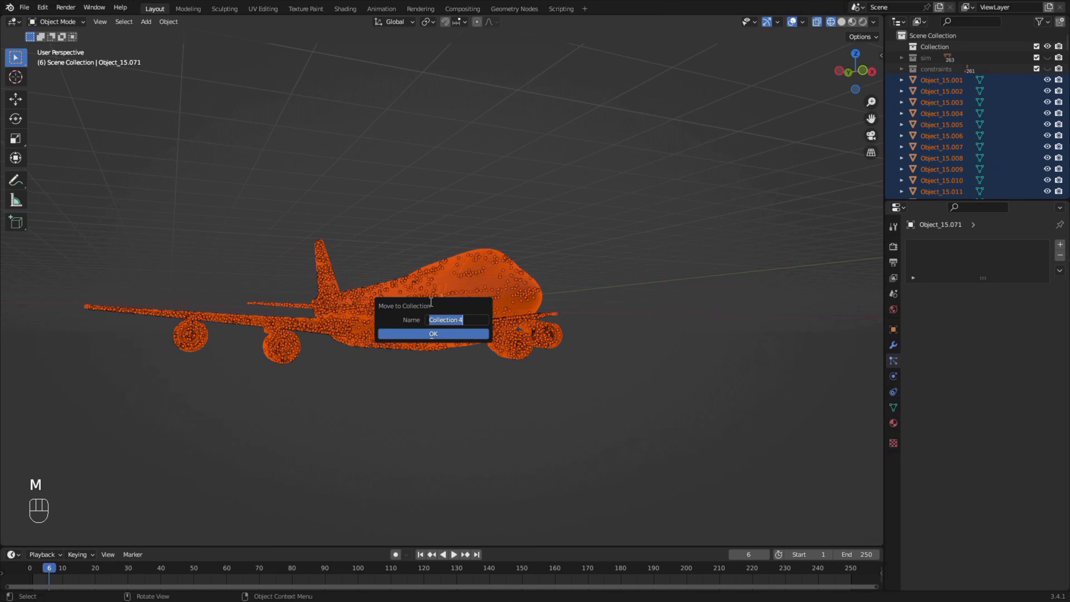
key(BackSpace)
text(high_detail_pieces)
click(416, 333)
scroll(691, 329, up, 3)
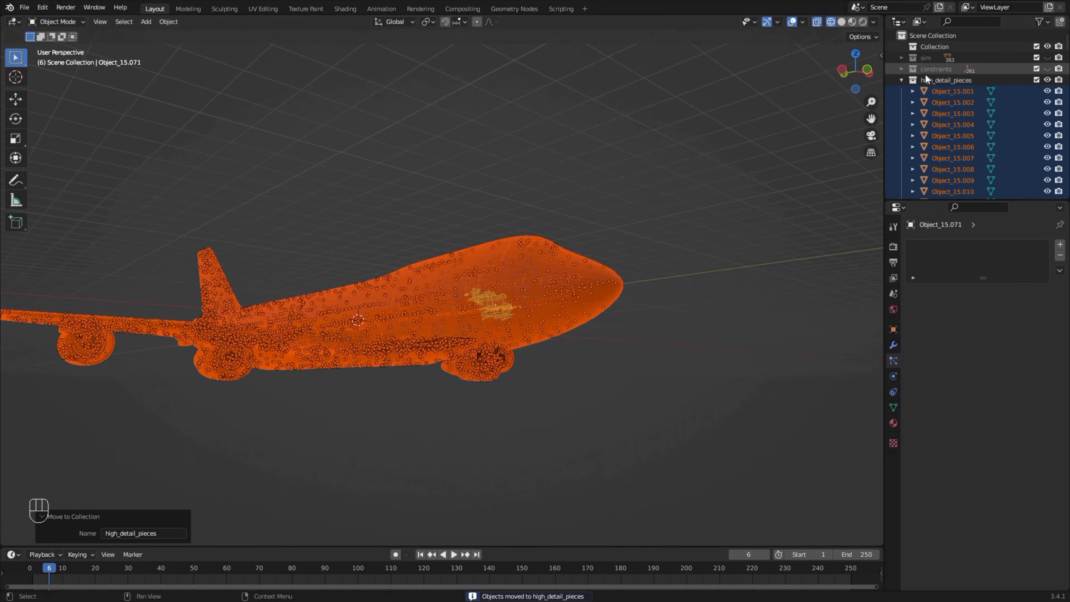
click(902, 80)
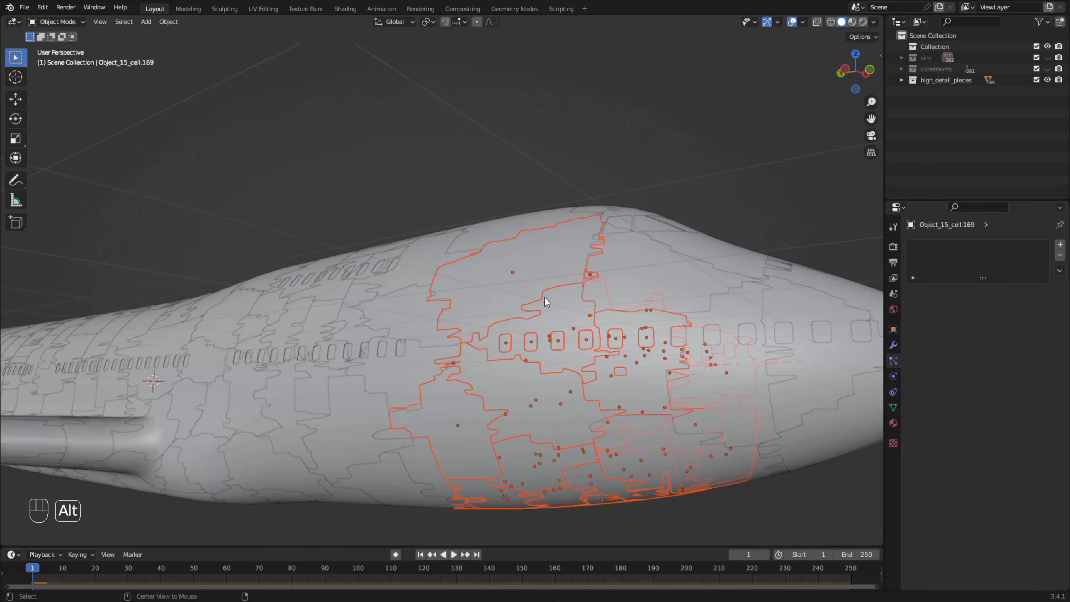
Deselect all pieces and circle-select a patch through the front fuselage in wireframe shading to examine it, returning to solid shading
key(alt+a)
middle_drag(544, 298, 641, 339)
key(z)
key(c)
drag(552, 360, 545, 360)
right_click(544, 361)
key(z)
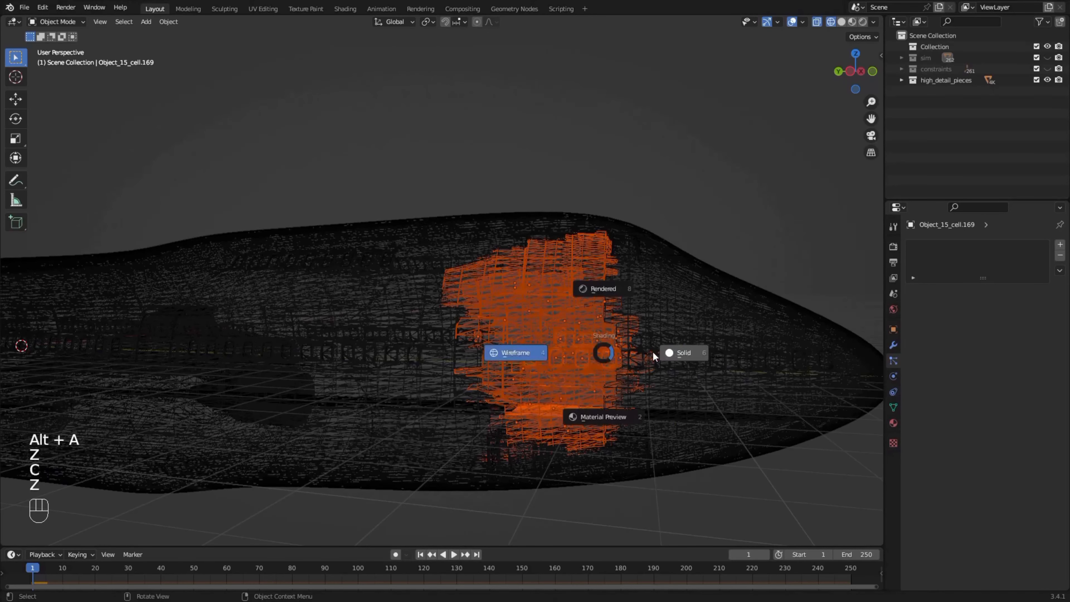
middle_drag(641, 354, 535, 354)
key(z)
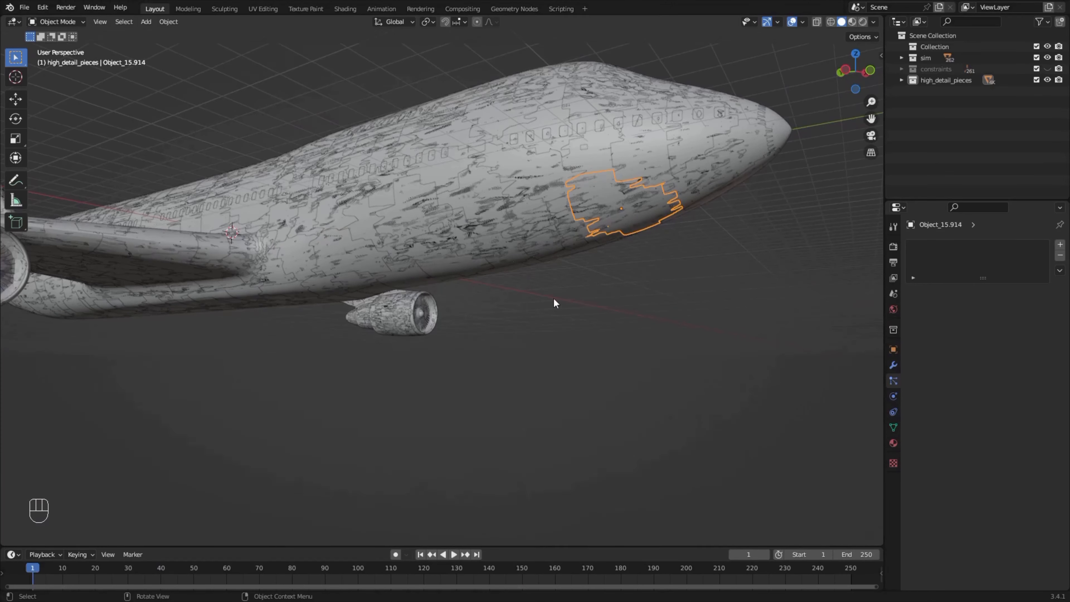
Select all objects in the high_detail_pieces collection and open the Scripting workspace
shift+middle_drag(554, 298, 541, 282)
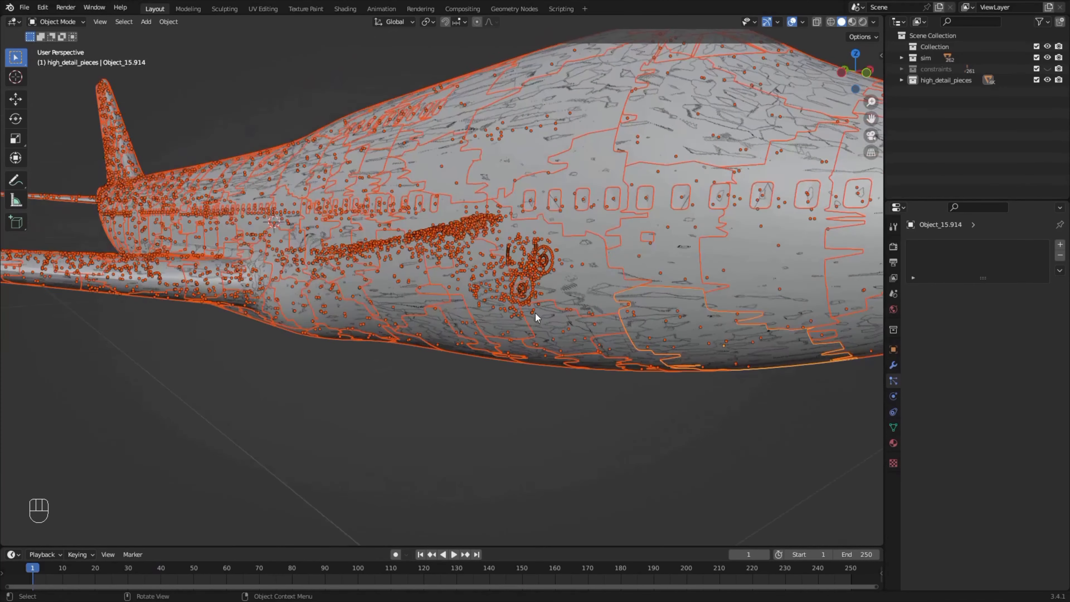
middle_drag(536, 313, 498, 302)
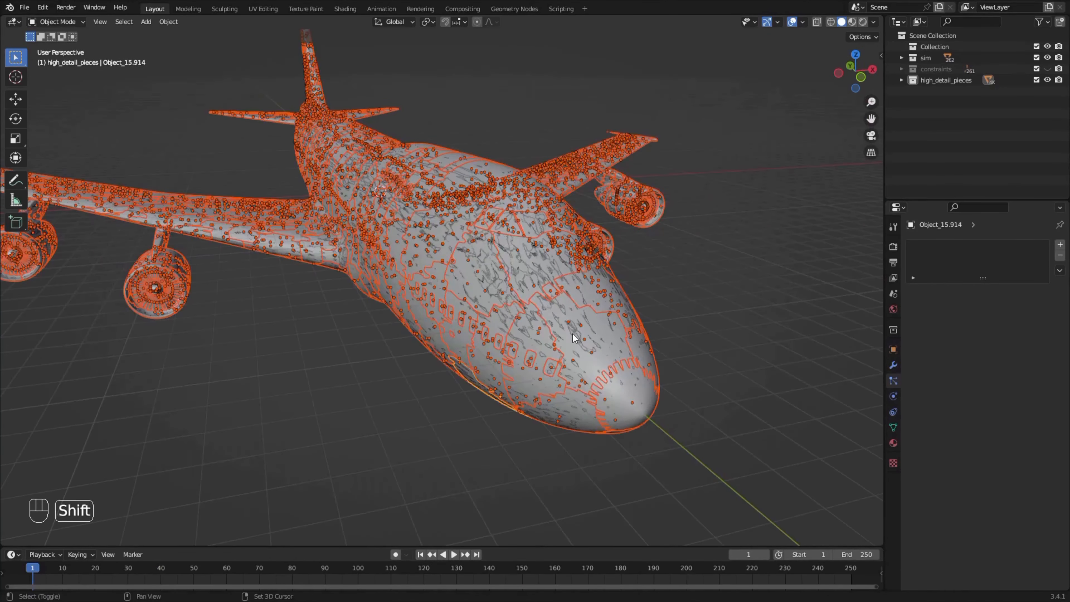
middle_drag(522, 333, 459, 207)
click(561, 9)
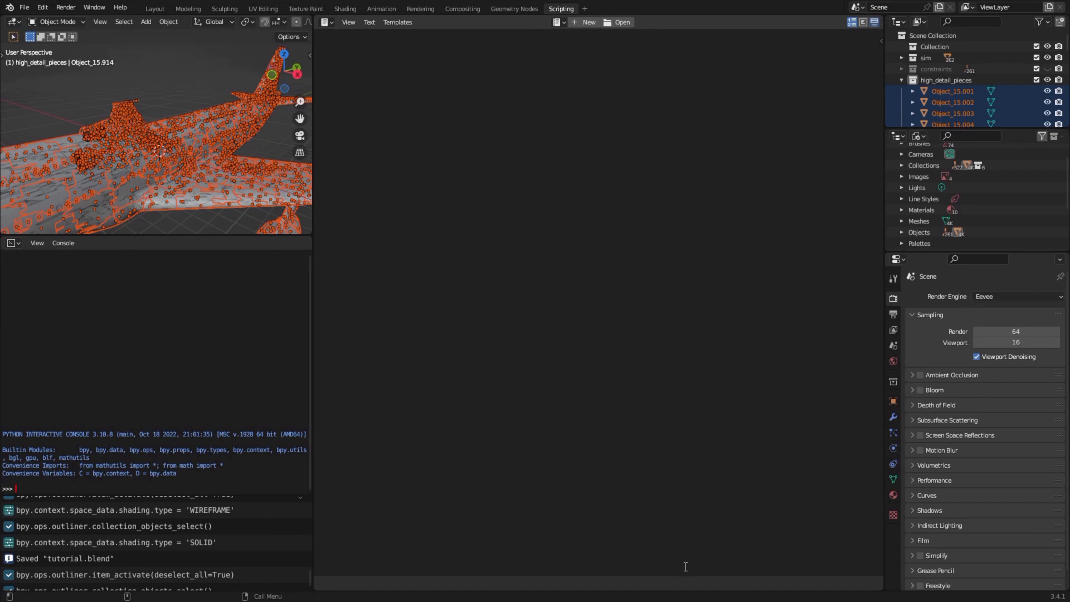
Switch to the ChatGPT conversation in the browser and review the script that parents selected objects to the closest object in "sim"
key(super)
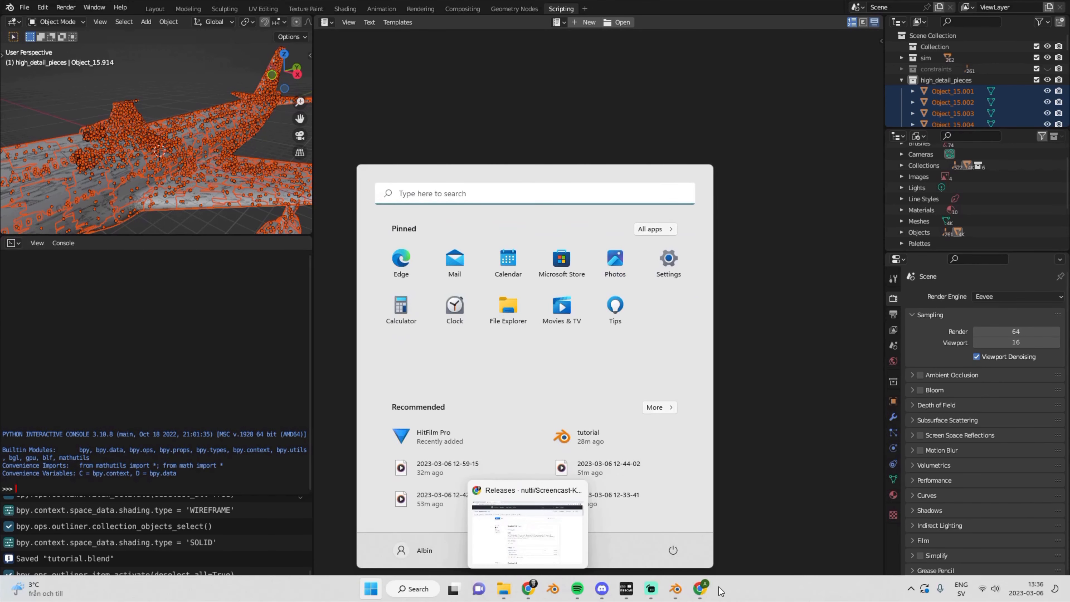
click(706, 591)
scroll(620, 464, down, 5)
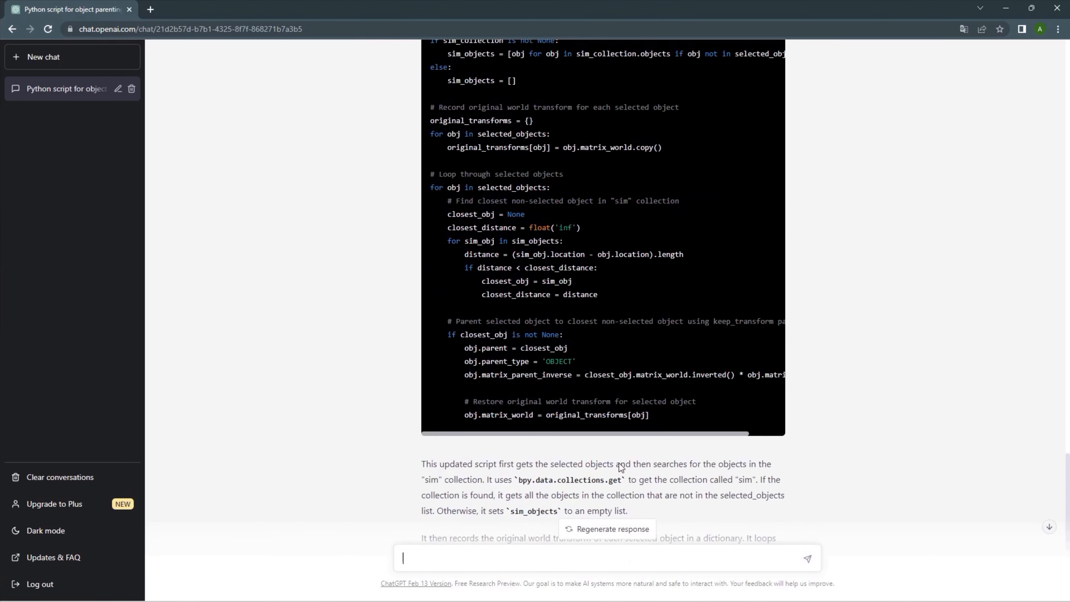
scroll(619, 464, up, 2)
scroll(619, 462, up, 2)
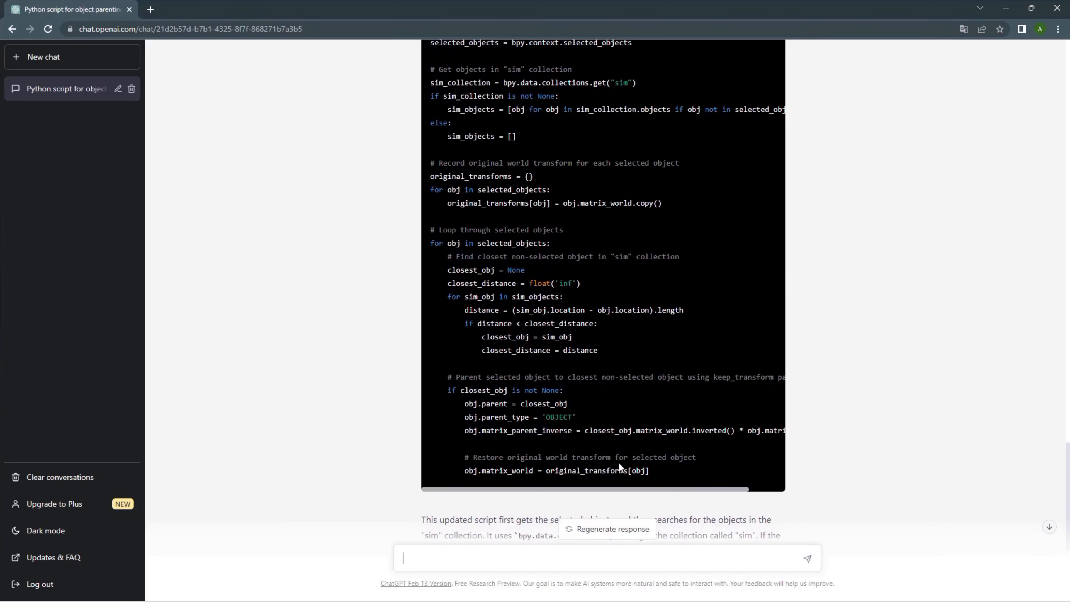
scroll(824, 251, up, 4)
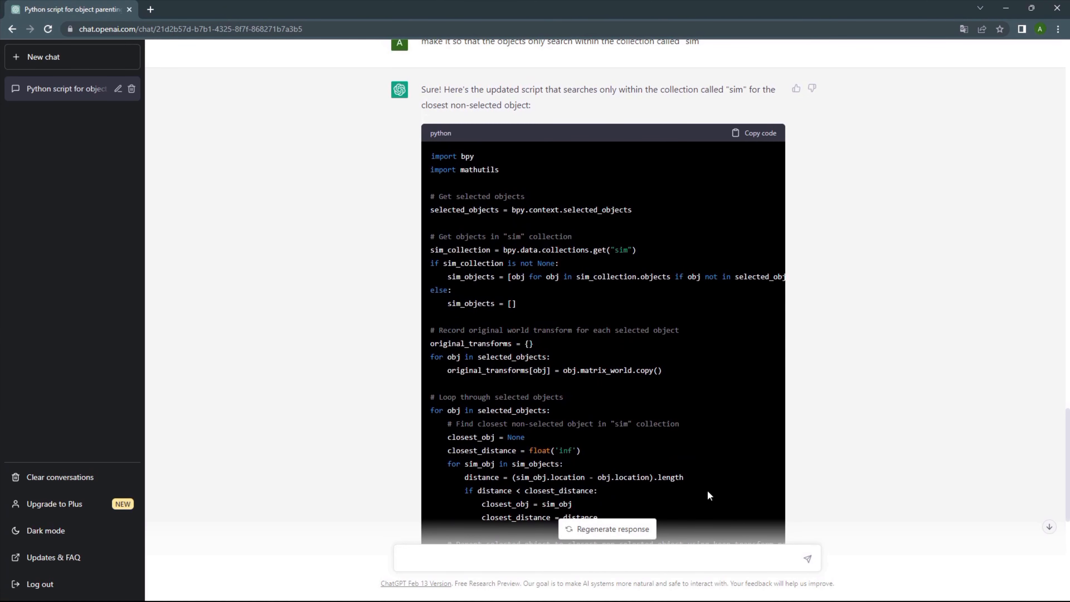
Return to Blender, create a new text block and paste in the script that parents selected objects to the closest "sim" object
key(alt+Tab)
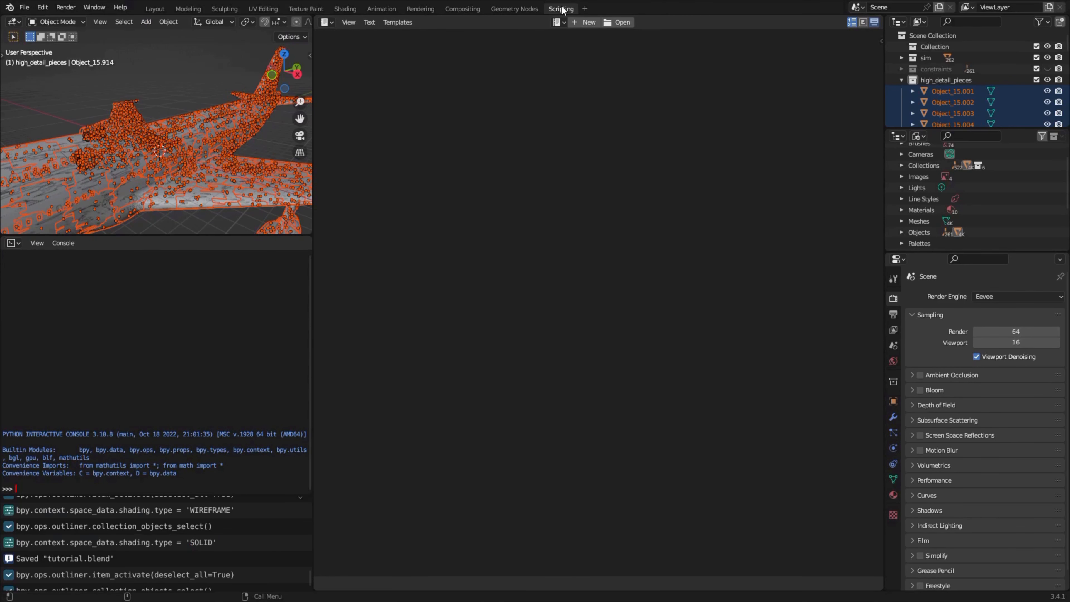
click(588, 23)
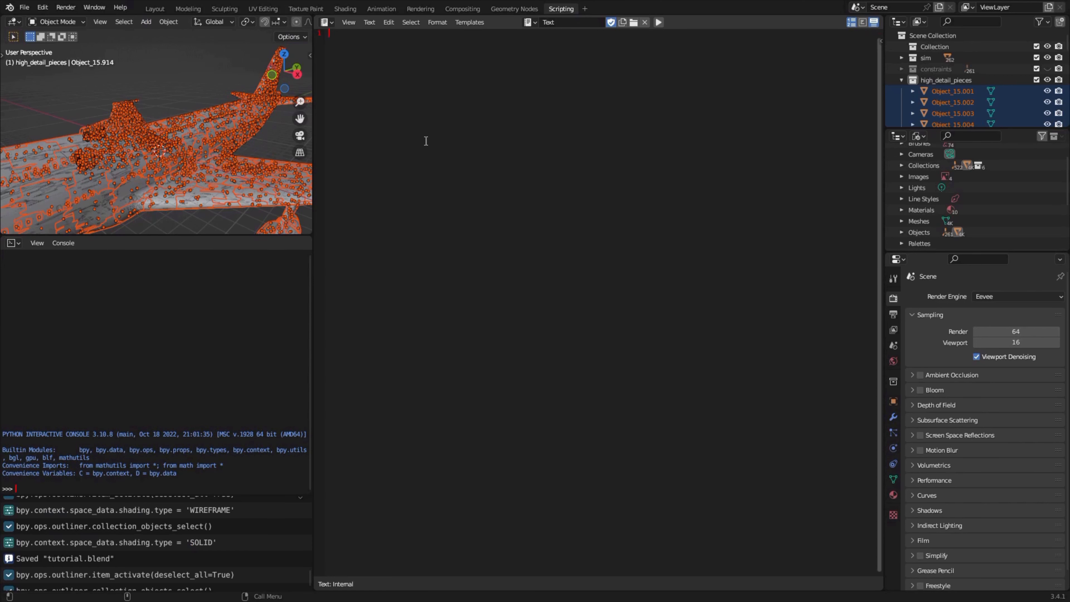
text(import bpy import mathutils  # Get selected objects selected_objects = bpy.context.selected_objects  # Get objects in "sim" collection sim_collection = bpy.data.collections.get("sim") if sim_collection is not None:     sim_objects = [obj for obj in sim_collection.objects if obj not in selected_objects] else:     sim_objects = []  # Record original world transform for each selected object original_transforms = {} for obj in selected_objects:     original_transforms[obj] = obj.matrix_world.copy()  # Loop through selected objects for obj in selected_objects:     # Find closest non-selected object in "sim" collection     closest_obj = None     closest_distance = float('inf')     for sim_obj in sim_objects:         distance = (sim_obj.location - obj.location).length         if distance < closest_distance:             closest_obj = sim_obj             closest_distance = distance      # Parent selected object to closest non-selected object using keep_transform parenting     if closest_obj is not None:         obj.parent = closest_obj         obj.parent_type = 'OBJECT'         obj.matrix_parent_inverse = closest_obj.matrix_world.inverted() * obj.matrix_world          # Restore original world transform for selected object         obj.matrix_world = original_transforms[obj])
middle_drag(211, 203, 225, 182)
key(g)
right_click(198, 179)
key(g)
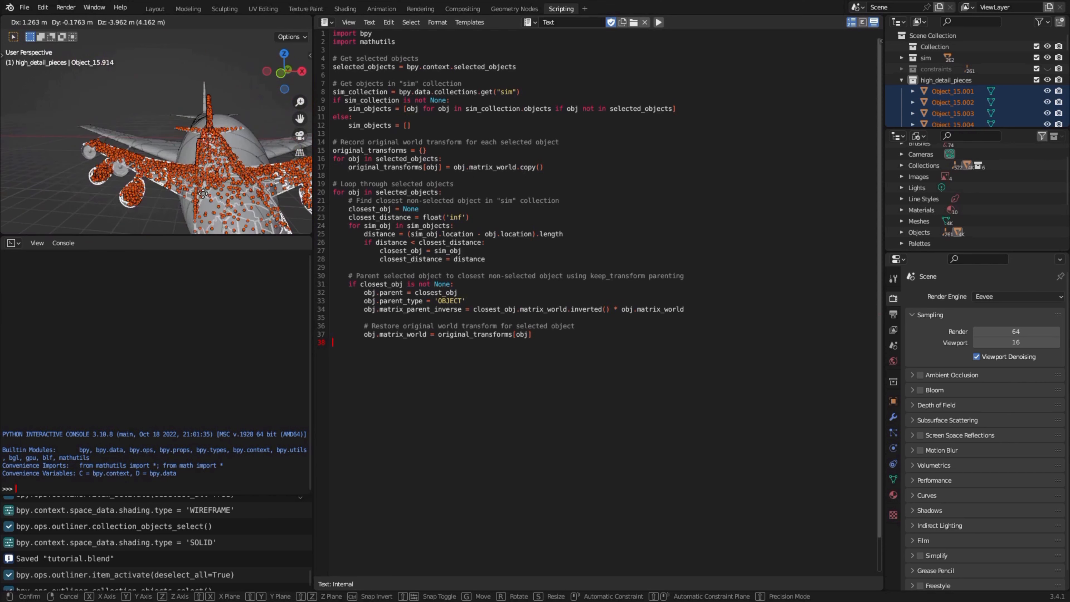
right_click(223, 180)
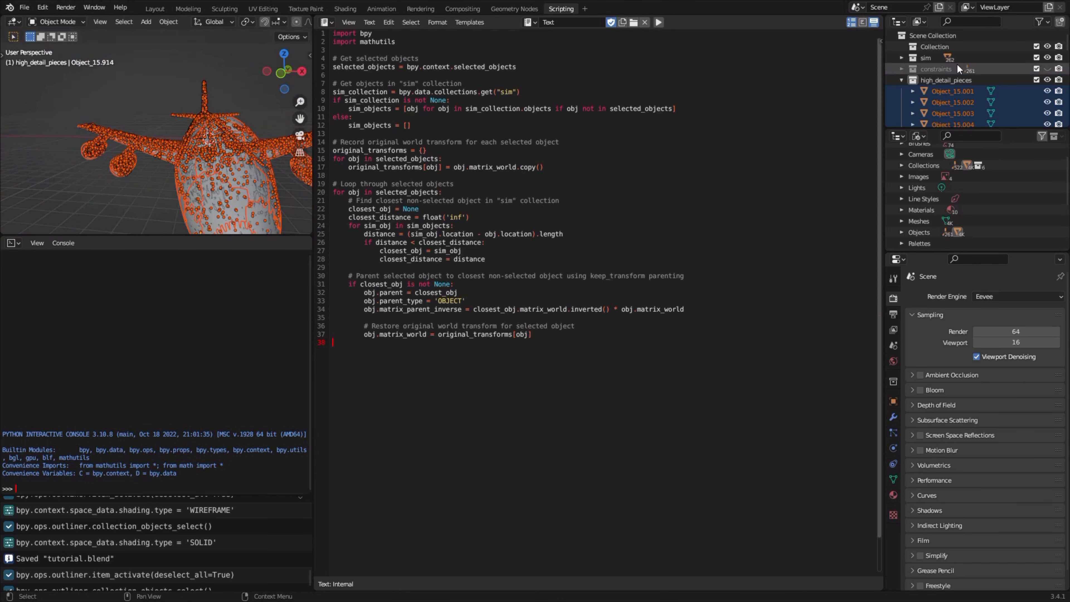
middle_drag(195, 192, 212, 199)
Run the parenting script on the selected high-detail pieces
click(808, 88)
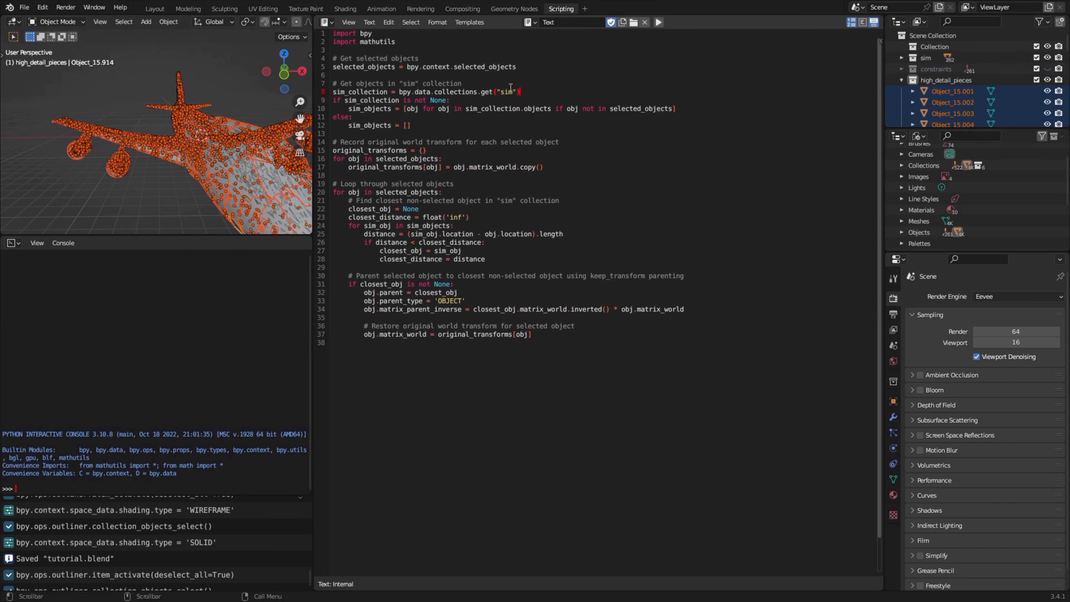
click(515, 100)
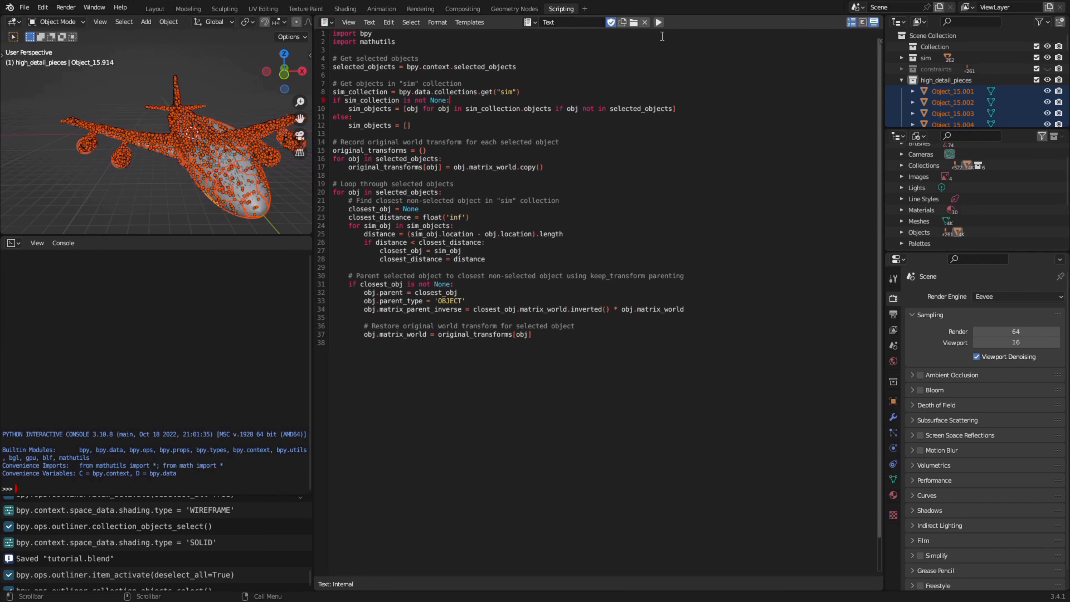
click(659, 22)
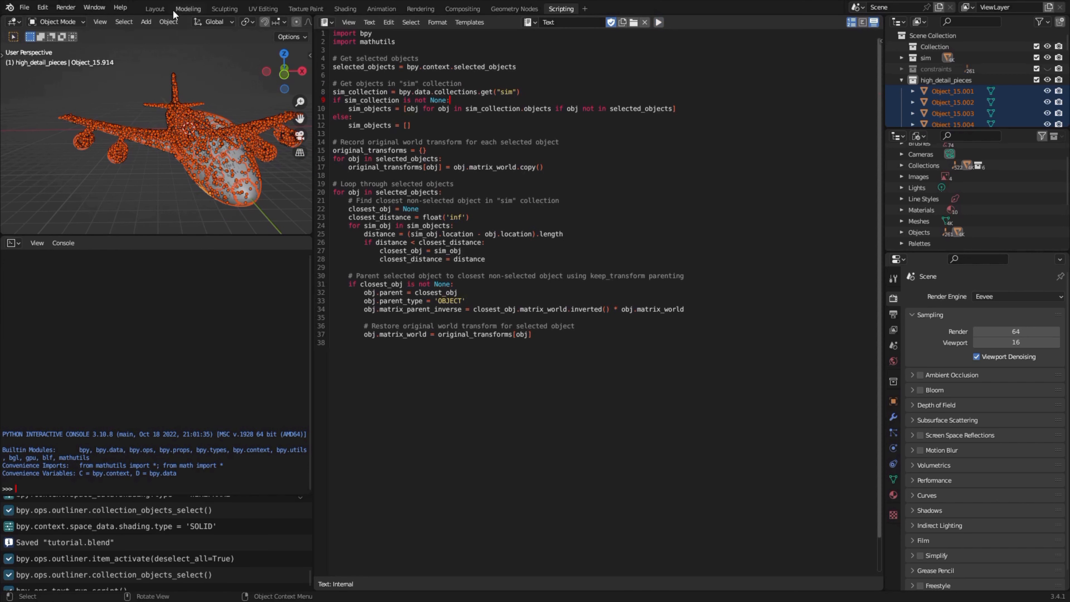
Return to the Layout workspace, deselect all airplane pieces and save the file
click(155, 8)
key(alt+a)
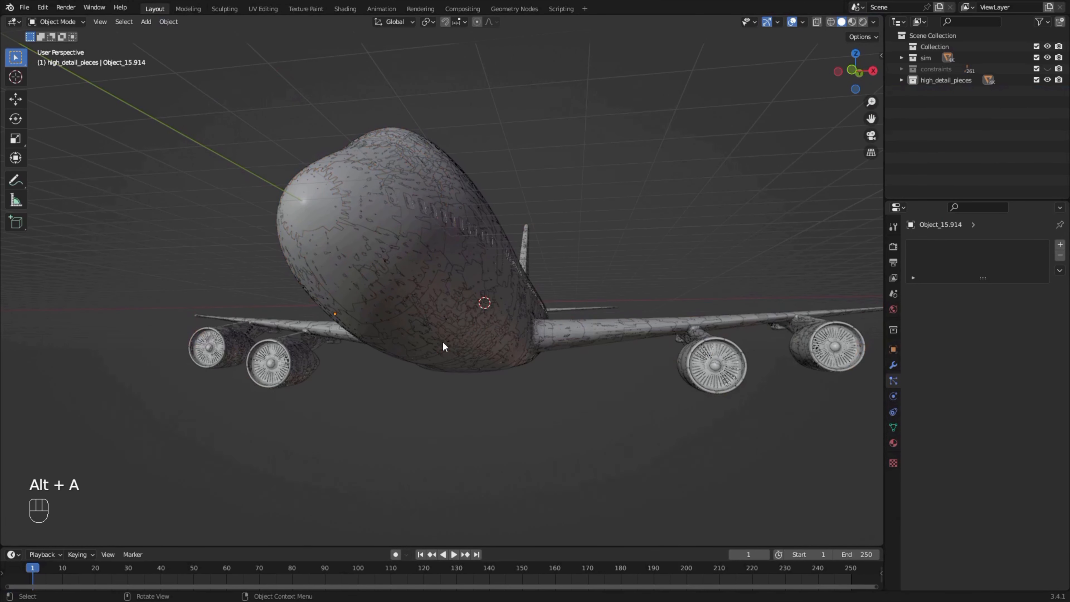
key(ctrl+s)
Play the simulation to about frame 23 to check that the high-detail pieces follow the simulated ones
middle_drag(603, 318, 461, 527)
key(space)
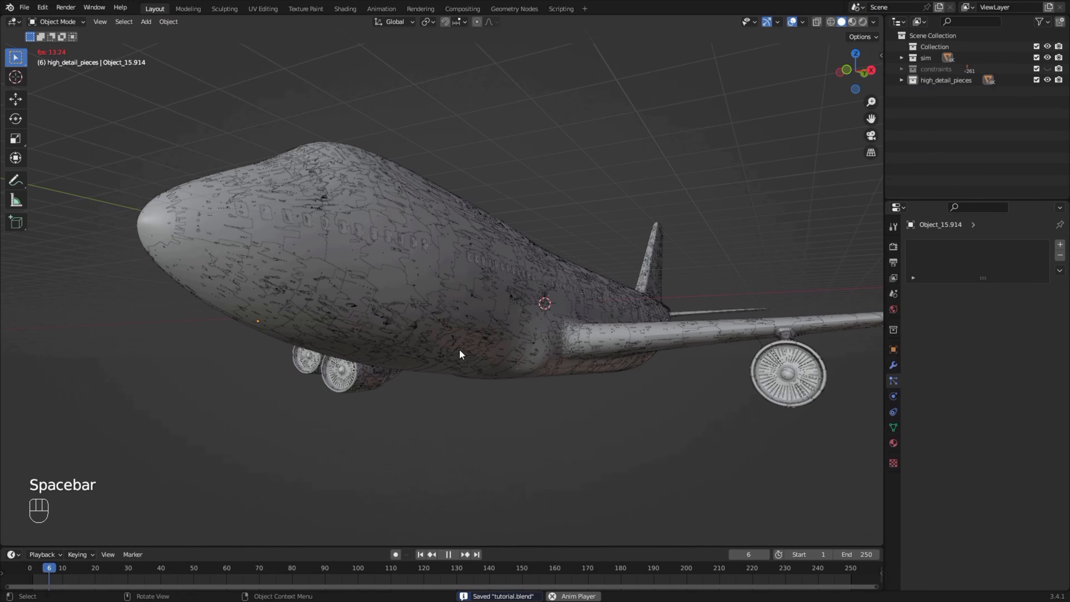
key(space)
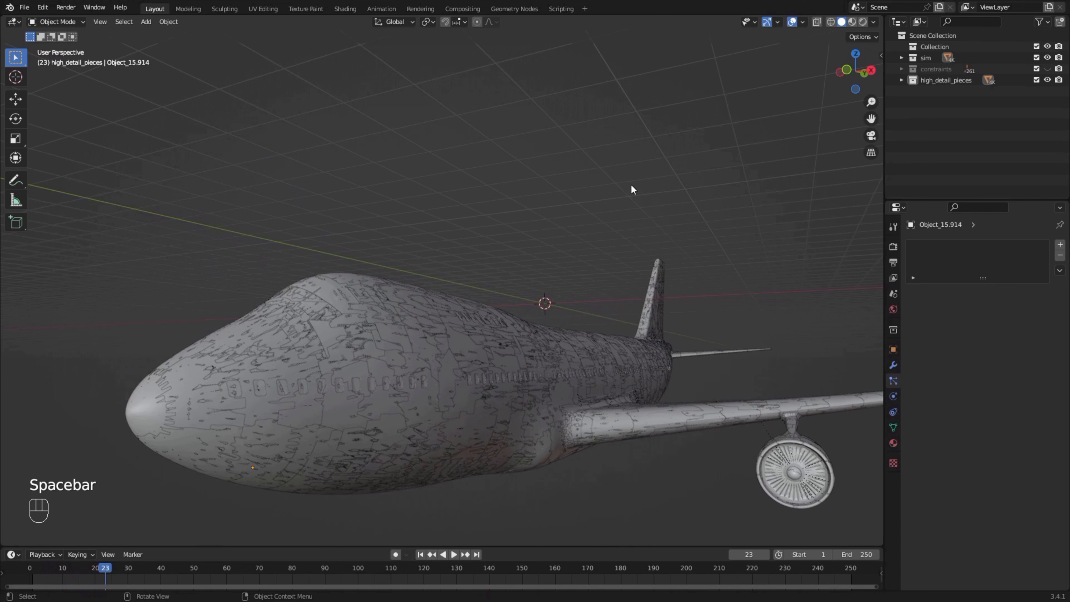
Hide the sim collection so only the high-detail pieces show, and save the file
click(1047, 58)
key(z)
key(z)
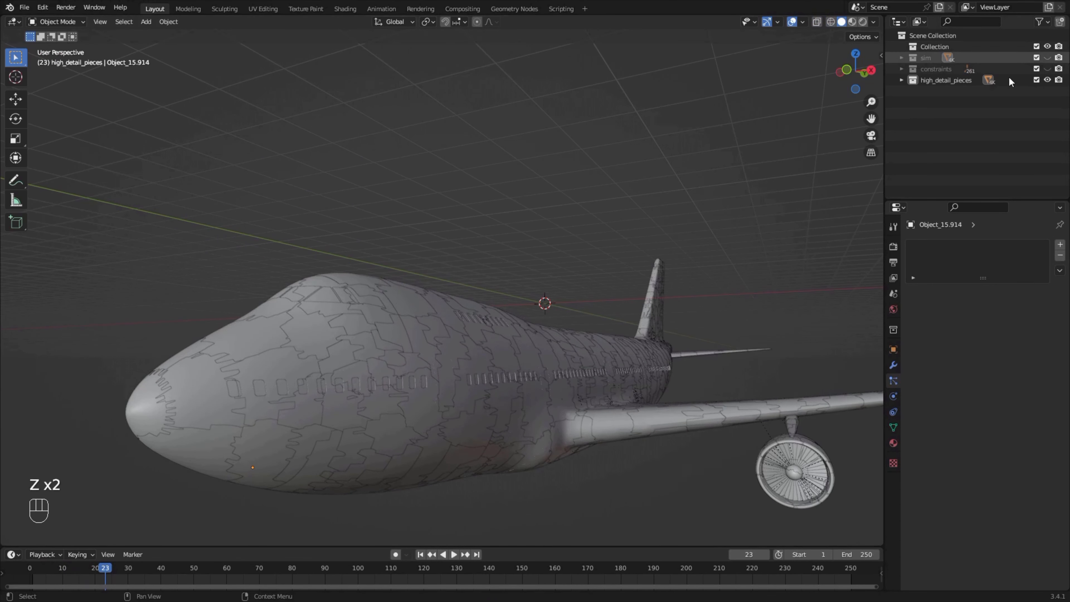
middle_drag(579, 375, 550, 414)
key(ctrl+s)
Rewind the timeline to frame 1, set the viewport to Material Preview shading and save the file
click(420, 555)
key(z)
key(ctrl+s)
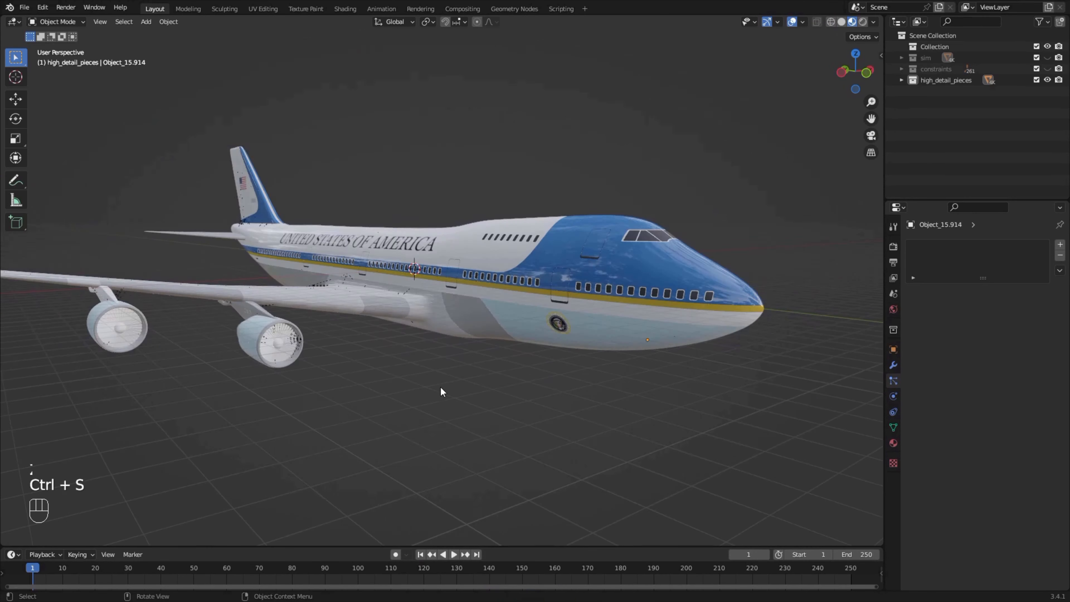
Add a cube and move it down along the Z axis below the airplane
middle_drag(441, 387, 399, 331)
key(shift+a)
click(445, 342)
scroll(576, 292, down, 3)
key(g)
key(z)
click(577, 374)
Enlarge the cube beneath the fuselage and lower it about 0.8 m along the Z axis
middle_drag(591, 373, 566, 415)
scroll(590, 405, up, 1)
key(s)
click(707, 376)
middle_drag(616, 373, 613, 373)
middle_drag(613, 373, 584, 350)
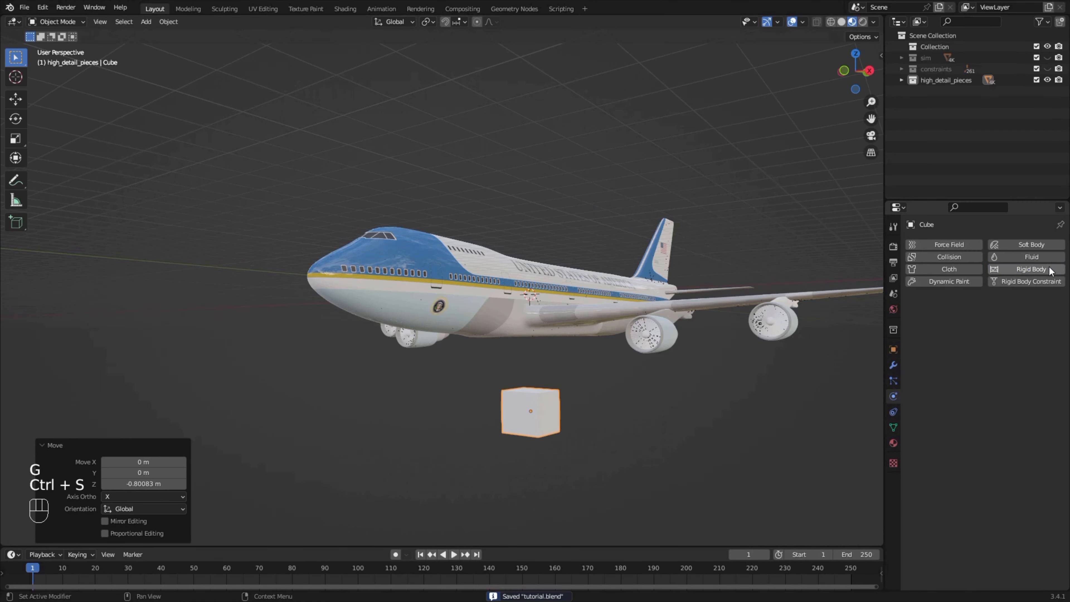
Add a Passive rigid body to the cube and play the simulation of the airplane falling onto it
click(1050, 270)
click(999, 319)
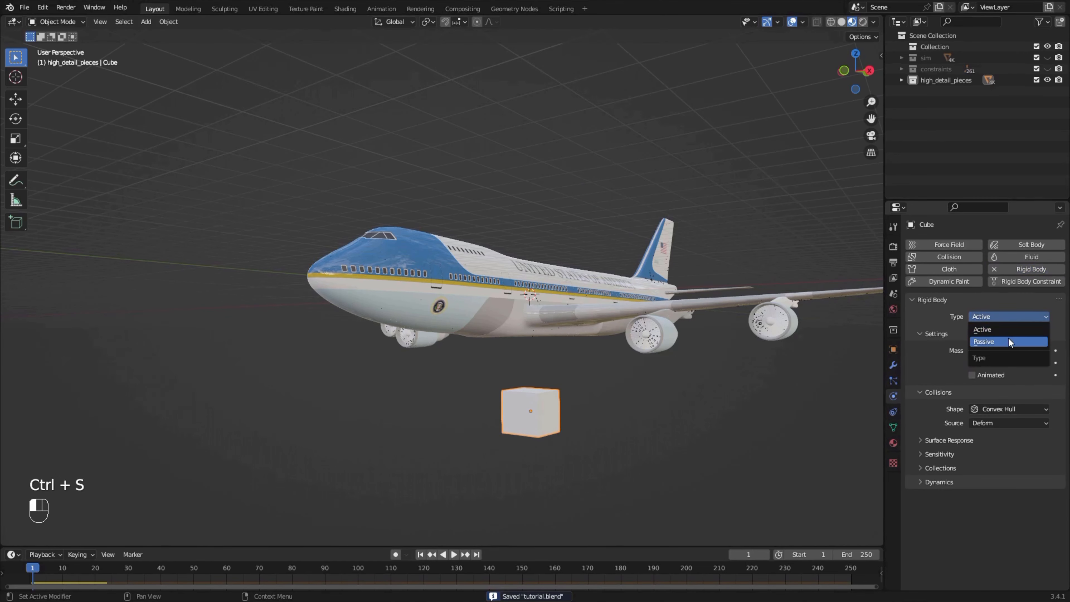
click(1013, 343)
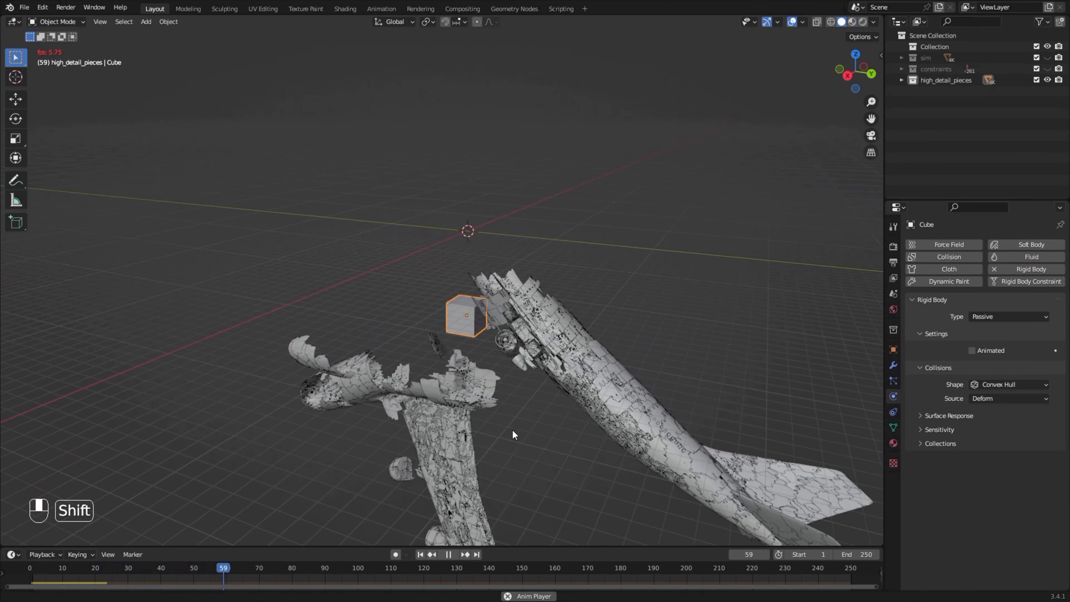
middle_drag(513, 434, 331, 469)
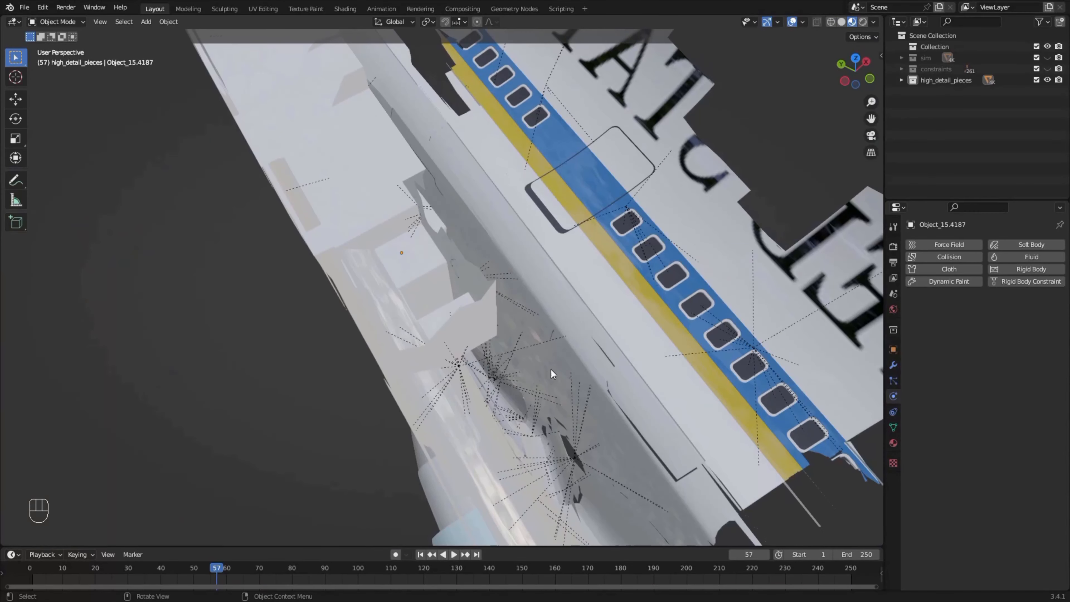
Turn off the Relationship Lines viewport overlay and save the file
middle_drag(551, 370, 533, 321)
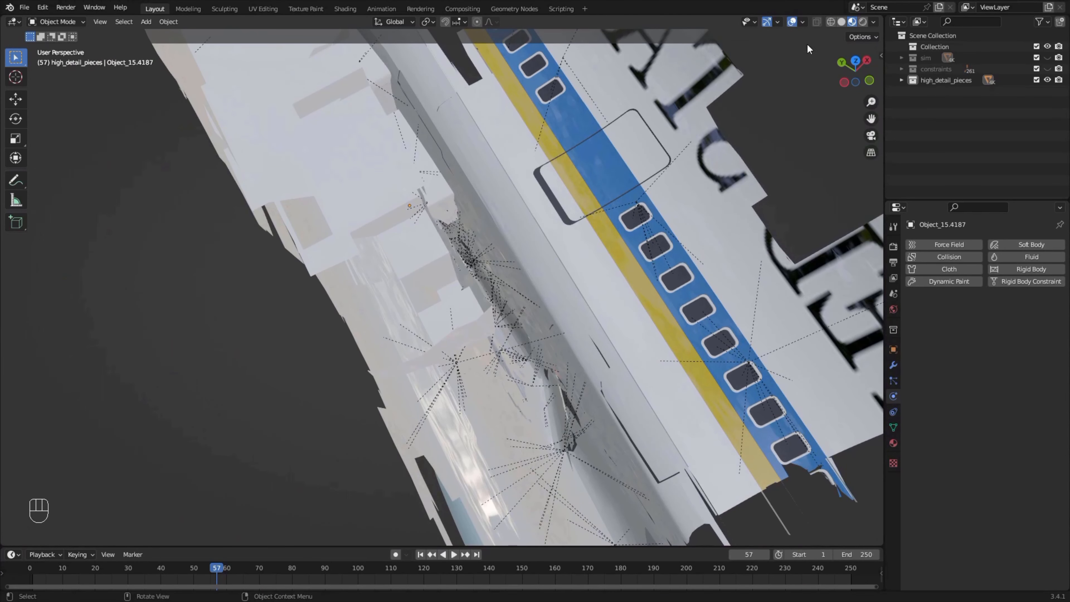
click(804, 22)
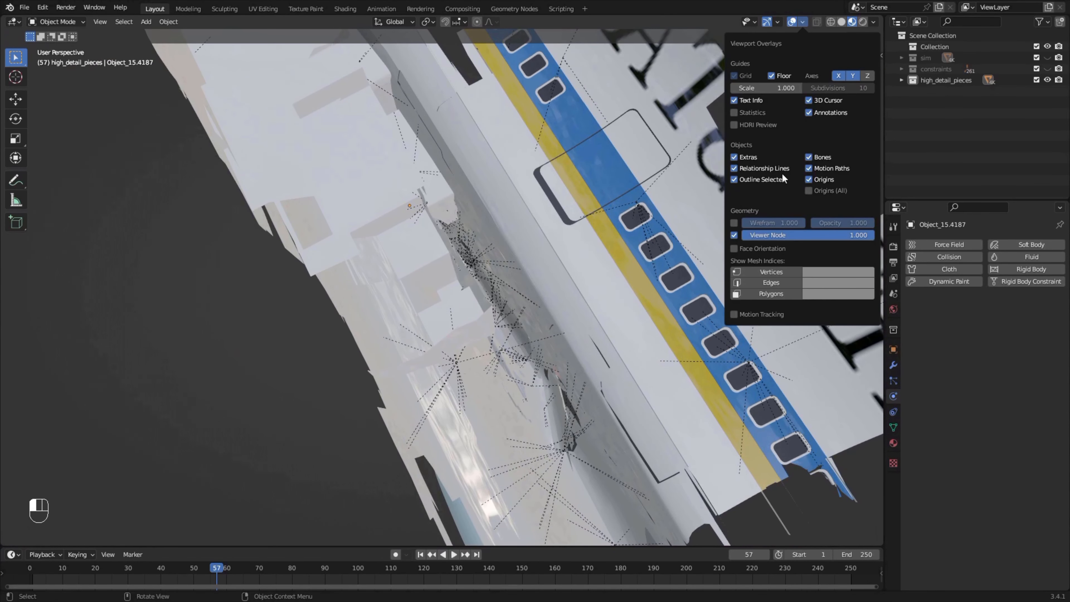
click(735, 169)
mouse_move(582, 208)
middle_down()
mouse_move(461, 277)
mouse_move(587, 334)
middle_up()
key(ctrl+s)
Play the collision simulation to about frame 73
scroll(472, 273, down, 3)
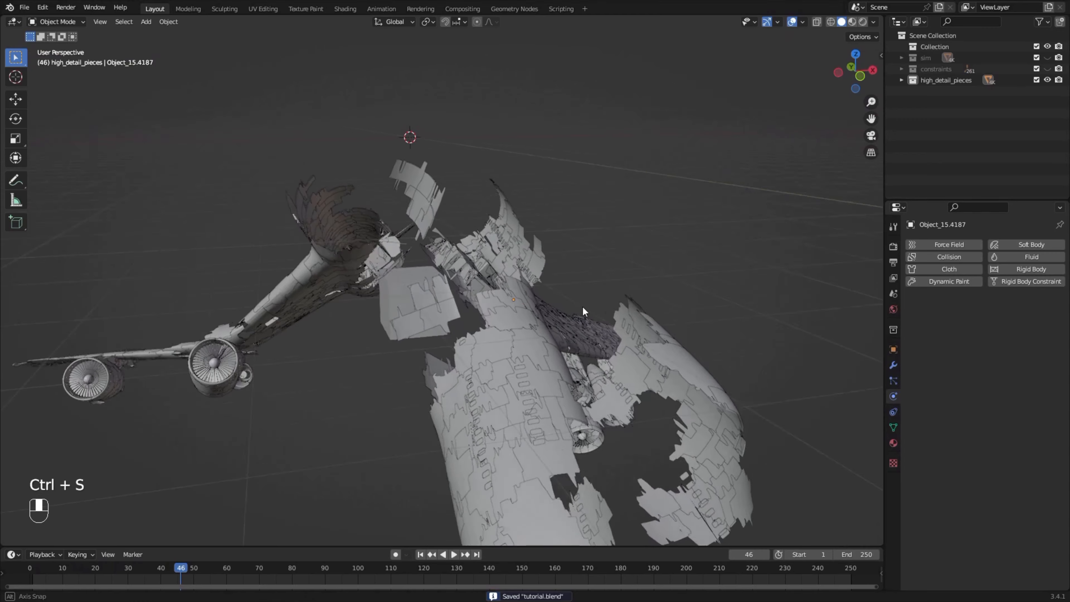
key(space)
key(space)
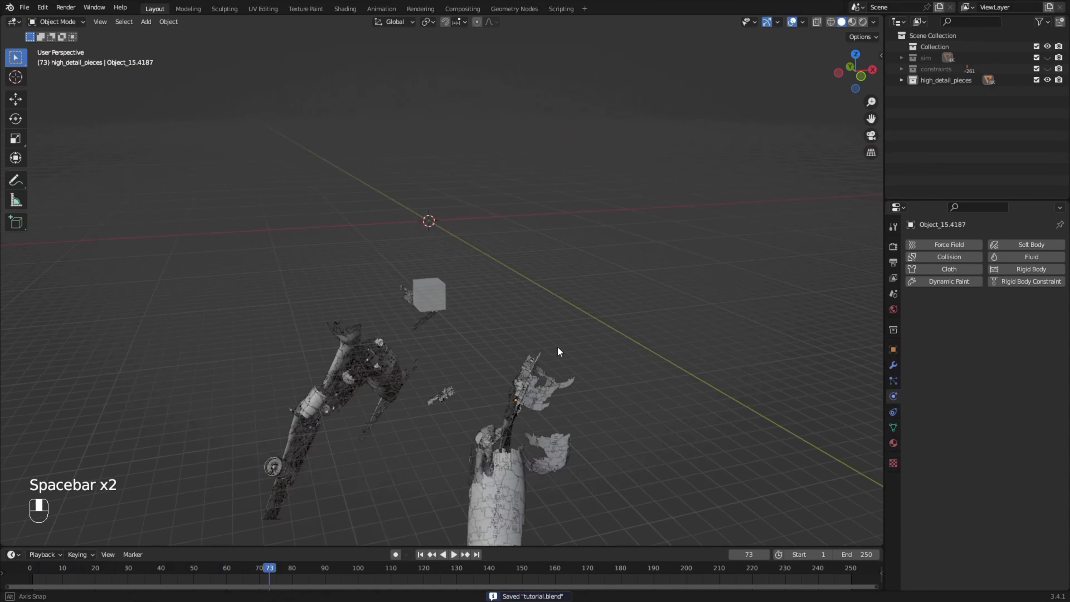
Examine the torn fuselage and wing sections from several angles in Material Preview shading
middle_drag(558, 351, 523, 344)
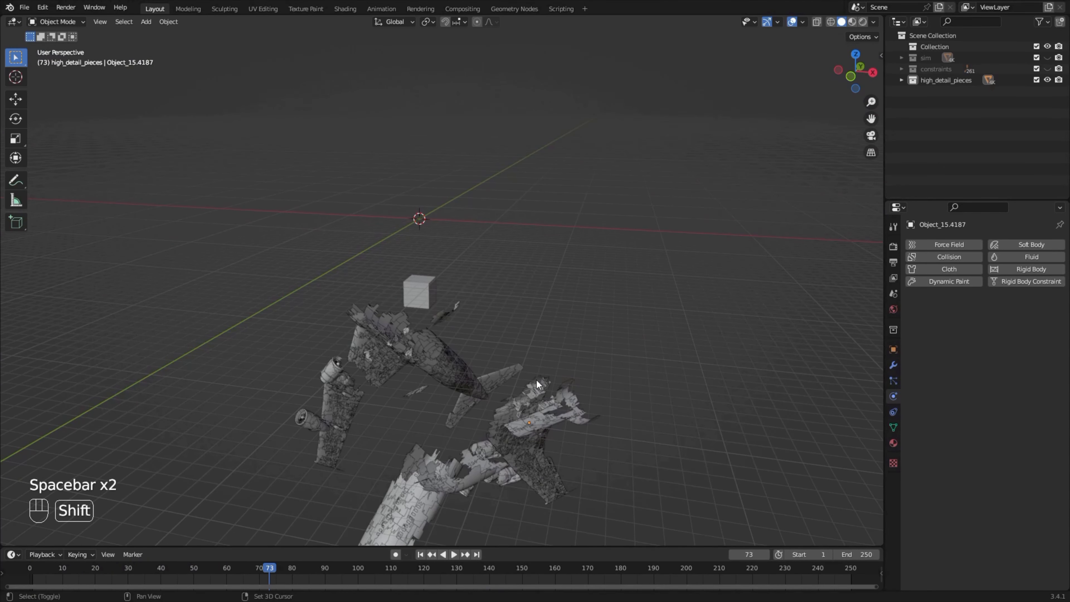
shift+middle_drag(533, 388, 471, 328)
key(z)
mouse_move(499, 449)
shift+middle_down()
mouse_move(456, 295)
mouse_move(461, 356)
mouse_move(475, 367)
mouse_move(356, 330)
mouse_move(418, 377)
shift+middle_up()
key(z)
mouse_move(501, 449)
middle_down()
mouse_move(508, 384)
mouse_move(487, 387)
middle_up()
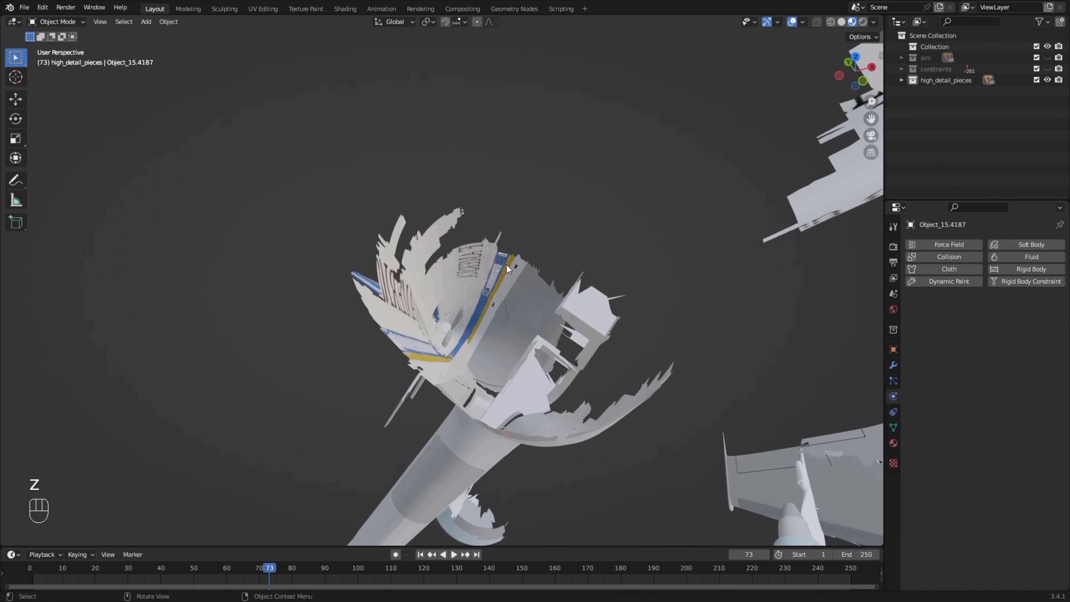
middle_drag(499, 270, 597, 284)
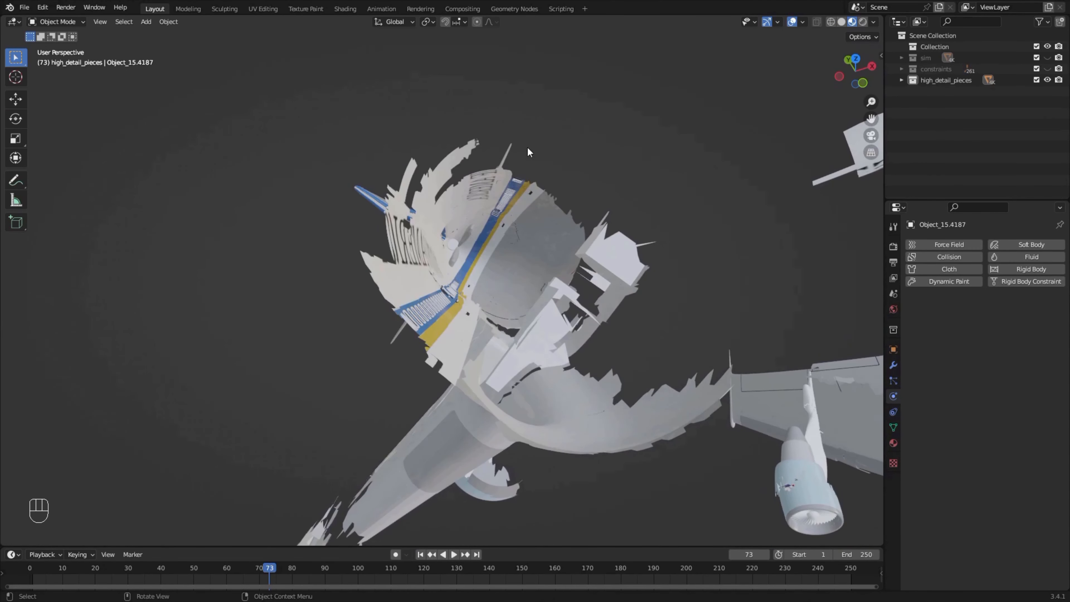
middle_drag(484, 333, 663, 341)
scroll(494, 379, down, 4)
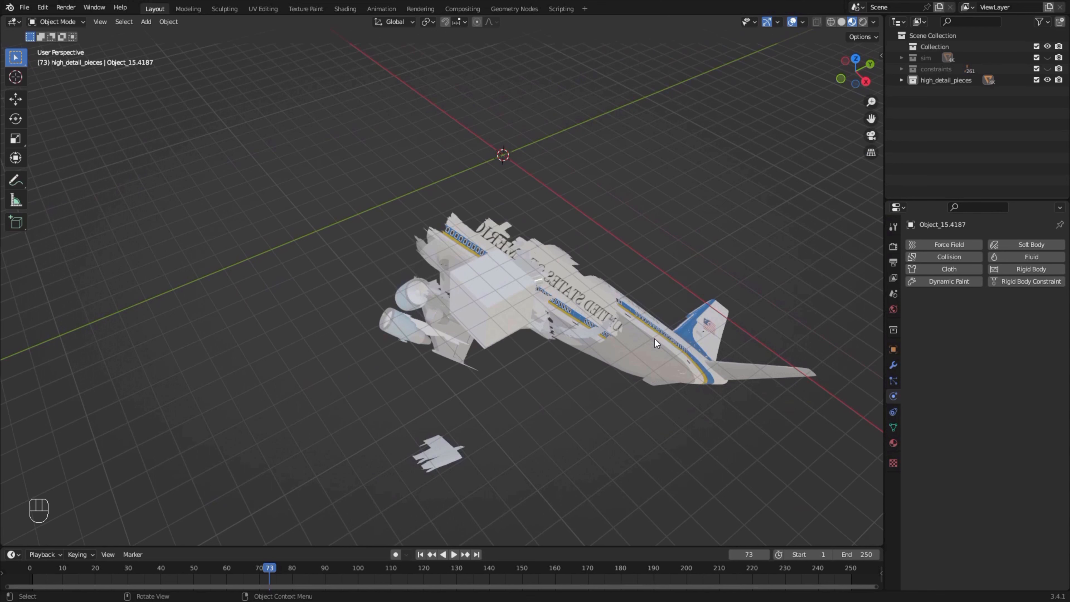
Delete the collision cube, save the file and hide the high_detail_pieces collection
key(x)
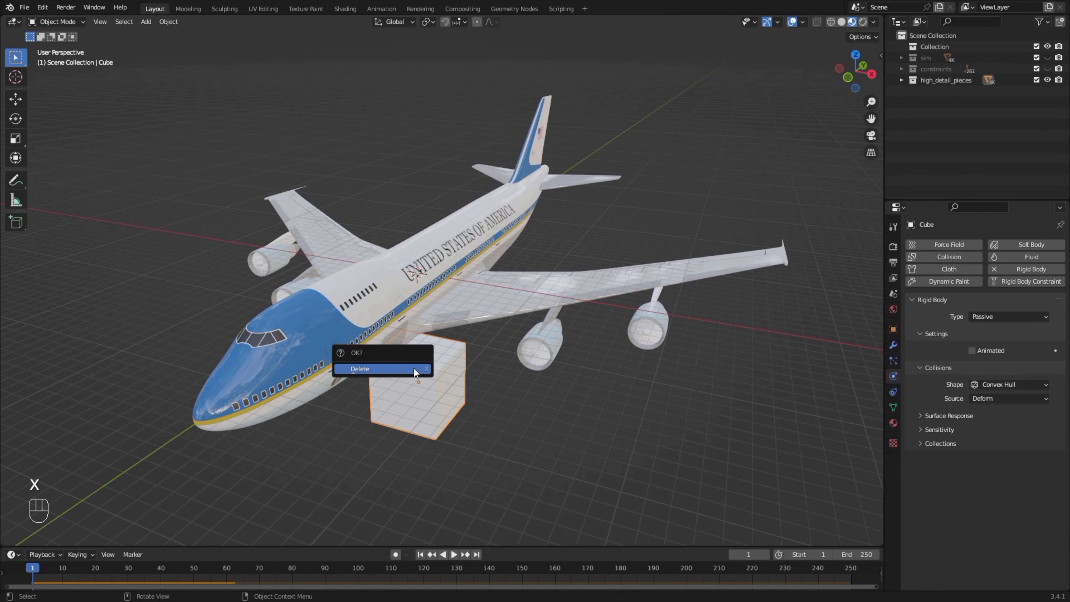
click(414, 368)
key(ctrl+s)
click(1048, 80)
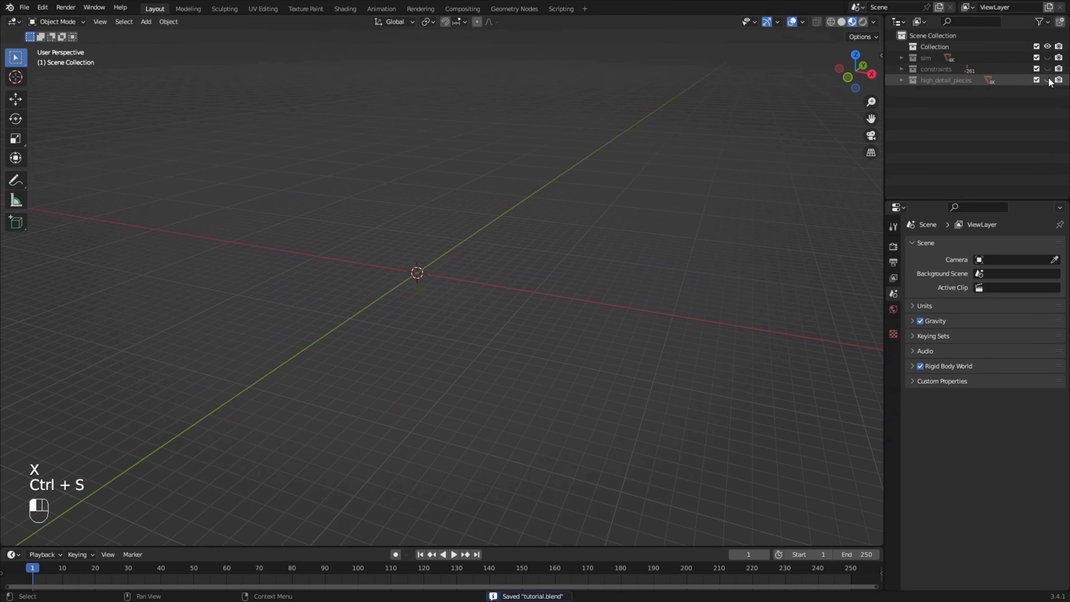
Import the rusty debris pile model into the scene
click(29, 11)
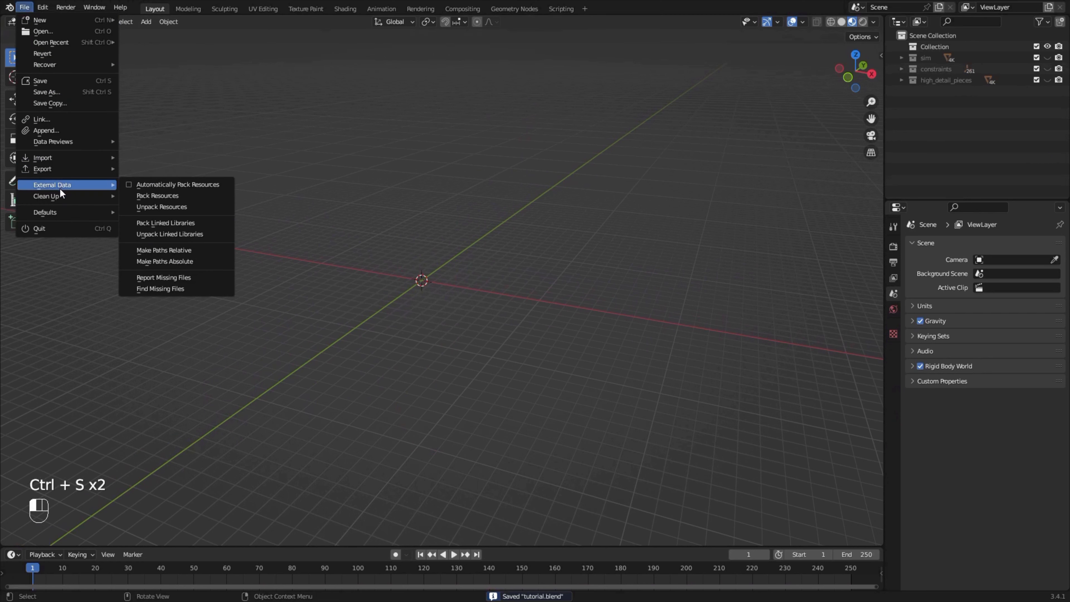
mouse_move(56, 191)
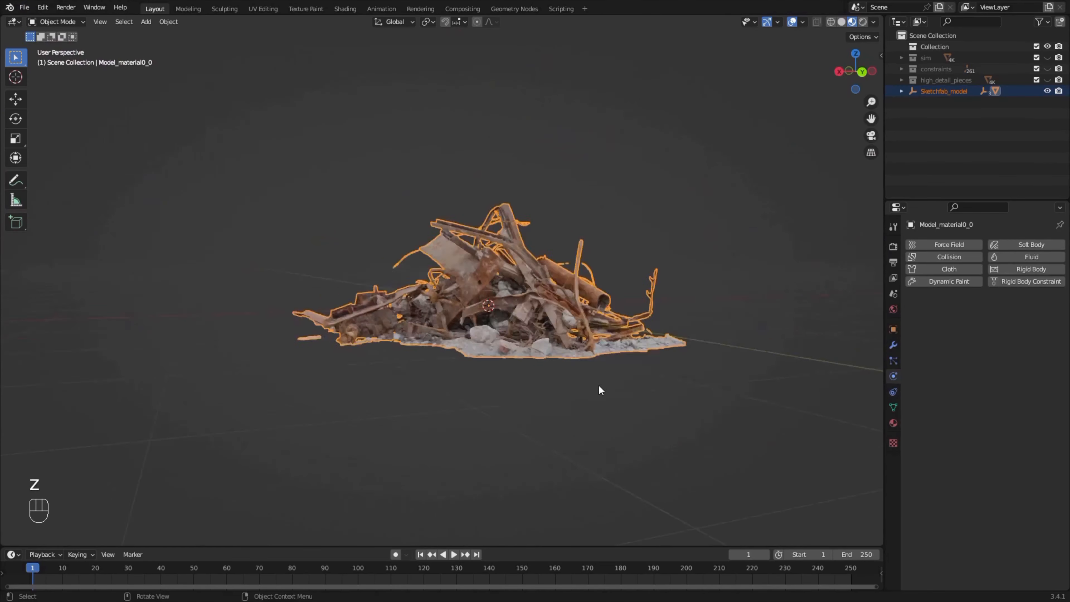
mouse_move(597, 387)
middle_down()
mouse_move(510, 321)
mouse_move(431, 333)
middle_up()
Merge the debris pile's duplicate vertices by distance across the whole mesh
key(Tab)
key(Tab)
key(Tab)
key(Tab)
key(a)
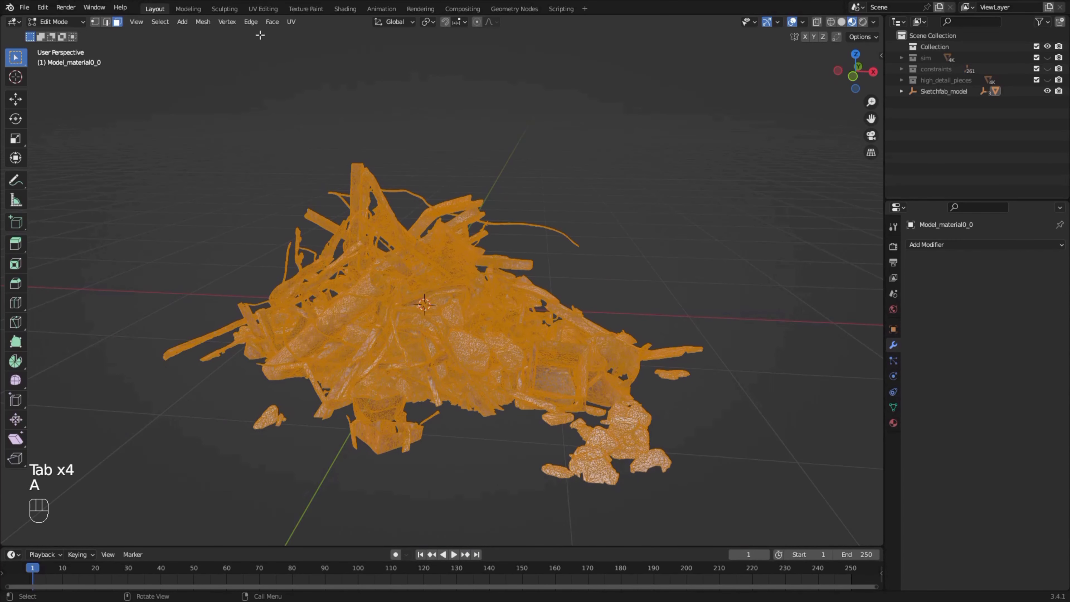
click(204, 22)
mouse_move(253, 292)
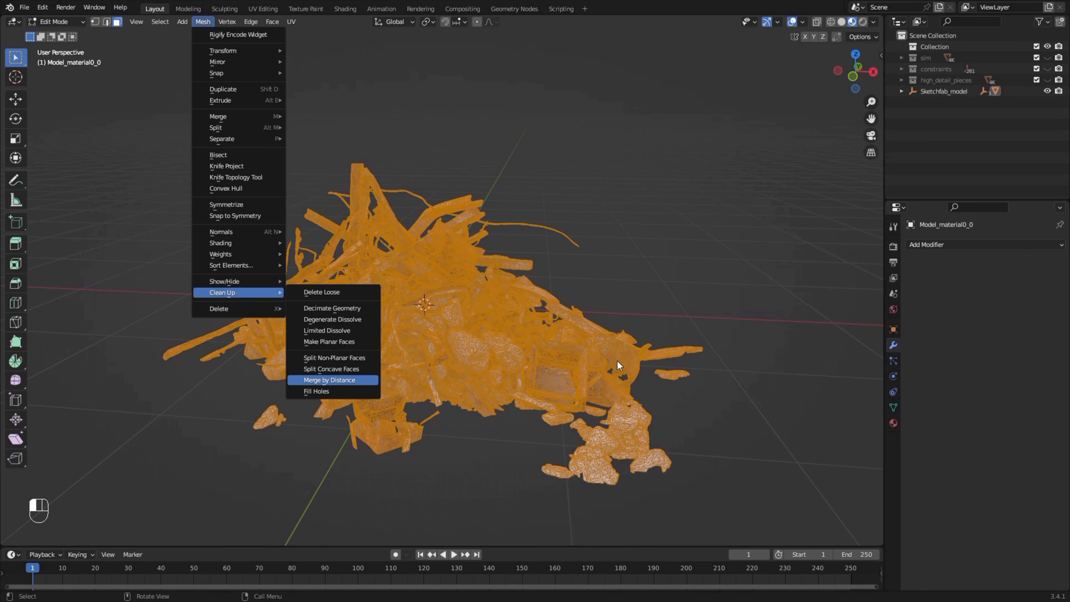
key(Return)
key(Tab)
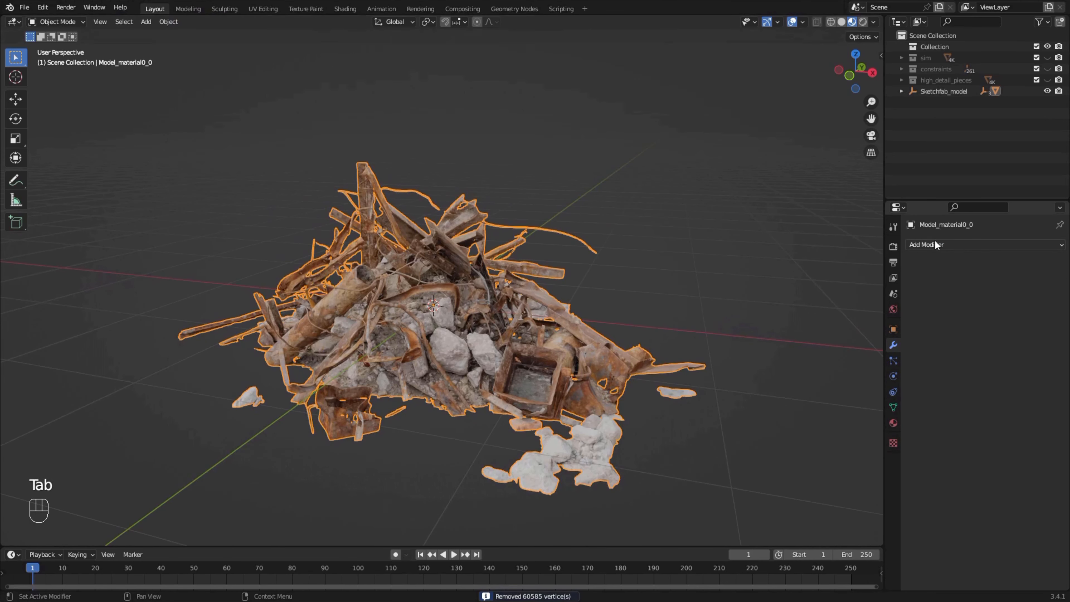
Add a Decimate modifier to the debris pile with a ratio of 0.2
click(936, 244)
click(853, 325)
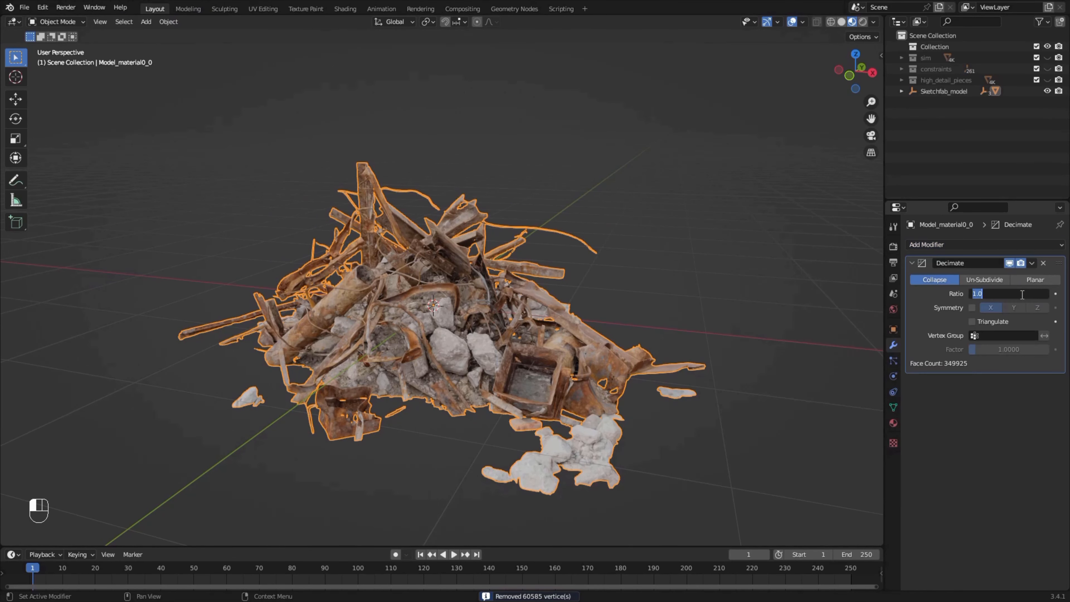
text(0.2)
key(Return)
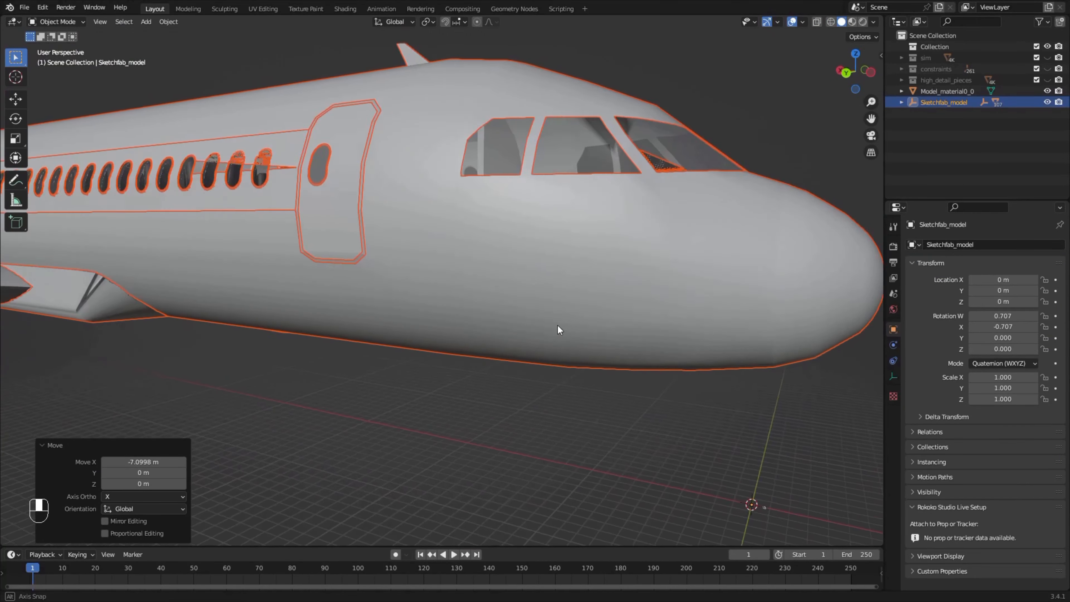
Delete the nose and outer fuselage skin parts of the imported airliner model to expose its interior
click(615, 235)
scroll(615, 234, down, 2)
shift+middle_drag(375, 241, 534, 288)
scroll(534, 288, up, 2)
scroll(533, 288, down, 2)
click(594, 241)
middle_drag(595, 242, 559, 243)
key(z)
key(x)
click(559, 243)
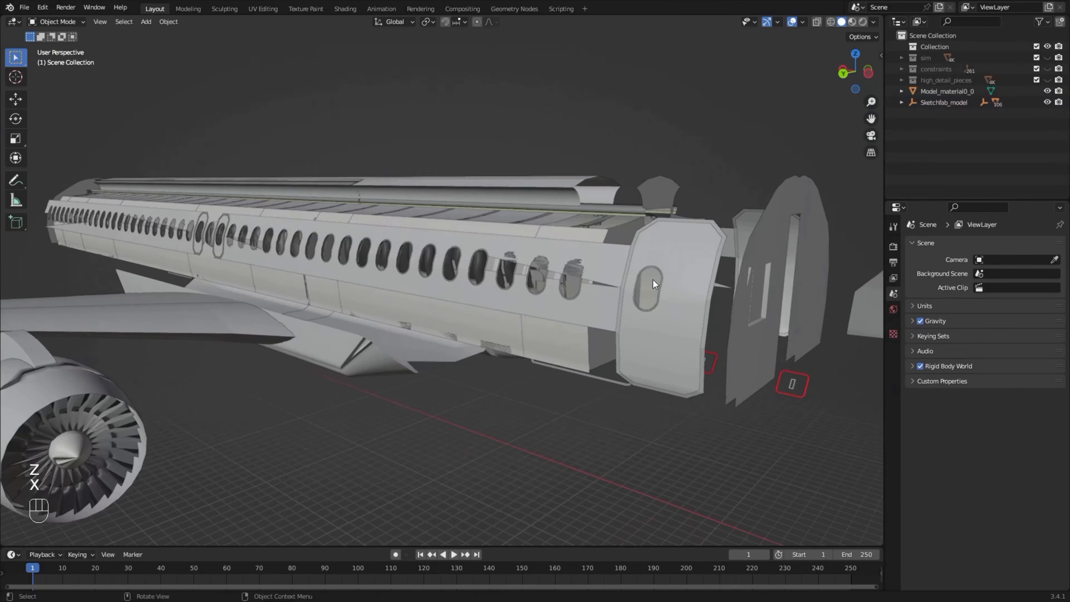
key(shift+z)
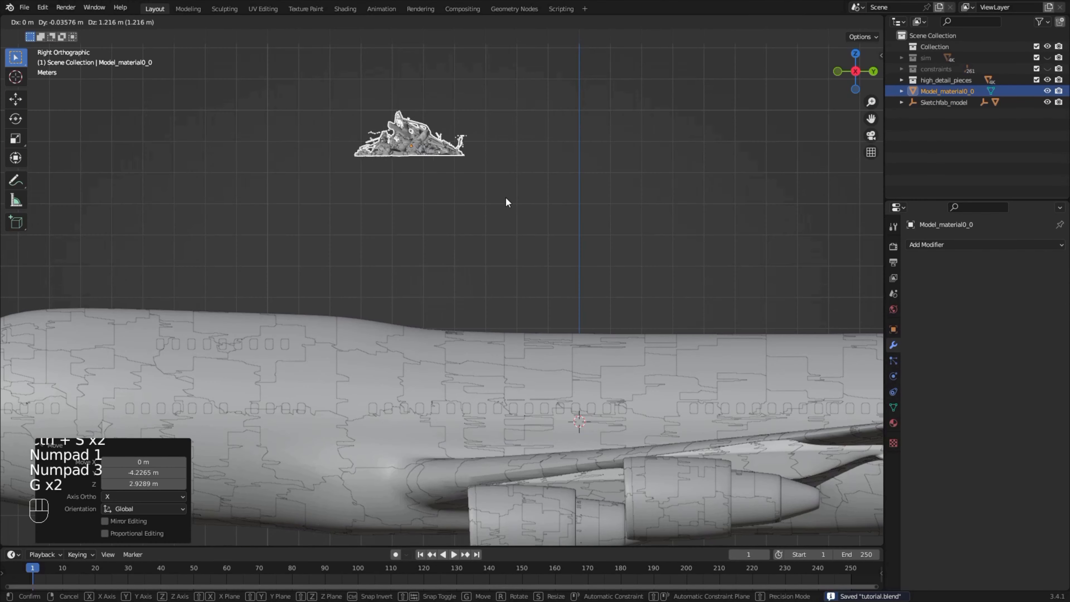
Scale the debris pile up by about 1.786, move it into the plane's nose section and rotate it about 16.2°
key(s)
click(595, 283)
key(s)
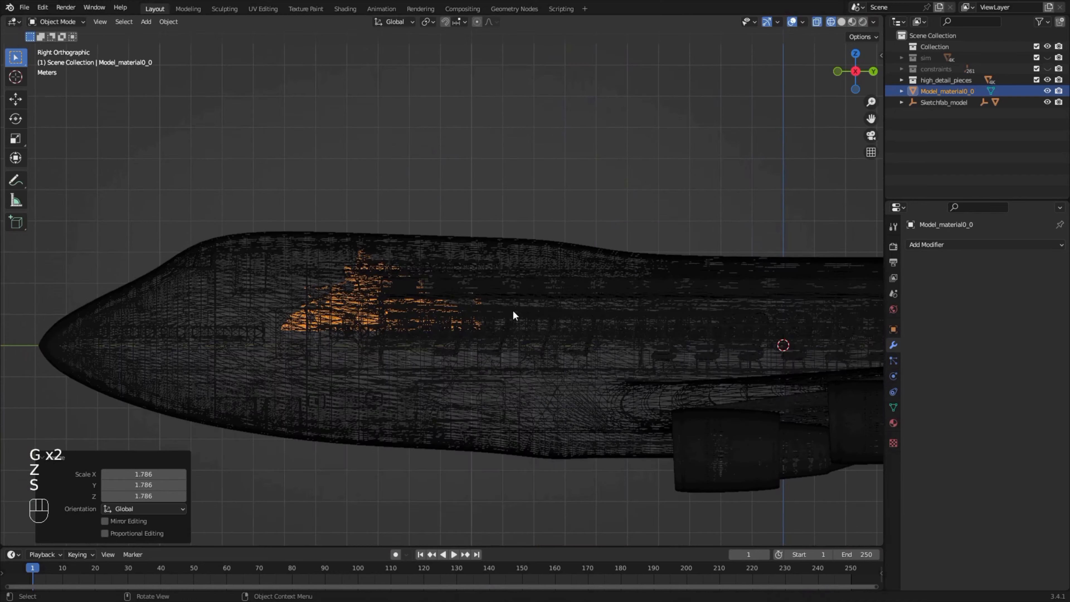
key(g)
click(374, 382)
key(r)
click(386, 412)
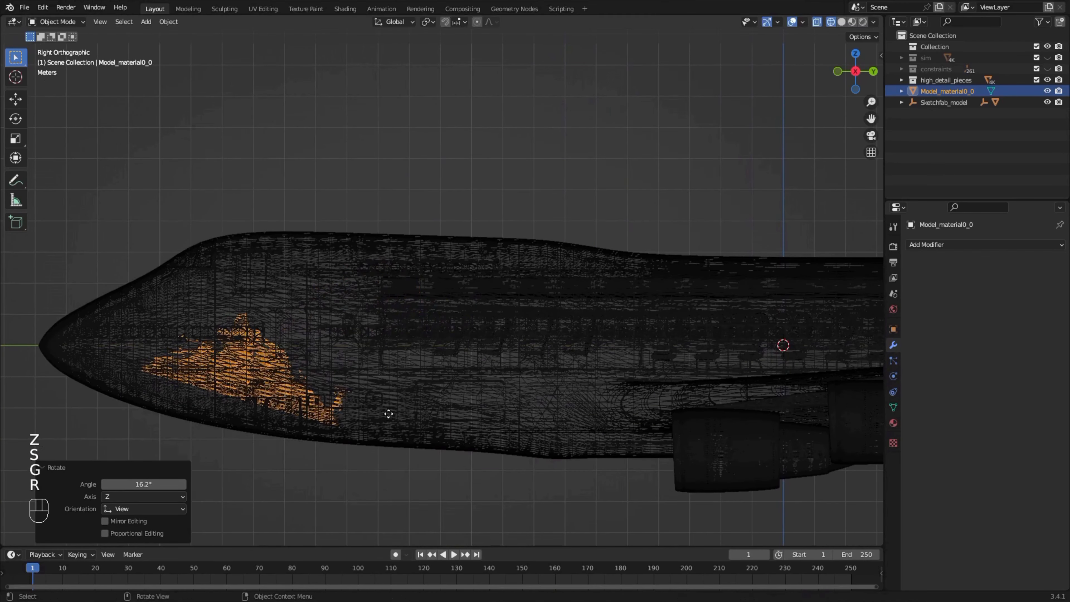
Reposition the debris pile in the forward fuselage behind the nose and rotate it to a steep angle
key(g)
click(473, 384)
key(r)
click(401, 434)
key(g)
click(419, 415)
Duplicate the debris pile and rotate and move the copy into the fuselage just ahead of the first pile
key(shift+d)
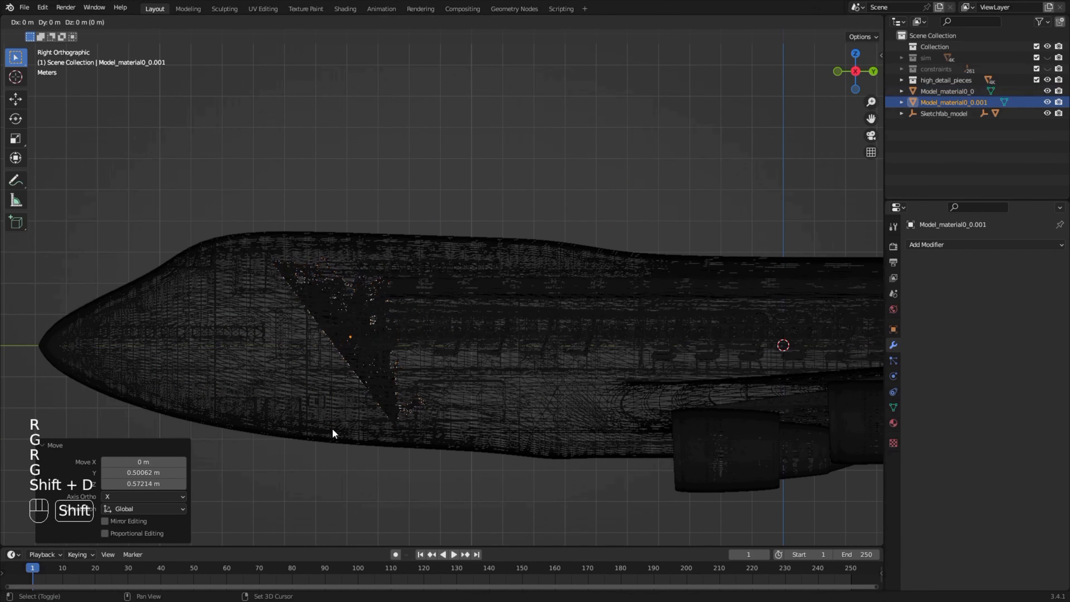
click(327, 428)
key(r)
click(392, 311)
key(g)
Duplicate the debris pile about 2.84 m toward the nose tip, then rotate and move the copy to fit
key(shift+d)
click(296, 274)
key(r)
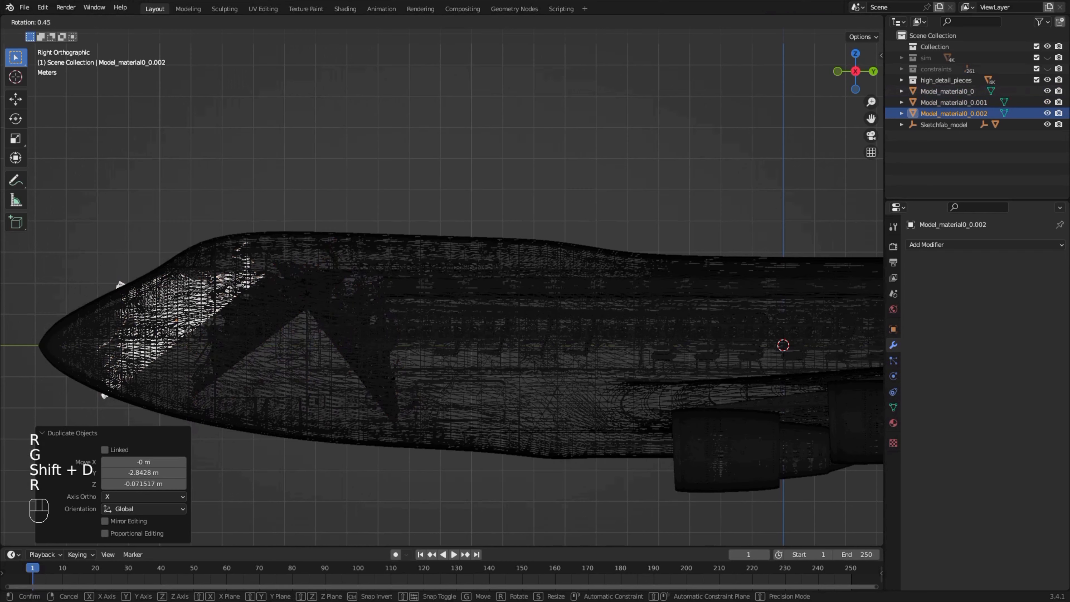
click(322, 358)
key(g)
click(348, 373)
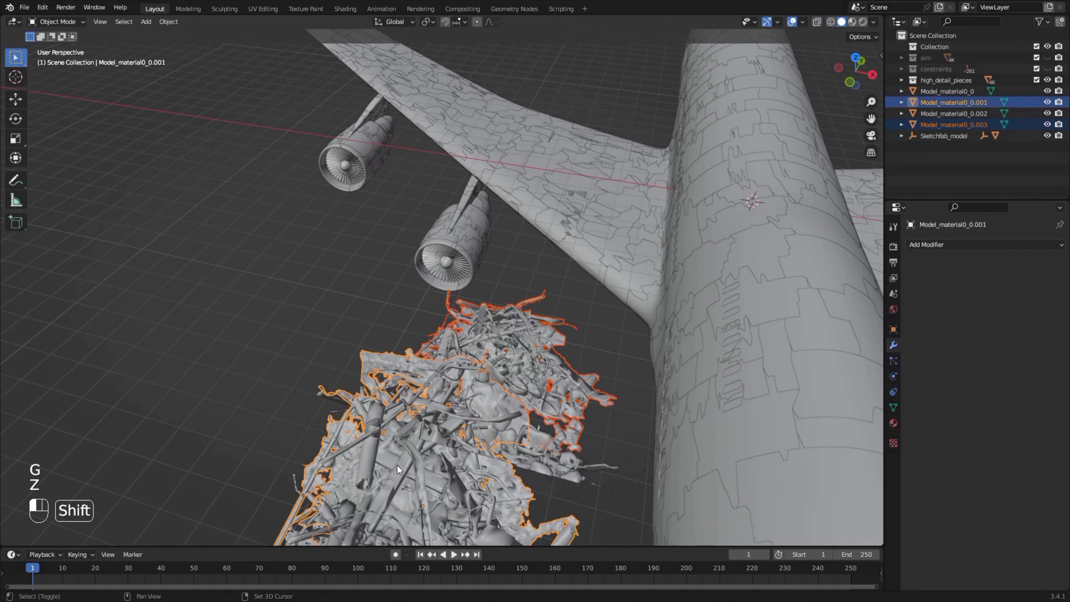
Select the debris piles beside the plane and move them along the X axis into the fuselage
shift+click(398, 465)
scroll(415, 439, down, 2)
shift+click(429, 417)
shift+click(444, 348)
key(g)
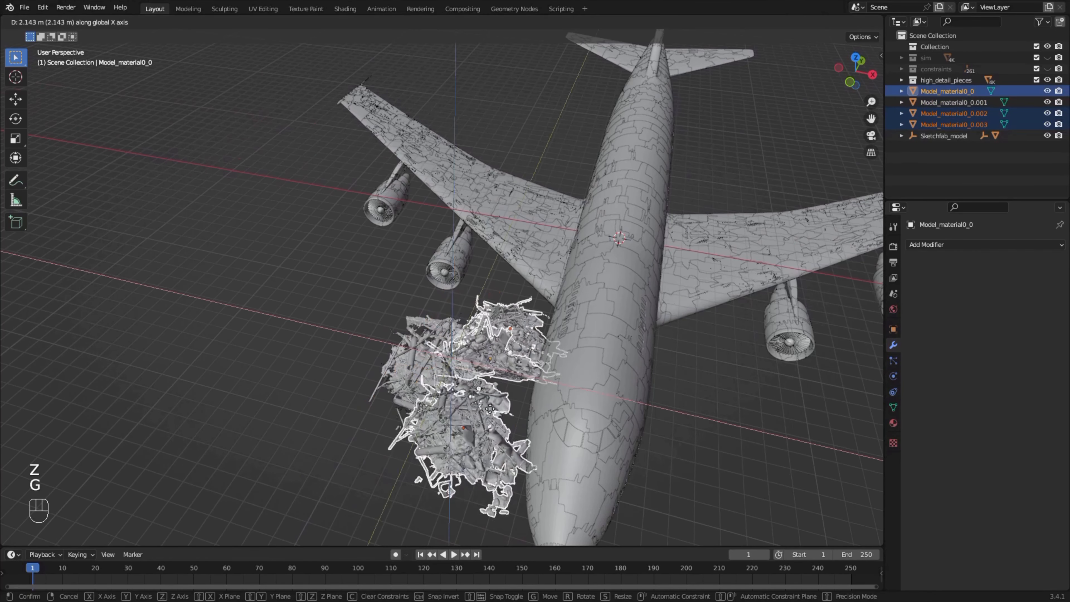
right_click(452, 372)
shift+click(428, 345)
shift+click(431, 354)
middle_drag(432, 355, 337, 387)
key(g)
key(x)
right_click(514, 346)
scroll(479, 338, up, 2)
shift+click(376, 383)
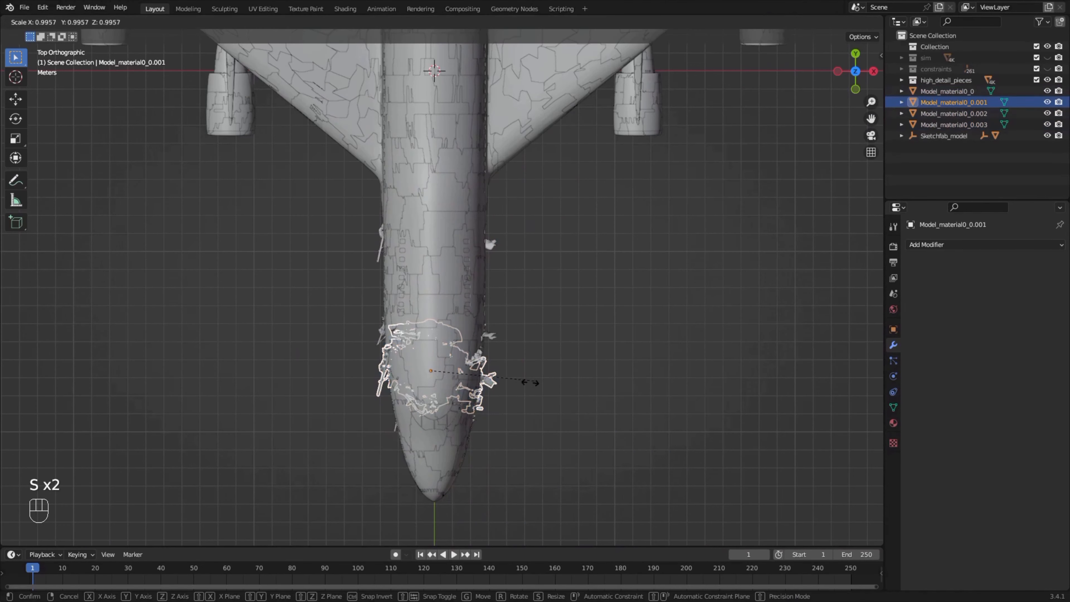
Scale the debris piles sticking out of the fuselage to fit, with Model_material0_0 at 0.916, and save the file
click(489, 337)
key(s)
click(495, 333)
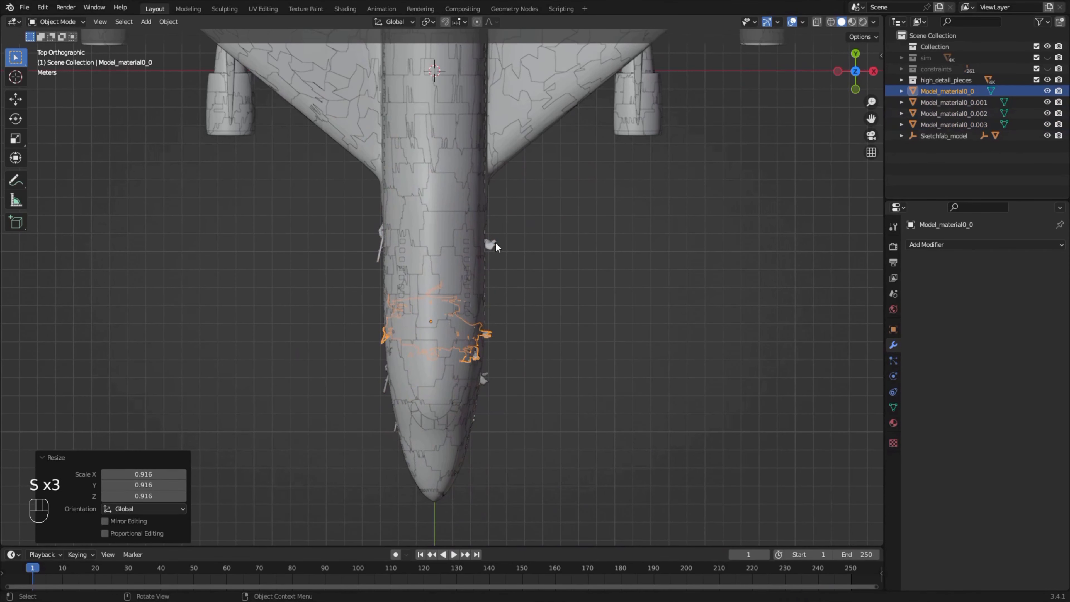
click(490, 243)
key(s)
click(492, 243)
key(ctrl+s)
Duplicate a debris pile about 5.83 m back and 1.73 m up, then rotate and fit it in the fuselage near the wing
key(KP_1)
key(KP_3)
key(z)
shift+middle_drag(312, 333, 241, 342)
scroll(337, 331, down, 4)
key(shift+d)
click(457, 306)
scroll(504, 363, up, 3)
scroll(507, 373, up, 2)
key(z)
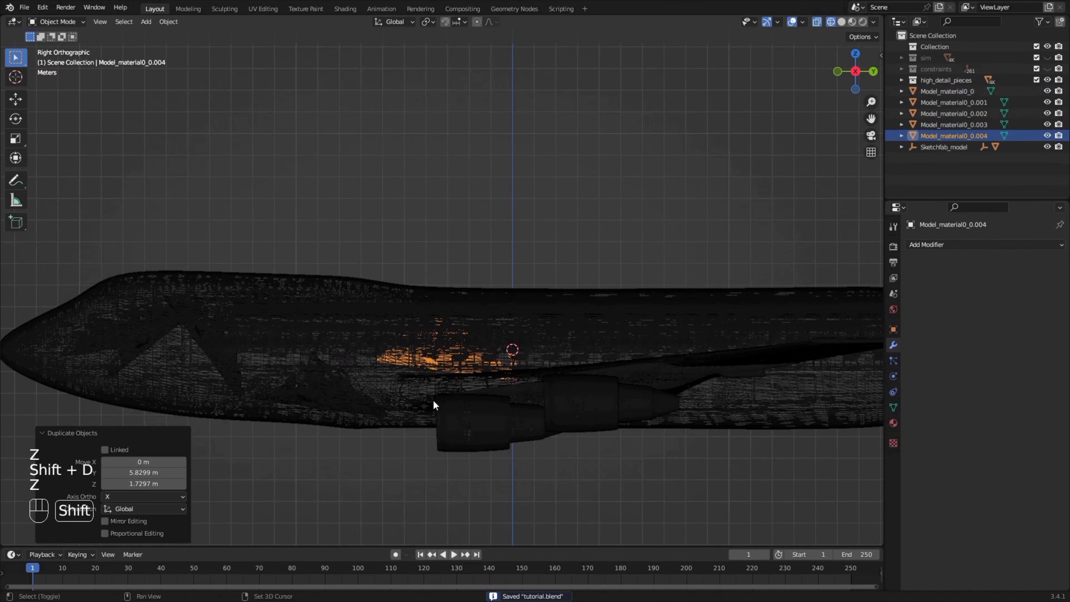
shift+middle_drag(433, 400, 376, 388)
scroll(376, 388, up, 1)
key(r)
click(488, 368)
key(g)
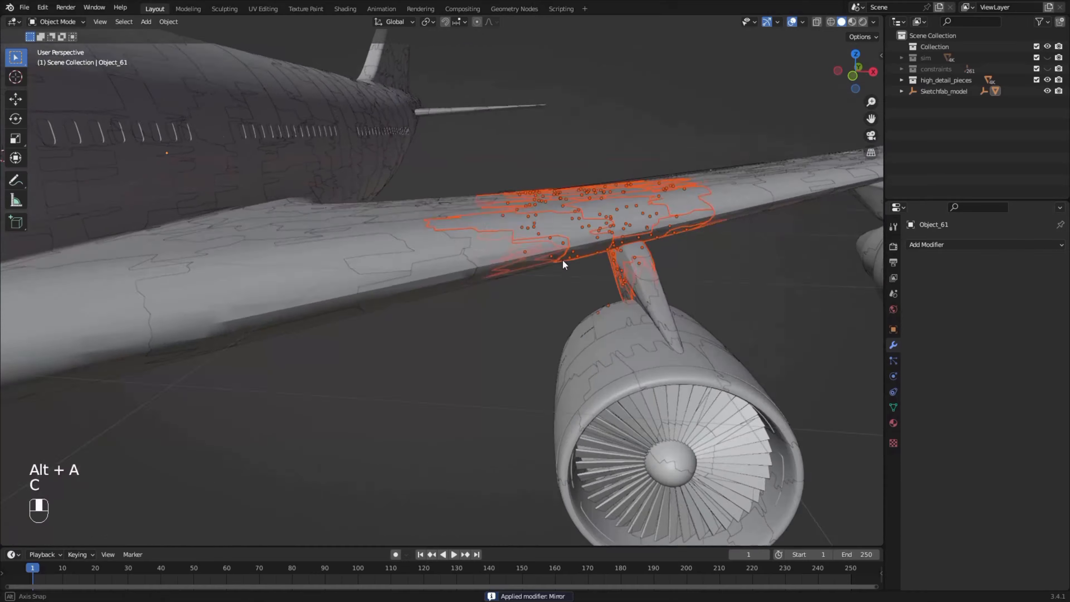
Pull the selected wing pieces away to inspect the debris inside in Material Preview, then undo the move
key(g)
click(659, 340)
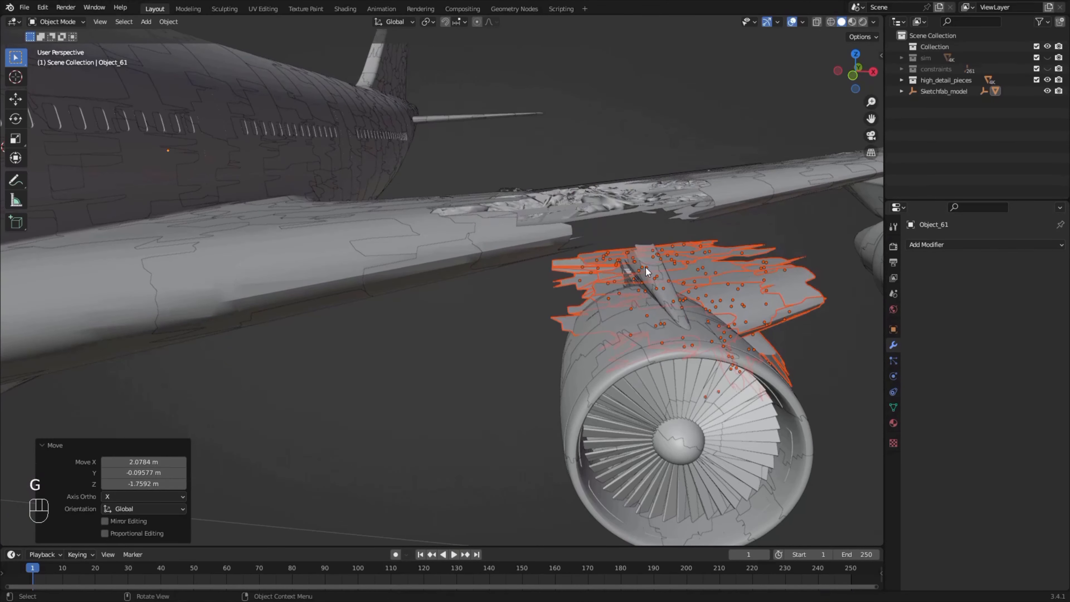
key(z)
mouse_move(645, 334)
middle_down()
mouse_move(574, 373)
mouse_move(645, 322)
mouse_move(570, 315)
middle_up()
scroll(645, 321, up, 3)
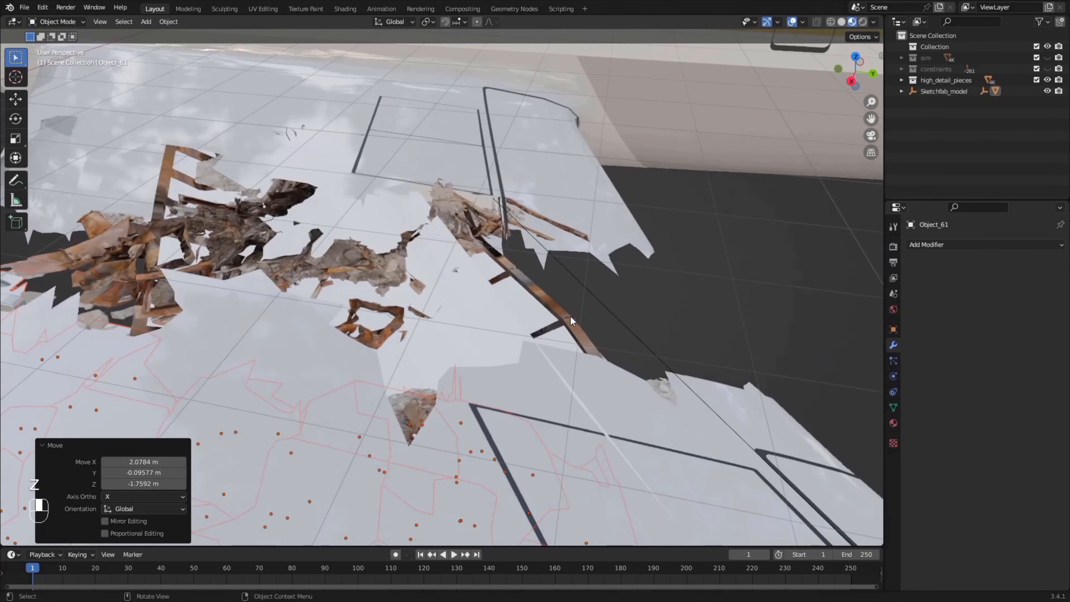
scroll(474, 296, down, 5)
mouse_move(479, 296)
middle_down()
mouse_move(554, 320)
mouse_move(583, 269)
mouse_move(769, 251)
mouse_move(677, 265)
middle_up()
key(ctrl+z)
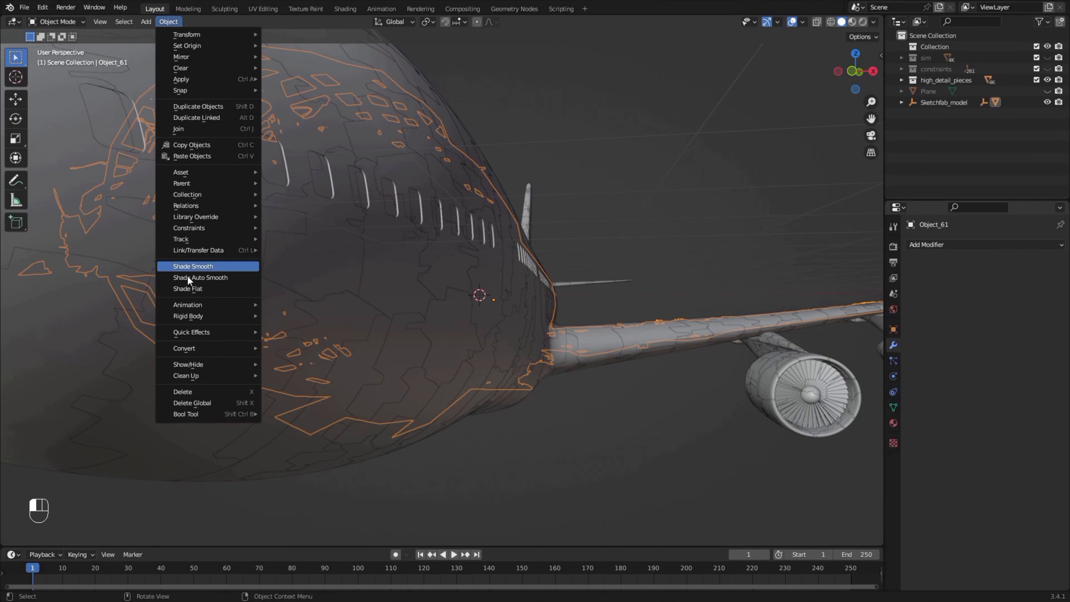
Apply the Explode quick effect to the interior object with a higher particle count and separate its mesh into individual pieces
mouse_move(255, 332)
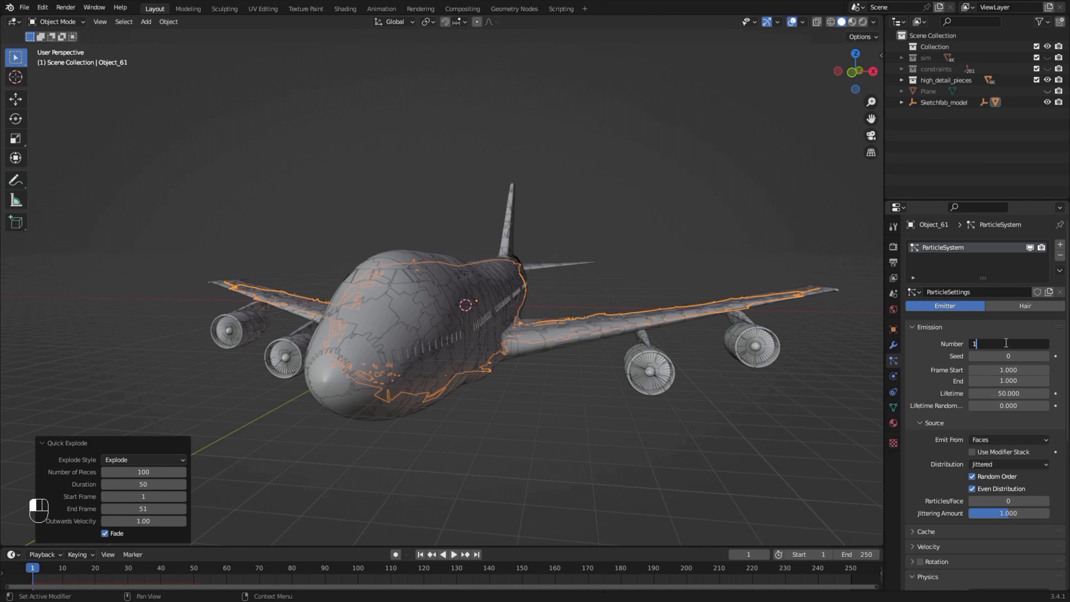
text(0)
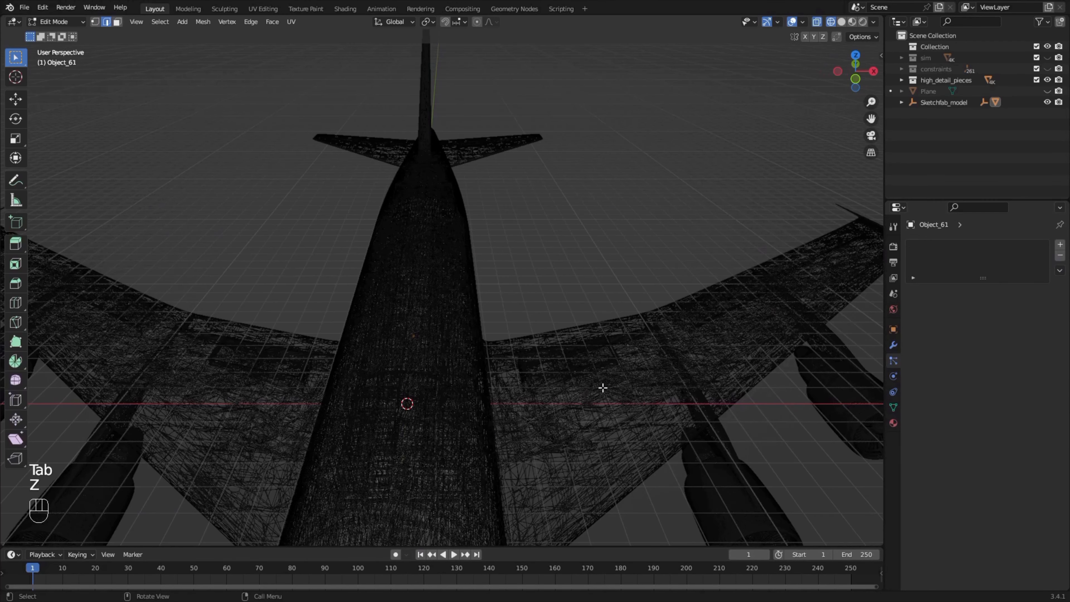
middle_drag(558, 295, 560, 314)
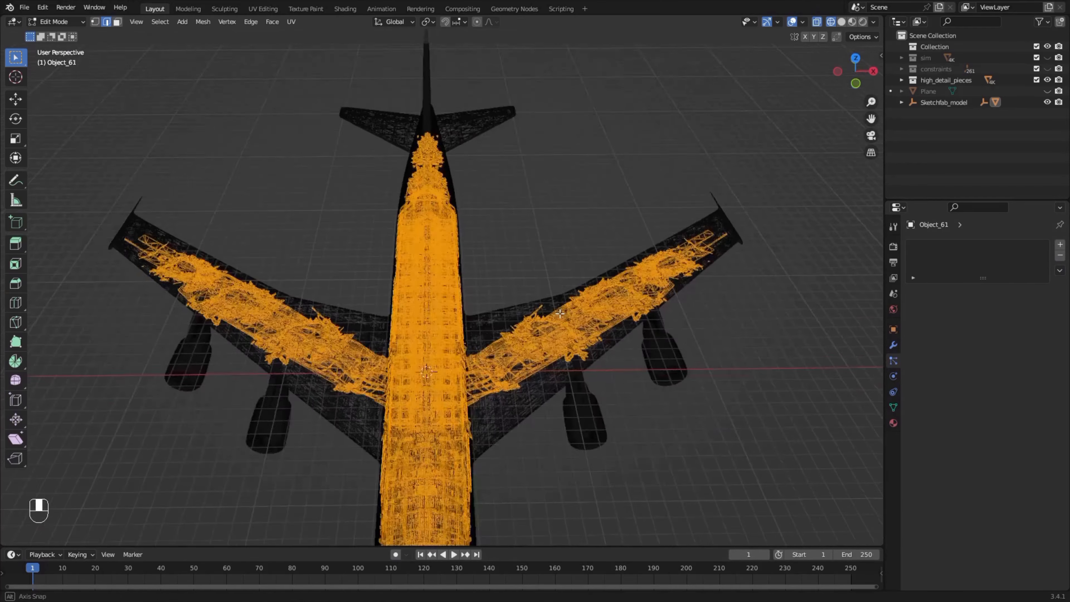
scroll(560, 314, up, 2)
key(p)
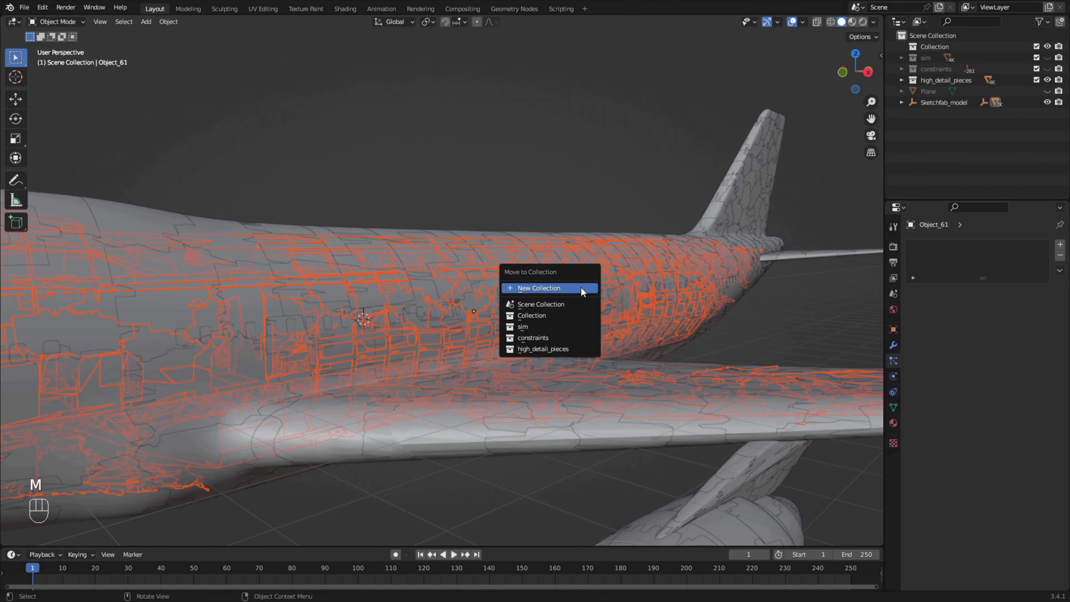
Move the separated pieces into a new collection named "interior detail" and set their origins
click(581, 288)
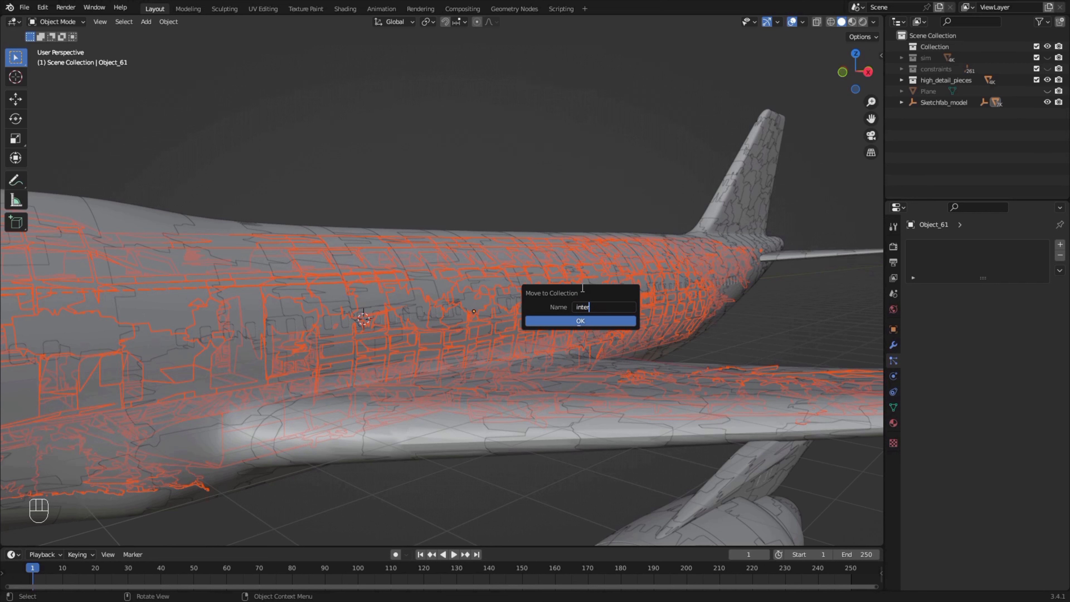
text(interior detail)
key(Return)
click(165, 22)
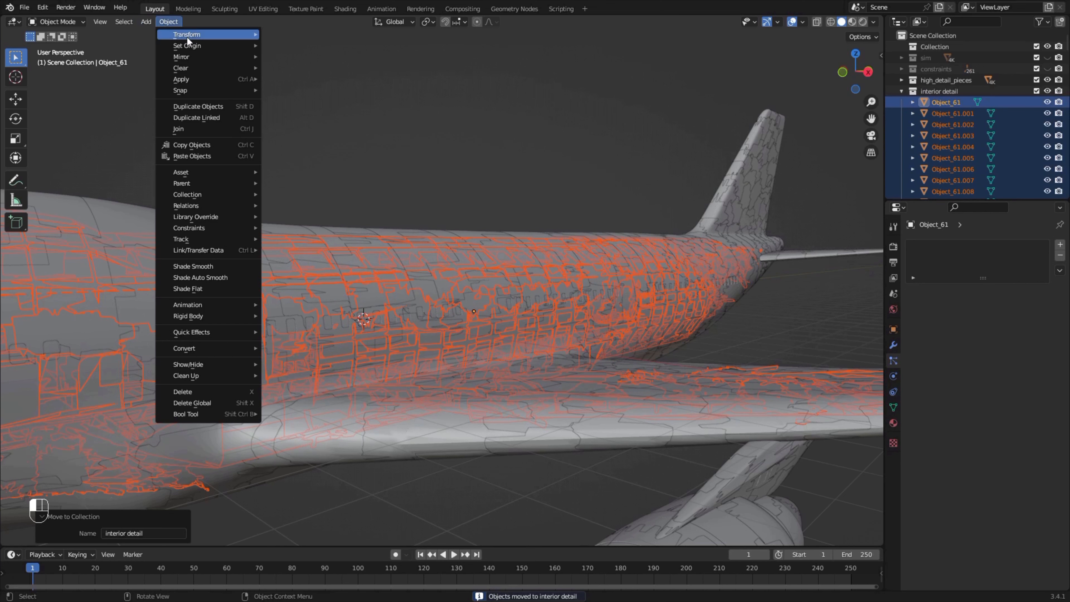
mouse_move(201, 47)
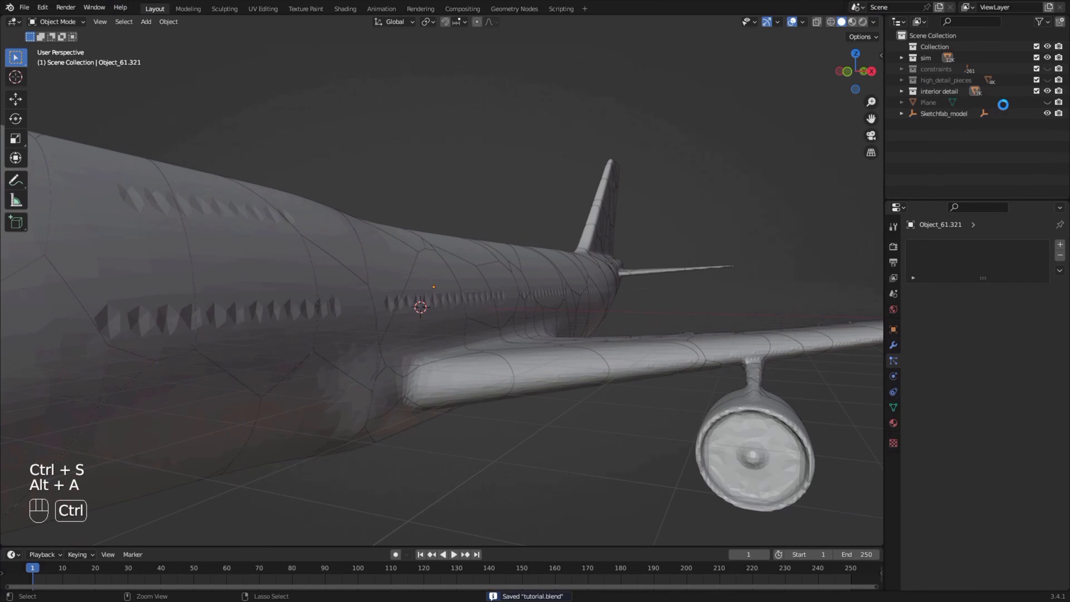
Hide the sim collection and save the file
key(ctrl+s)
click(1048, 58)
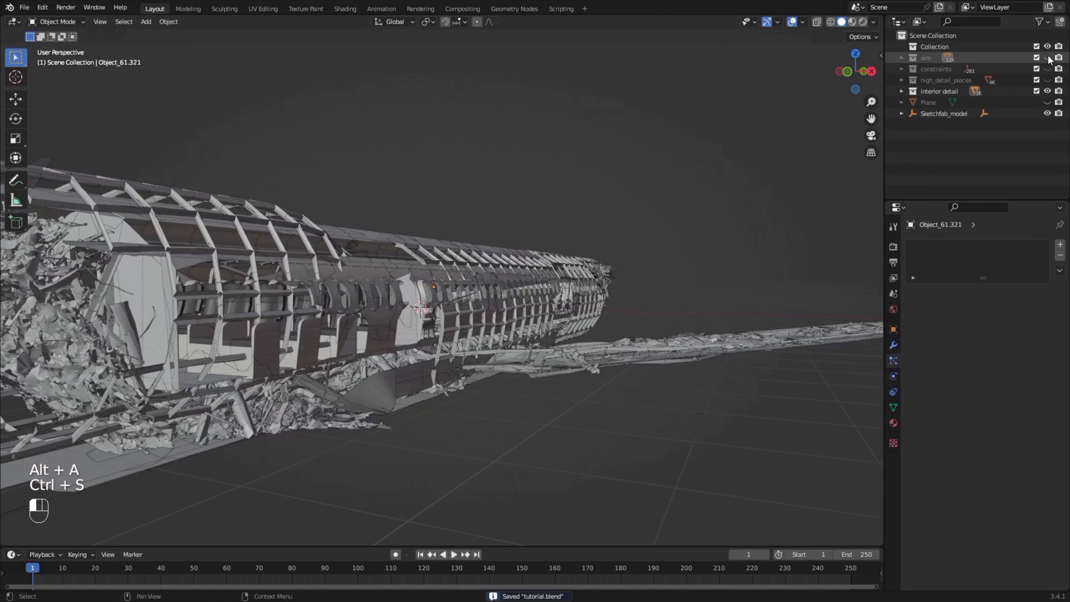
scroll(468, 352, down, 2)
key(ctrl+s)
Play the simulation with the interior detail pieces shown and check how they move
middle_drag(478, 351, 407, 372)
key(space)
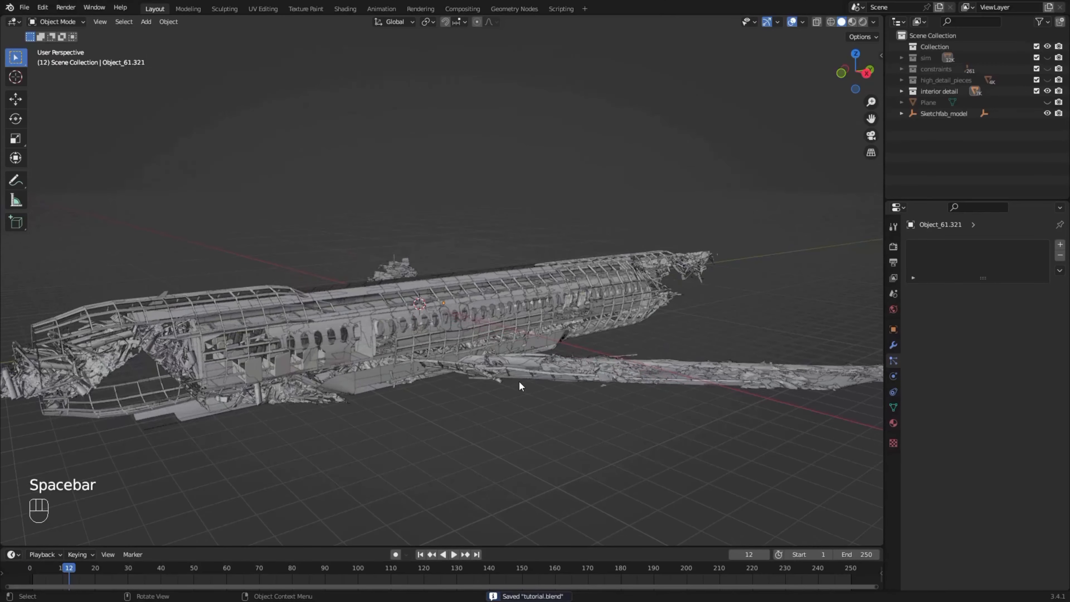
middle_drag(520, 381, 464, 405)
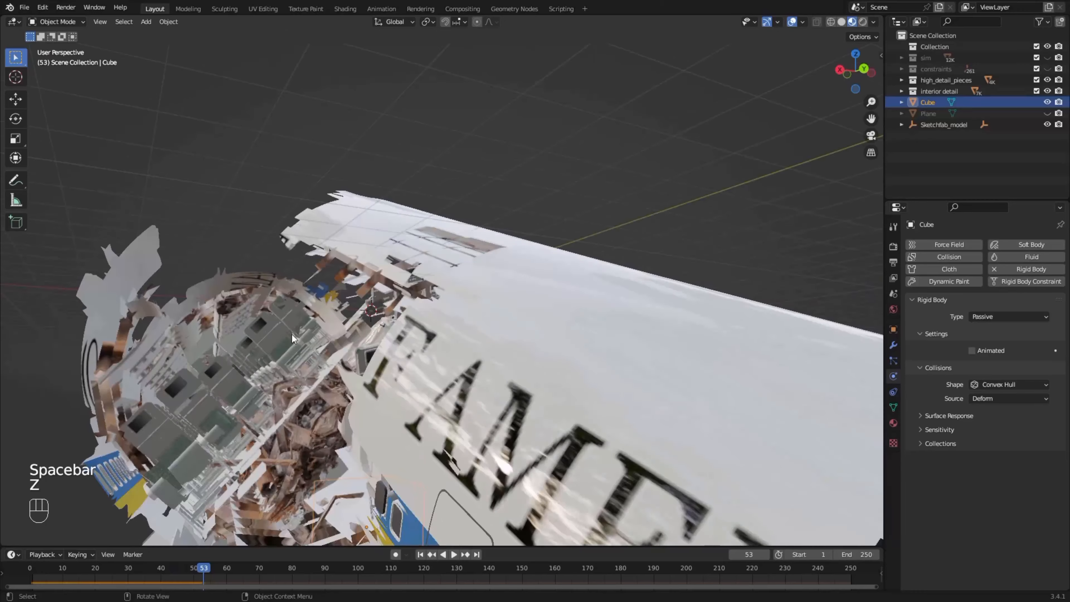
Examine the broken fuselage, seats and wing debris at frame 53 in Material Preview, and save the file at frame 1
middle_drag(292, 335, 439, 361)
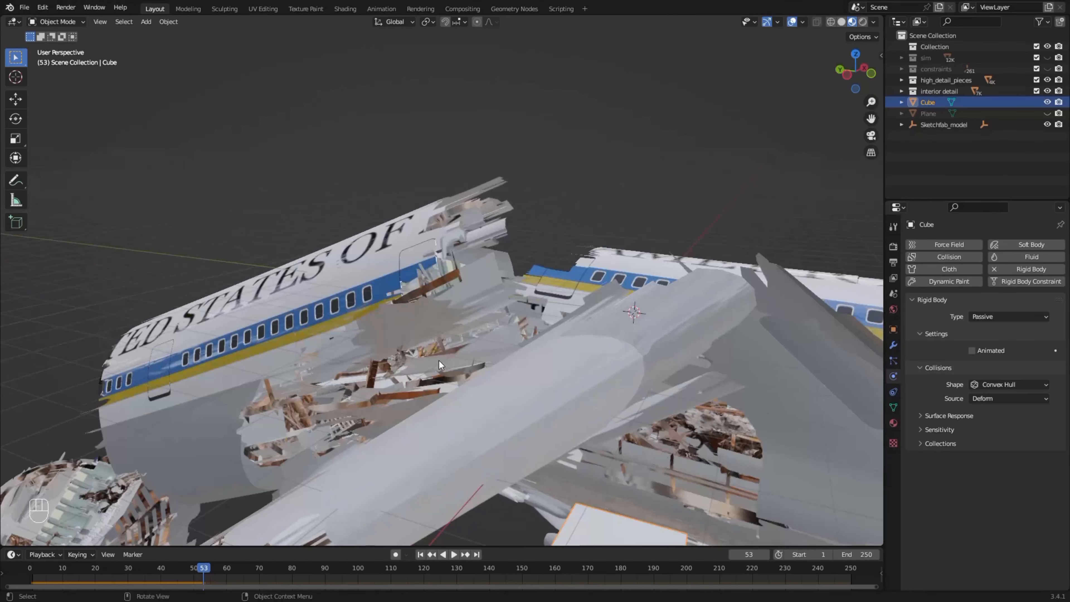
middle_drag(351, 368, 425, 554)
key(ctrl+s)
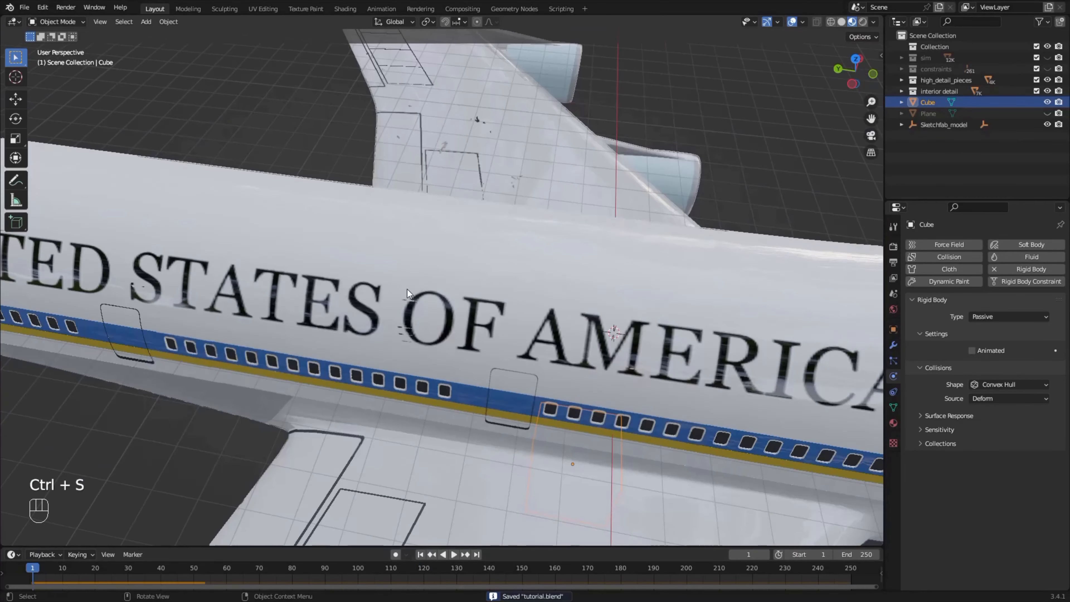
scroll(407, 290, down, 4)
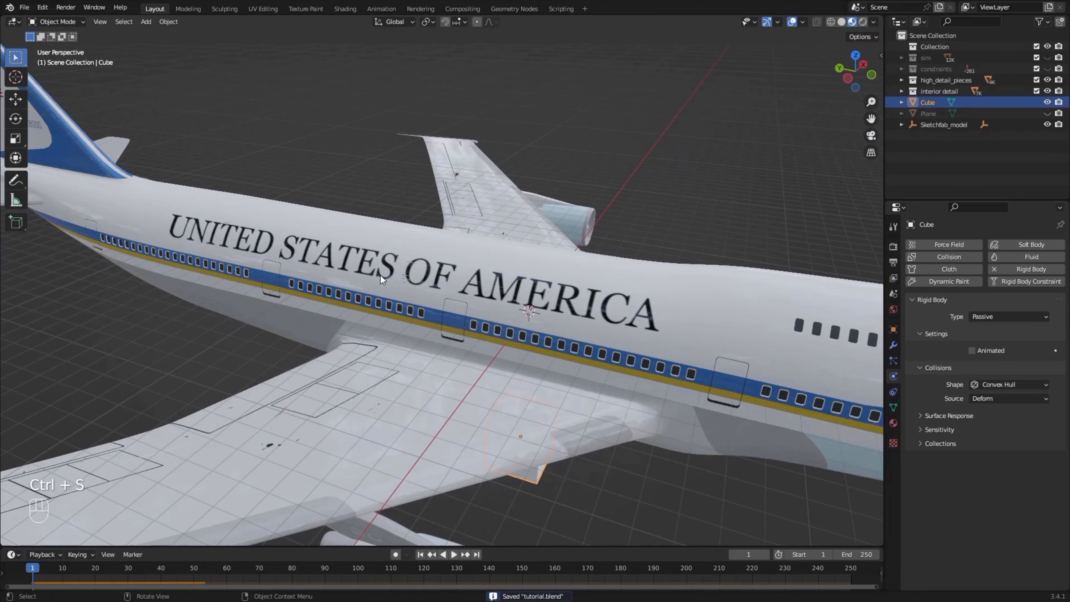
middle_drag(413, 281, 394, 321)
scroll(387, 348, down, 5)
shift+middle_drag(394, 322, 424, 583)
scroll(405, 340, up, 4)
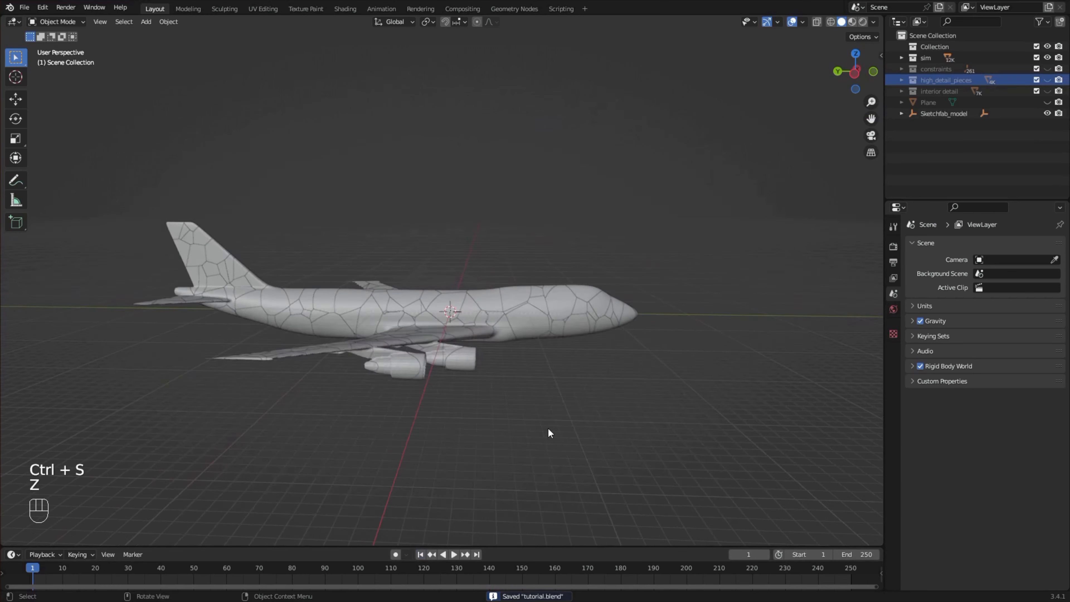
scroll(548, 427, down, 3)
middle_drag(692, 281, 241, 195)
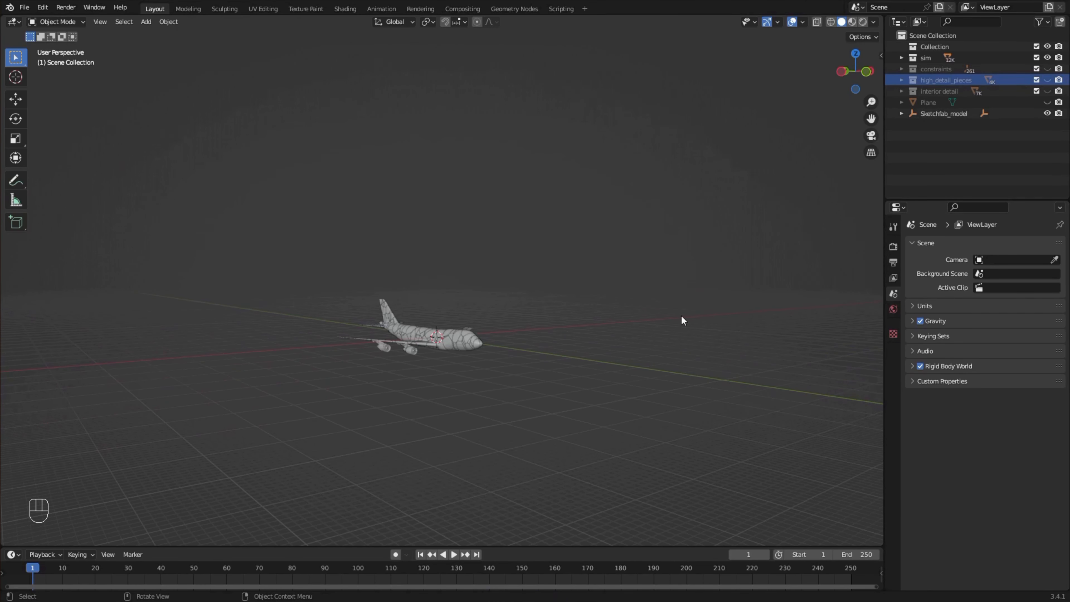
middle_drag(463, 364, 433, 420)
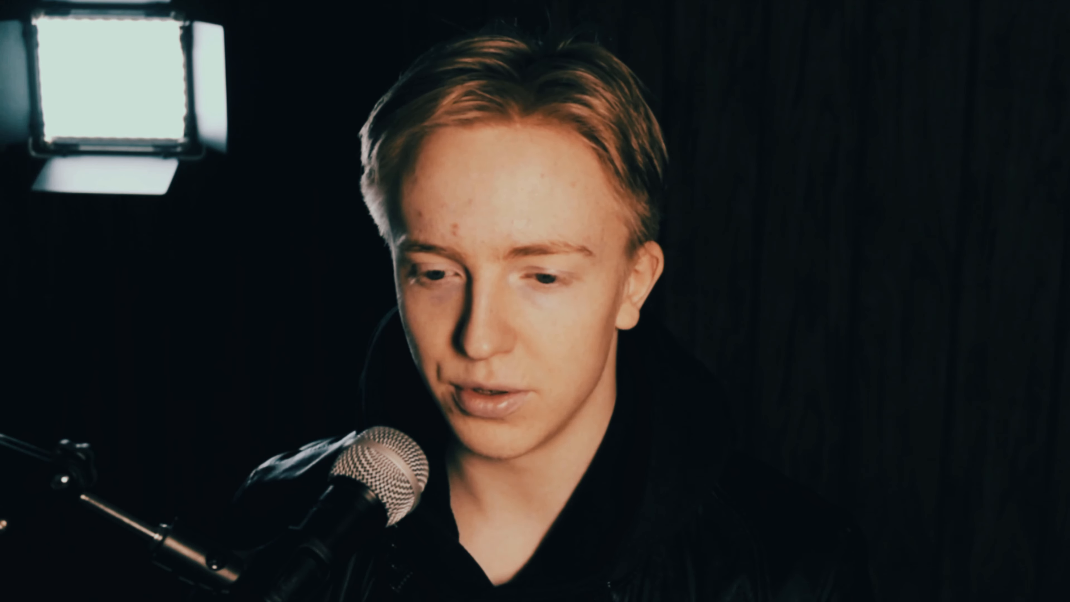
Save the file, add a Plain Axes empty, lower it about 6.2 m beneath the fuselage and scale it up
key(ctrl+s)
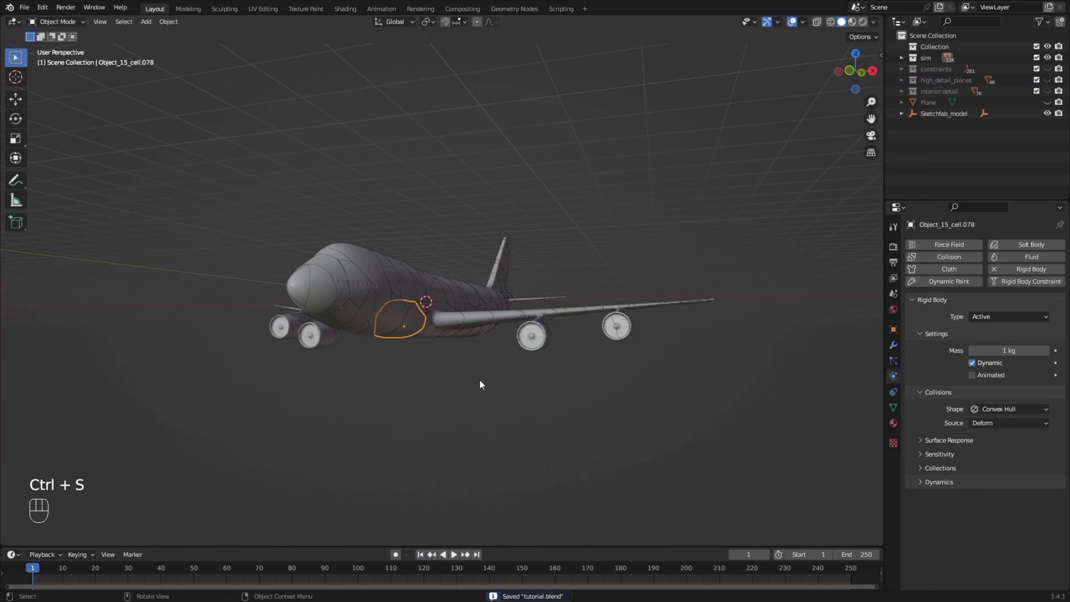
key(shift+a)
mouse_move(447, 485)
click(506, 484)
key(g)
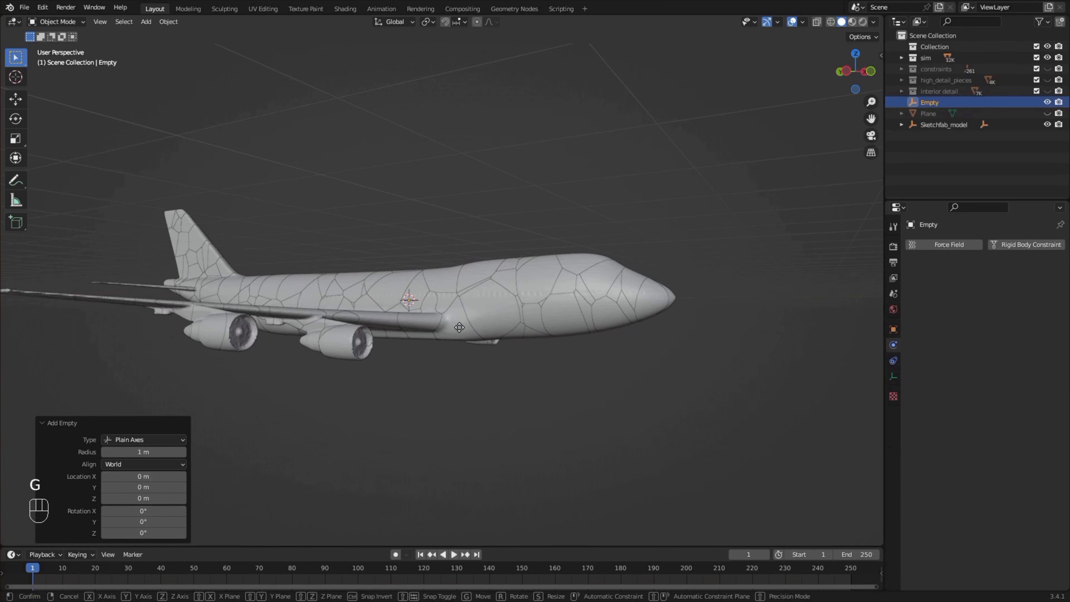
key(z)
click(370, 359)
key(s)
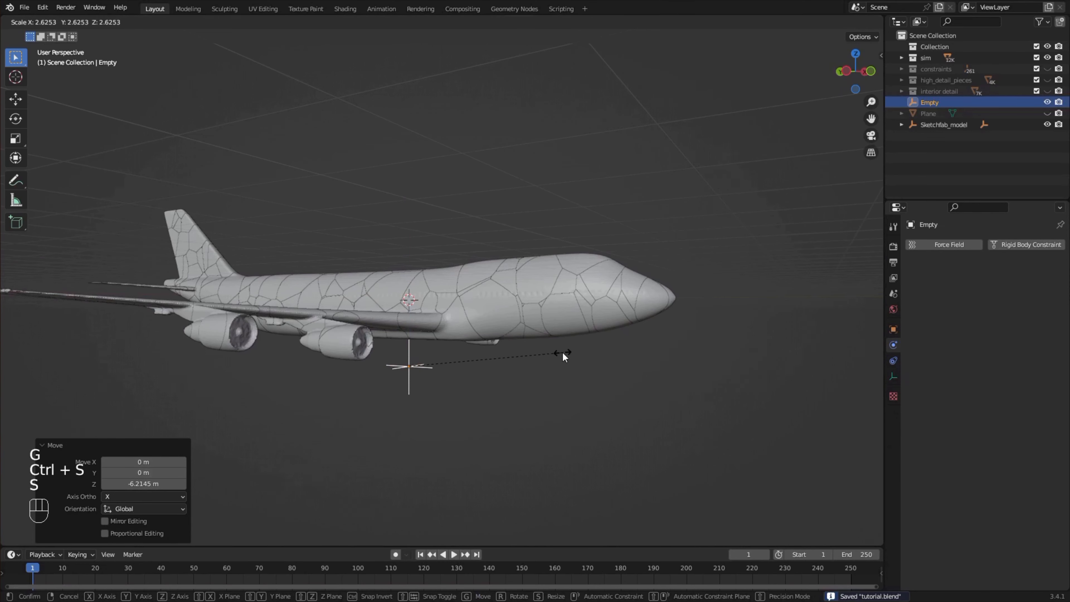
click(538, 366)
ctrl+middle_drag(538, 366, 479, 399)
key(g)
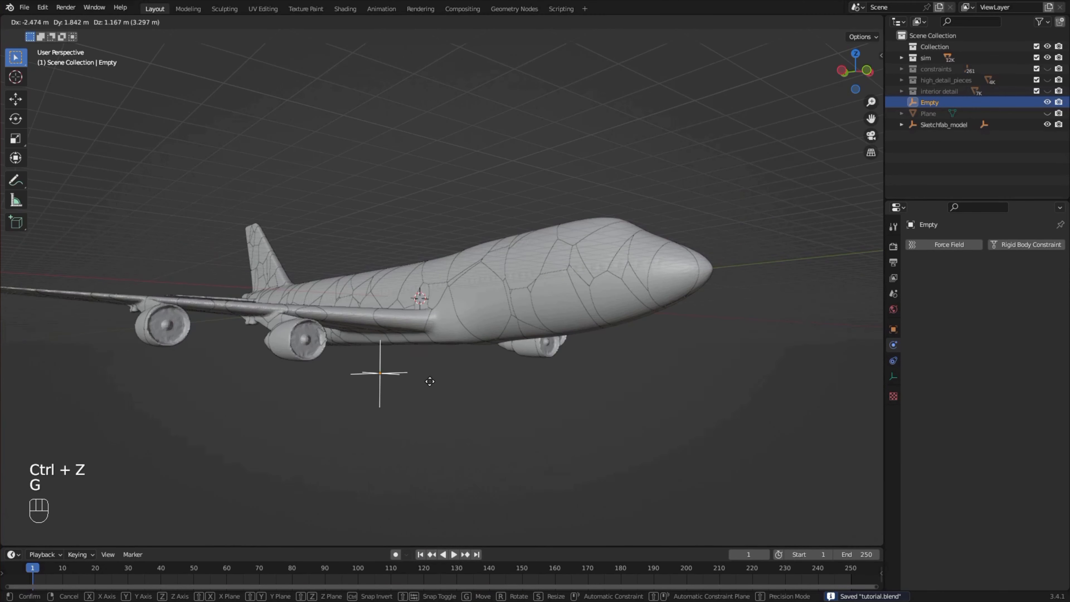
right_click(430, 381)
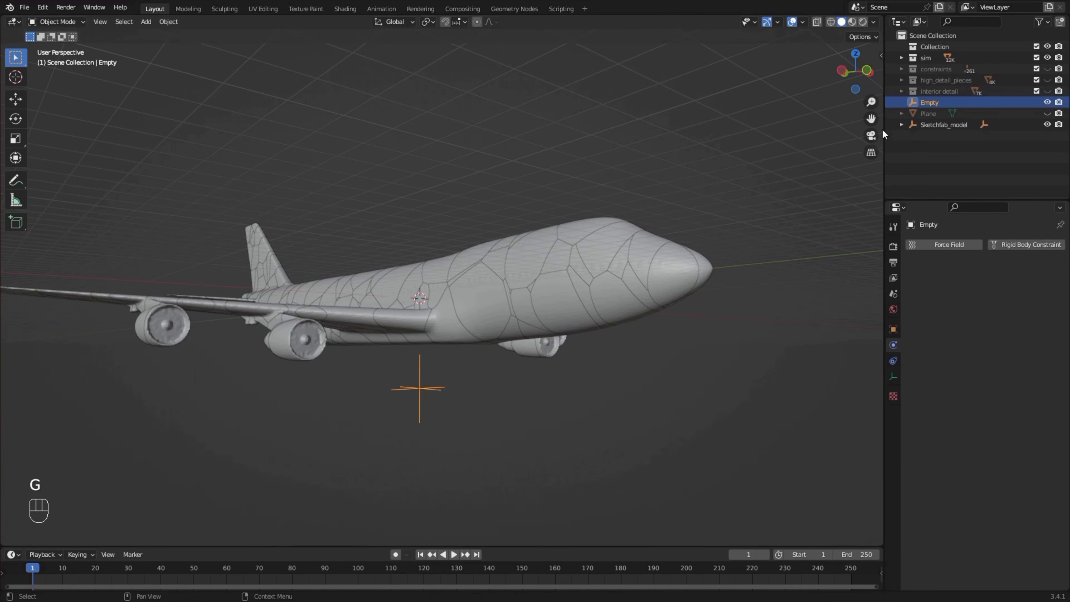
Parent all pieces in the sim collection to the empty
click(927, 58)
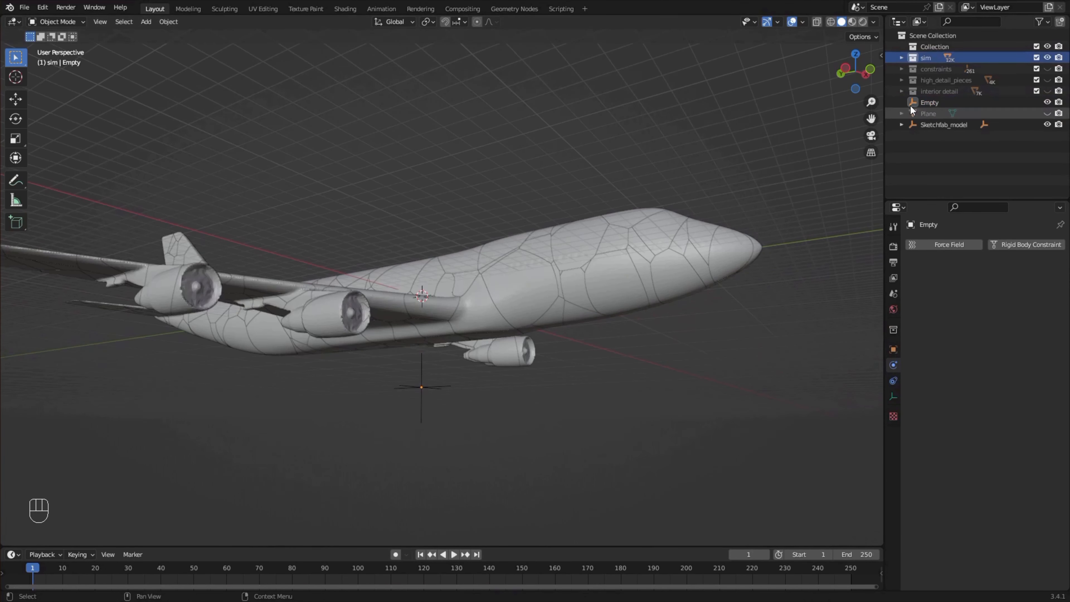
right_click(929, 61)
click(832, 150)
scroll(399, 311, up, 2)
shift+click(427, 434)
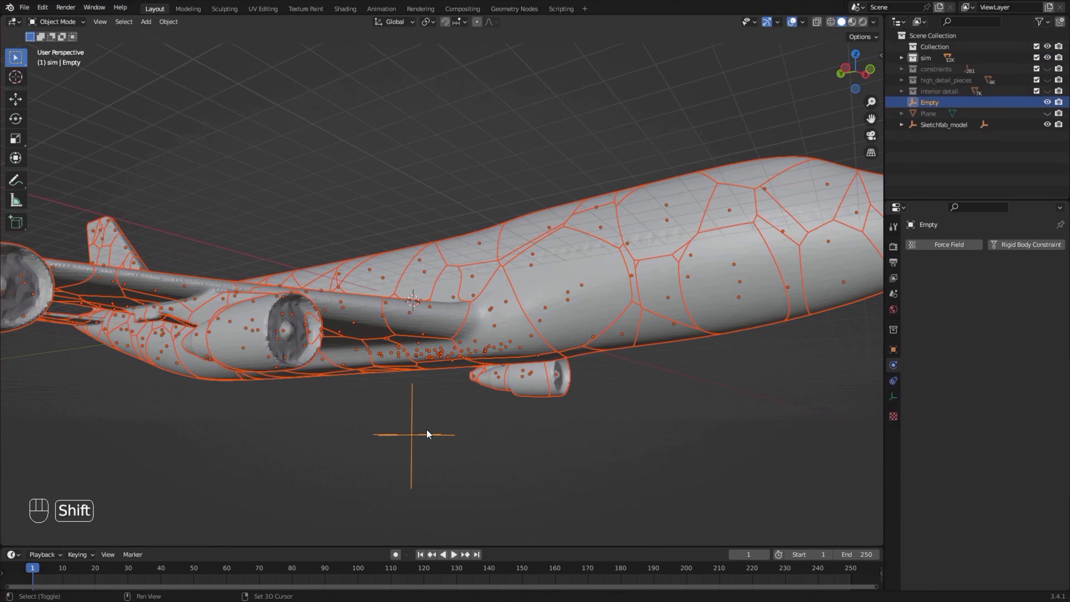
key(ctrl+p)
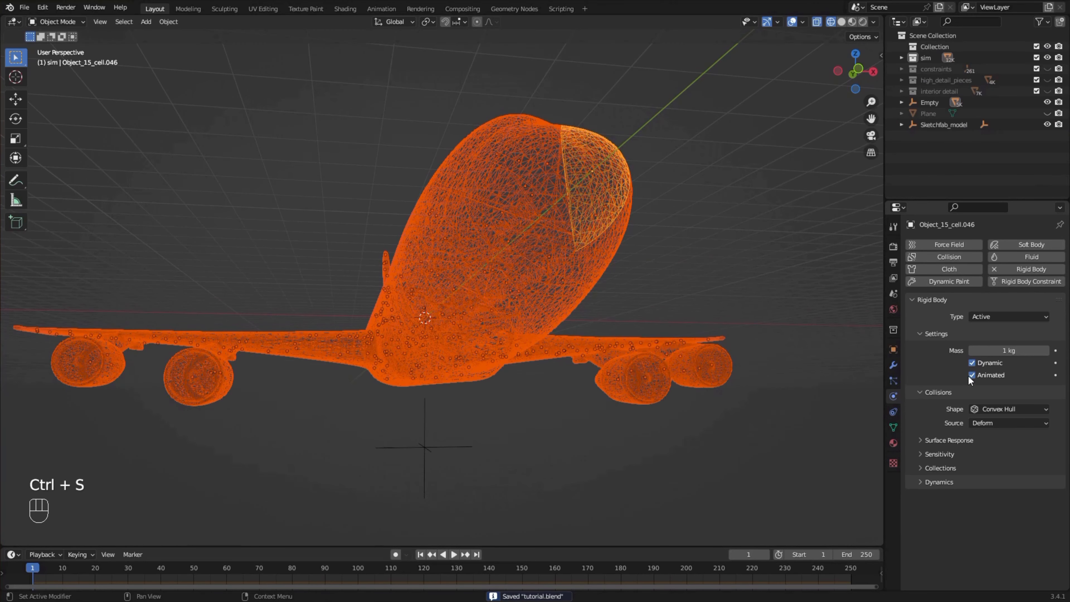
Keyframe the active piece's rigid body Animated option on at frame 1 and off at frame 2
right_click(969, 374)
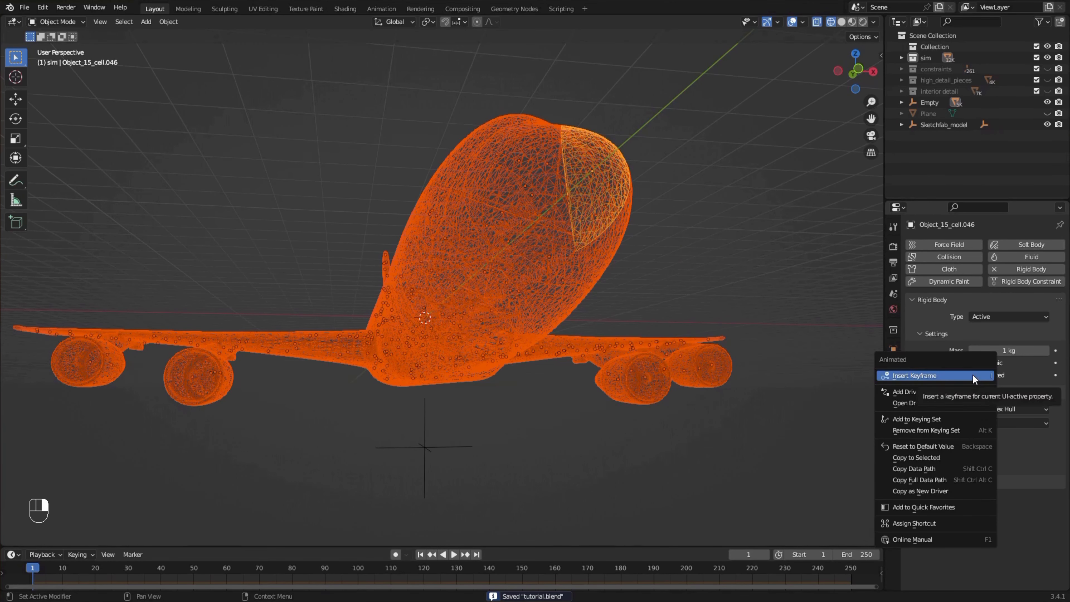
key(Return)
key(Right)
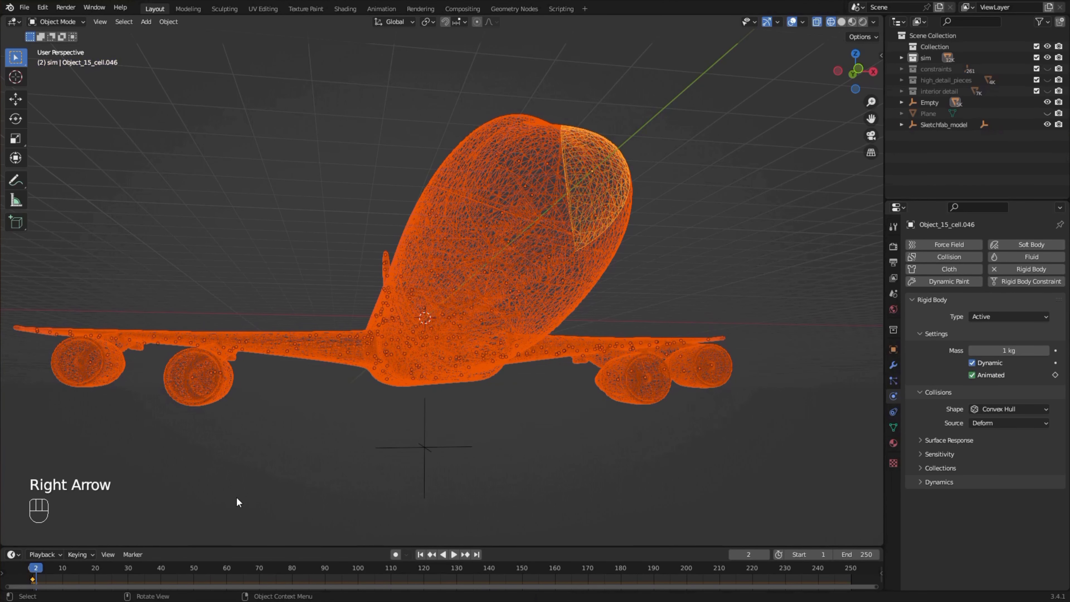
click(976, 375)
right_click(974, 375)
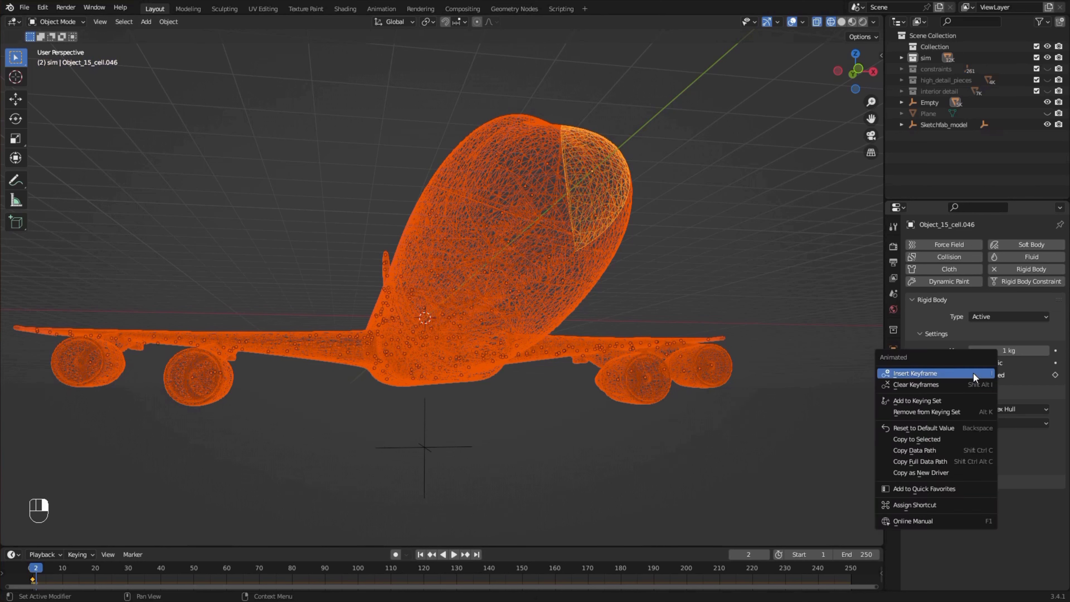
key(Return)
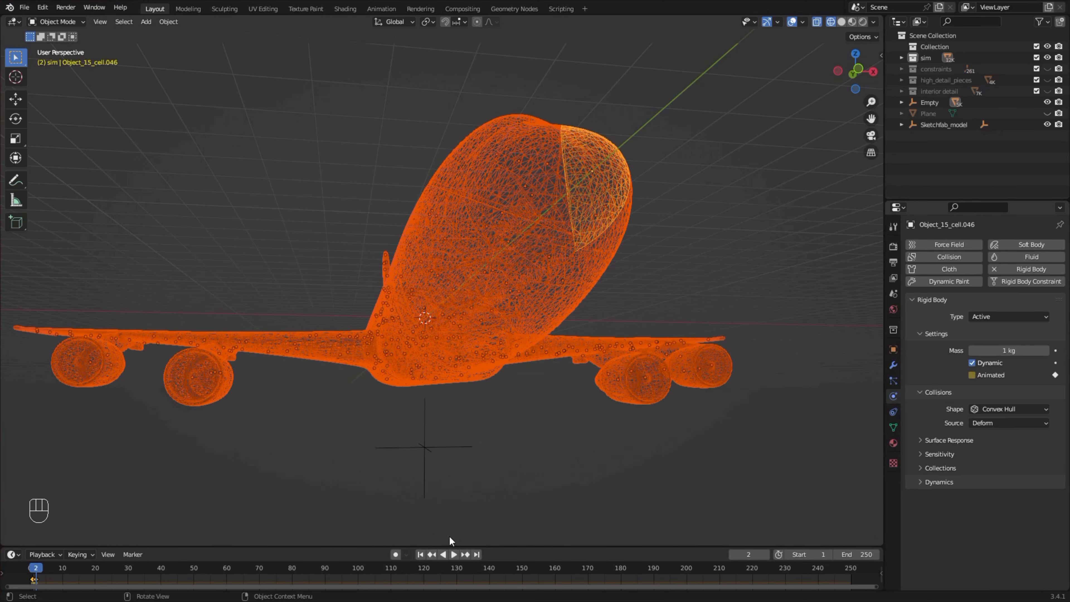
Link the active piece's animation data to all selected sim pieces, switch to Solid shading and save the file
key(ctrl+l)
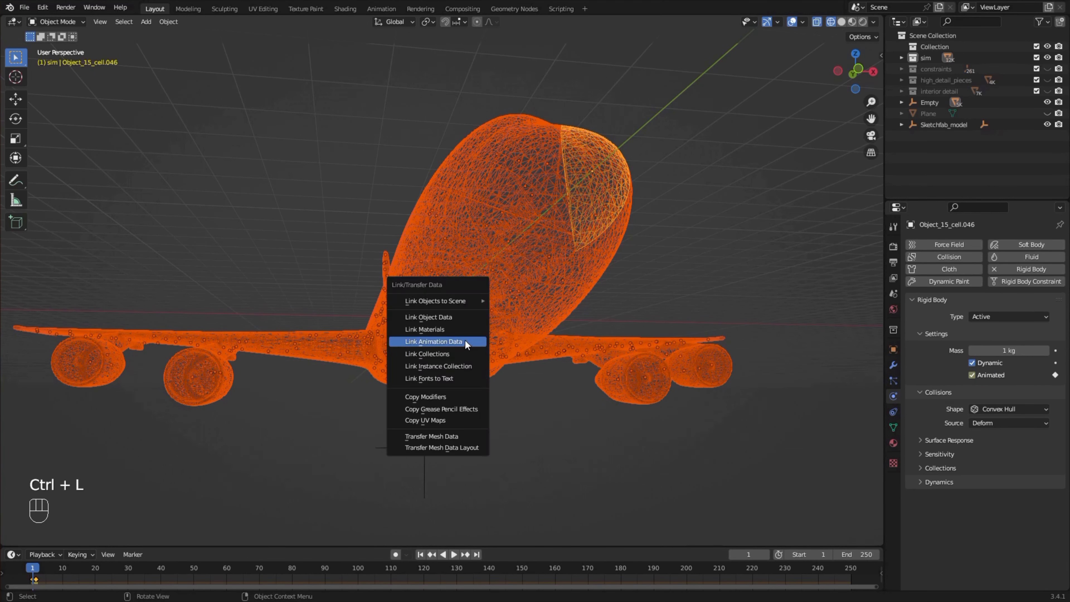
click(428, 342)
click(496, 282)
middle_drag(516, 278, 465, 320)
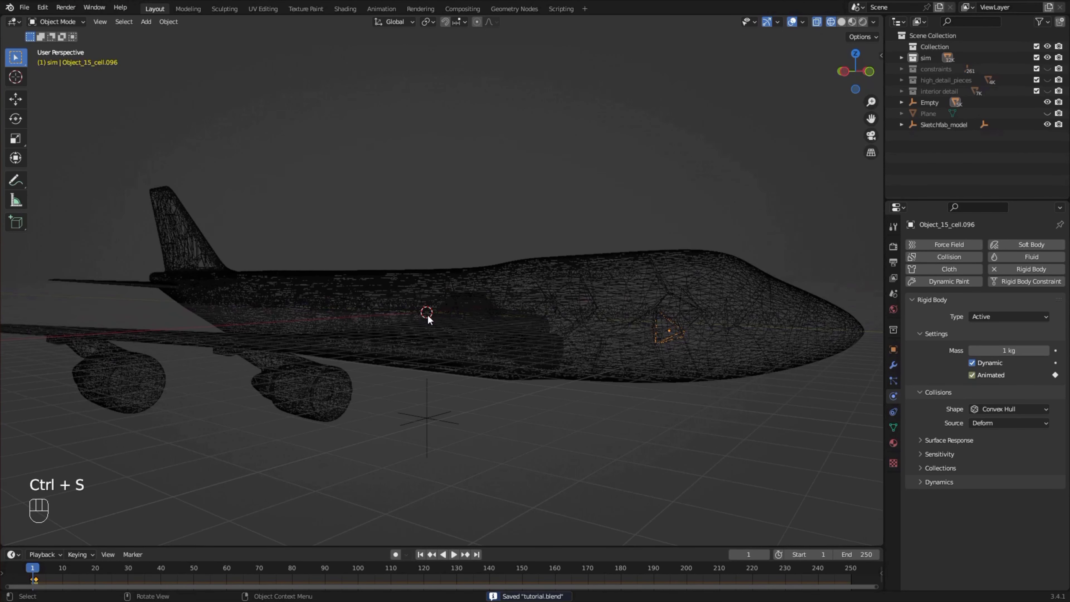
key(z)
click(417, 326)
key(ctrl+s)
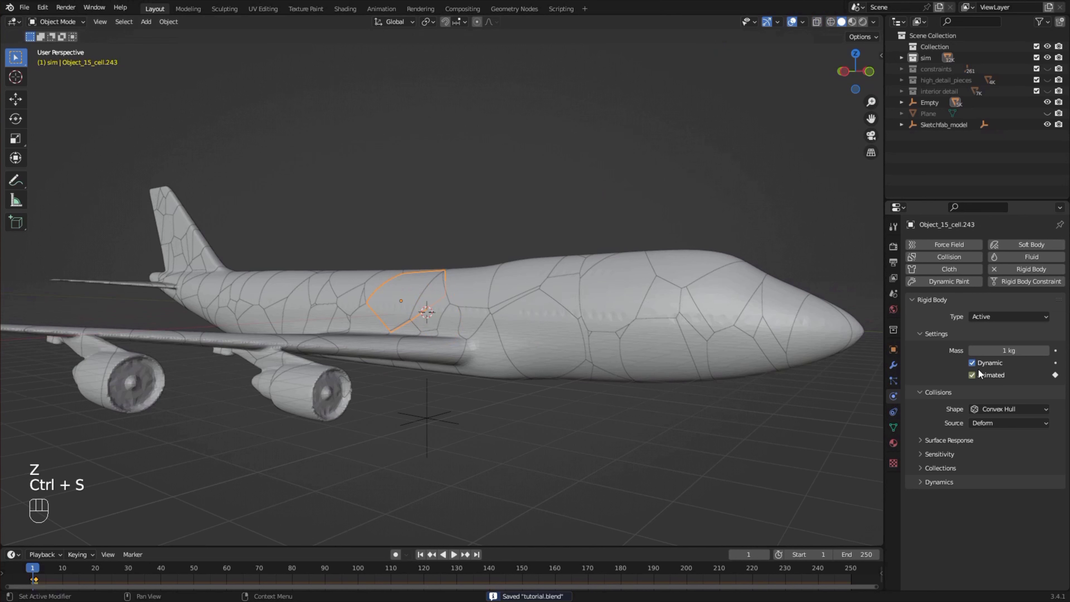
Shift the two Animated keyframes to about frames 40 and 41, and select a rear fuselage piece to check its keyframes
drag(34, 580, 185, 579)
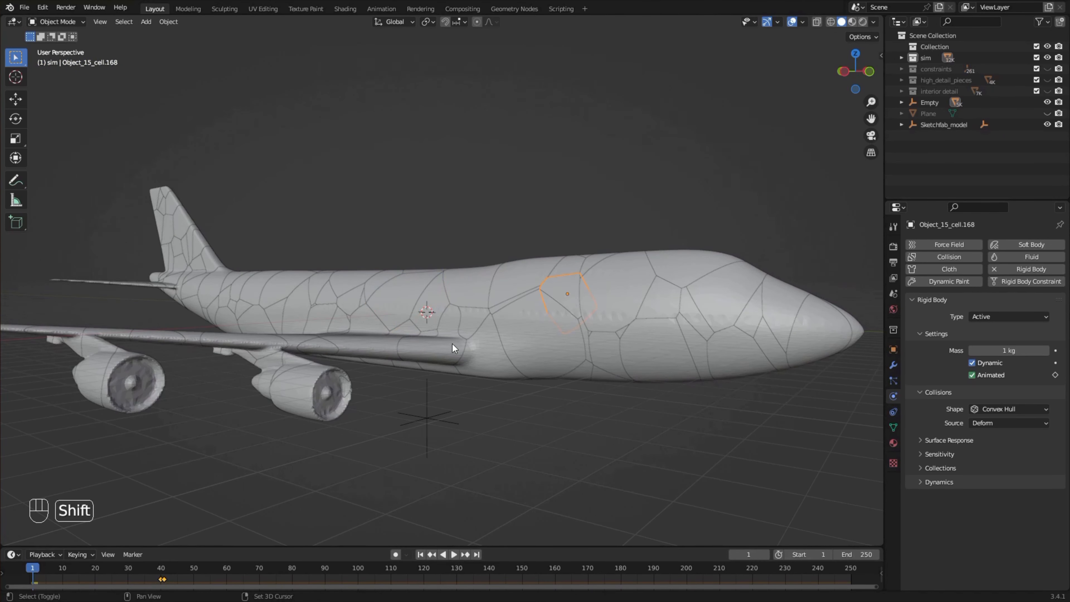
shift+middle_drag(453, 344, 441, 341)
scroll(442, 341, up, 2)
click(204, 292)
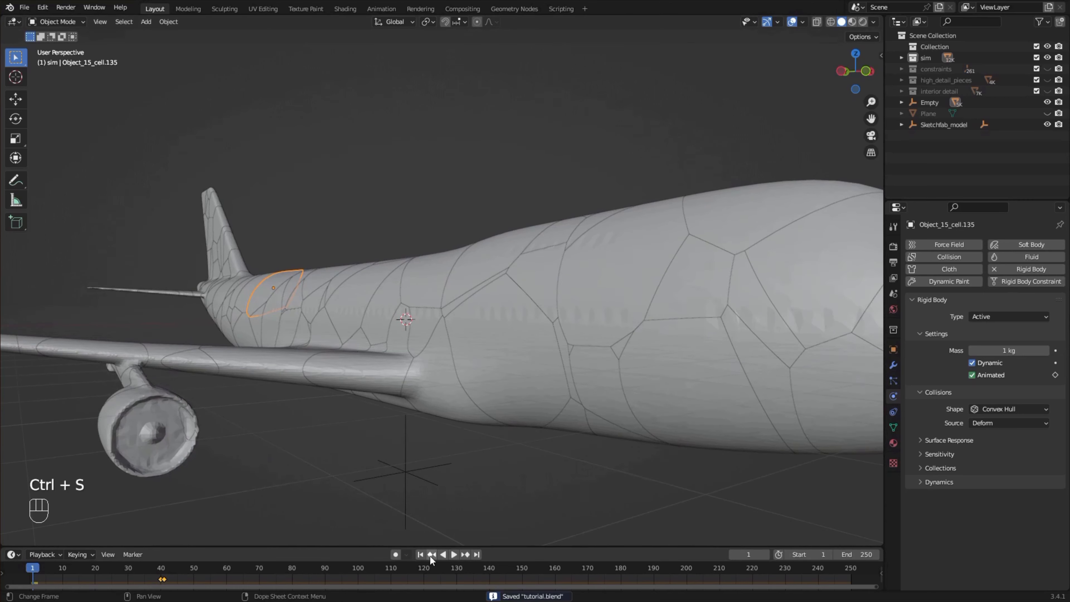
Play the simulation past frame 60 to check how the parented plane behaves around the Animated keyframes, and save the file
scroll(427, 430, down, 5)
key(space)
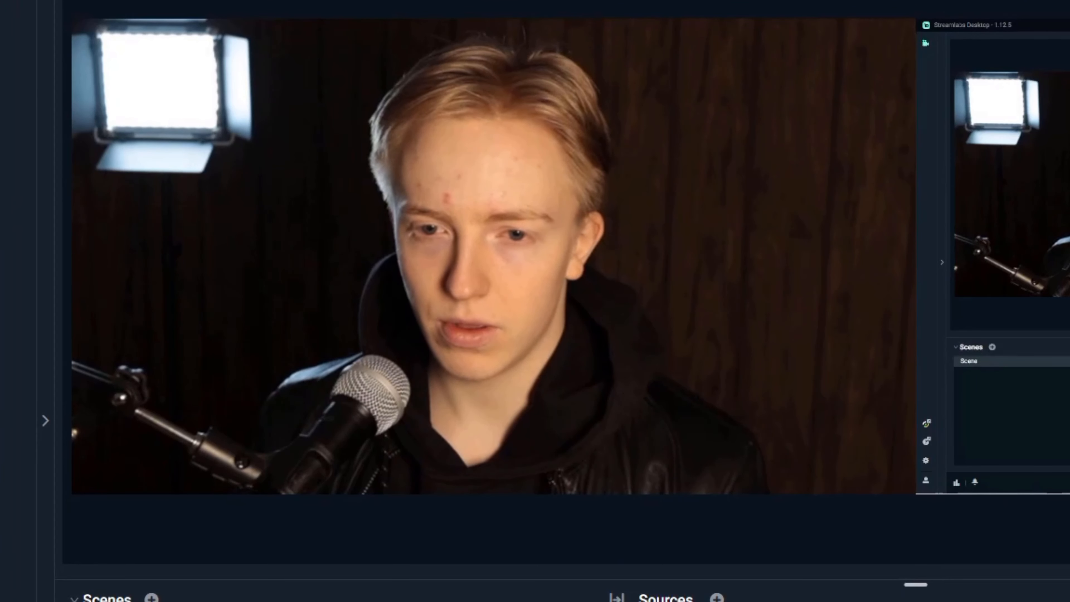
key(super)
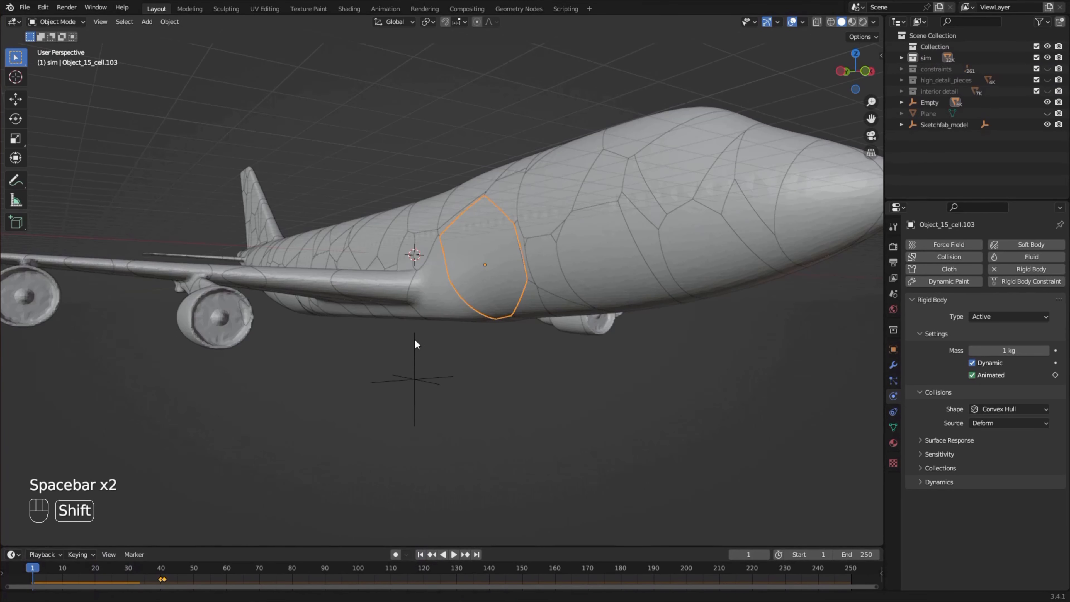
key(space)
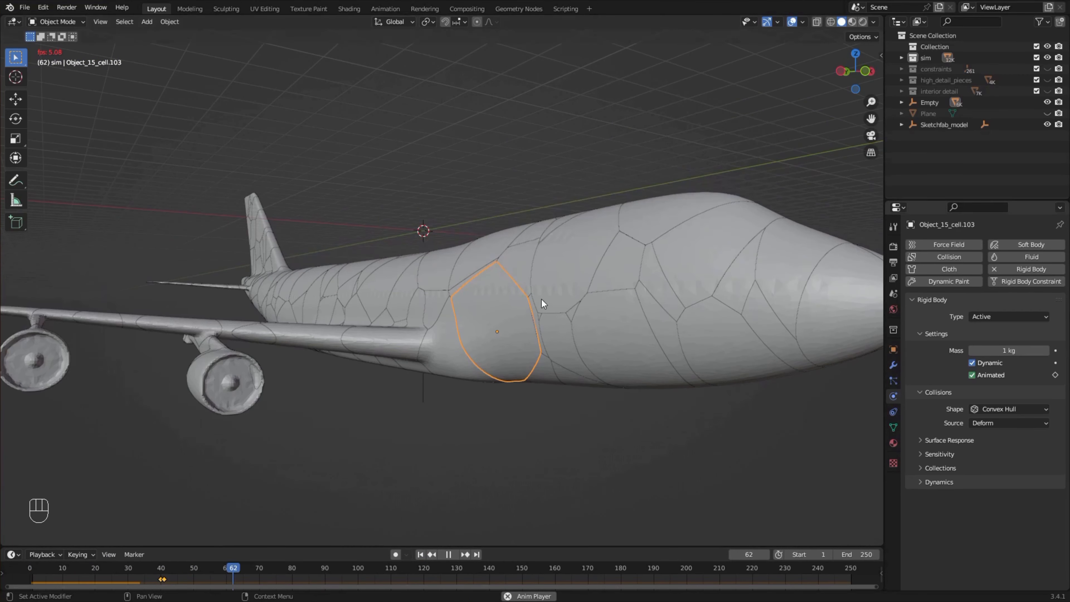
key(space)
key(ctrl+s)
key(ctrl+s)
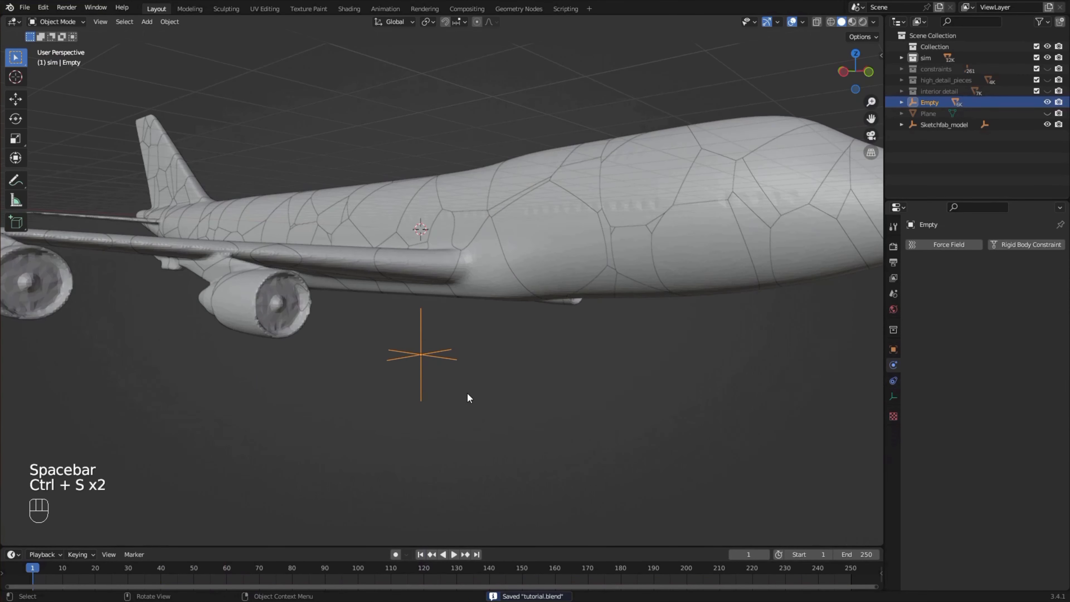
Move the empty and its parented plane far back along Y and slightly upward in the side view as the flight's starting position
key(KP_1)
key(KP_3)
scroll(504, 364, down, 10)
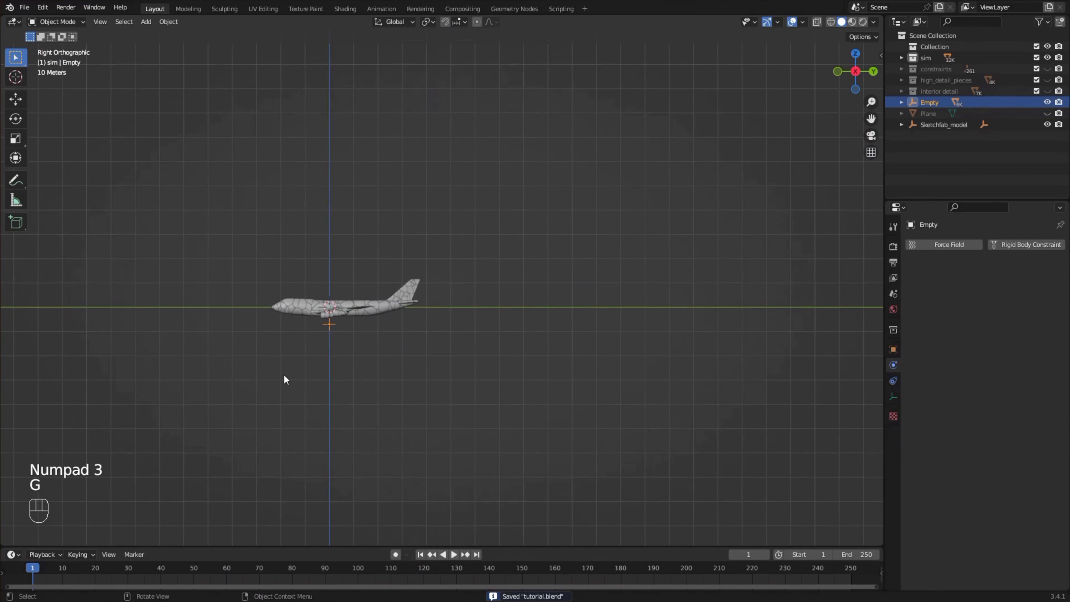
key(g)
key(g)
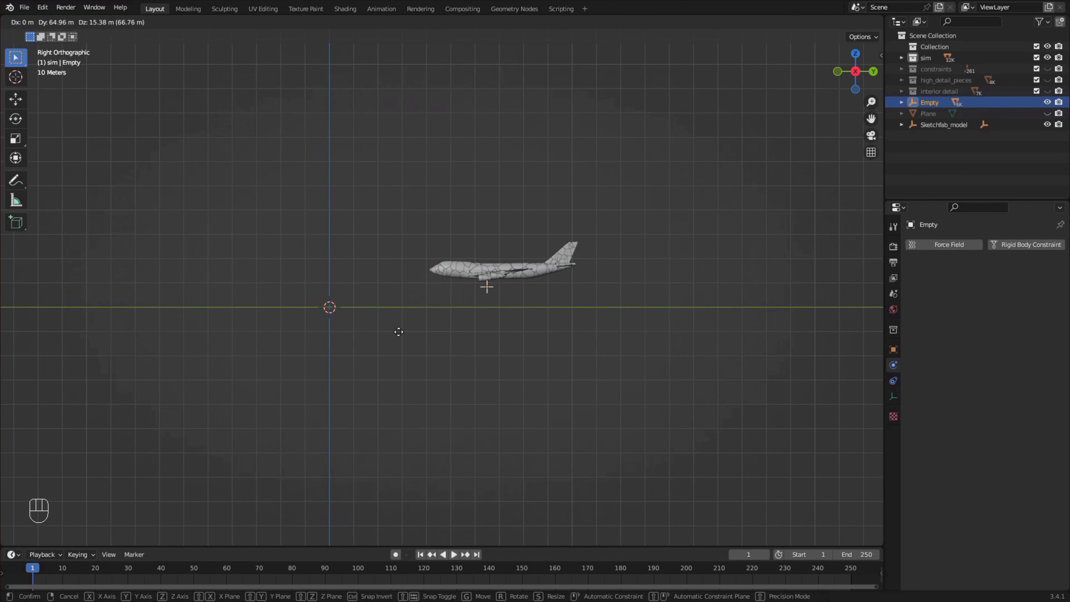
scroll(495, 287, down, 3)
key(g)
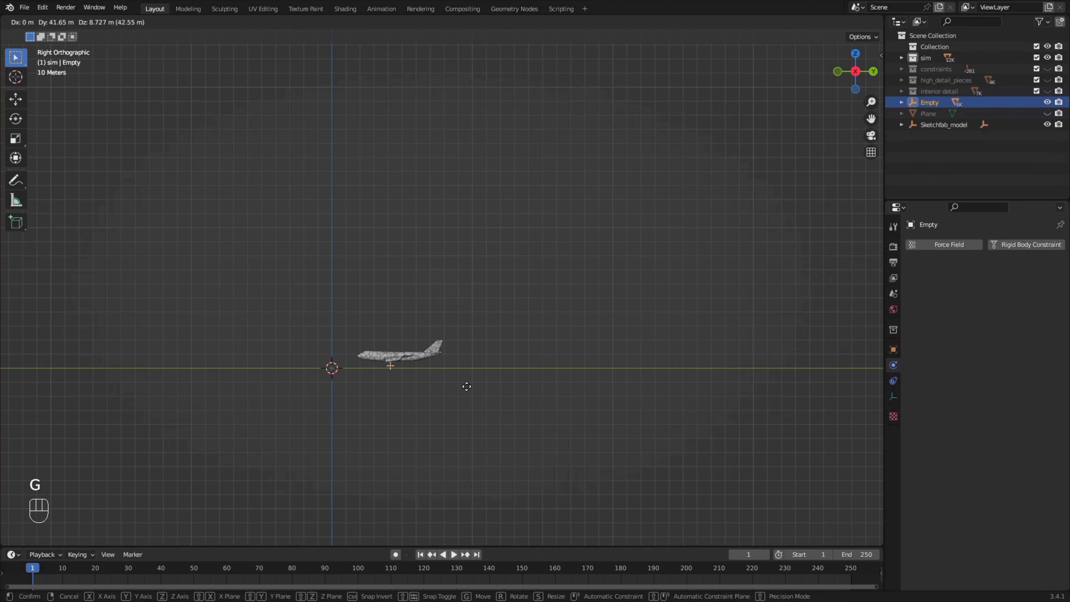
click(786, 317)
scroll(786, 317, down, 2)
key(g)
Insert a Location & Rotation keyframe on the empty at frame 1 and save the file
key(i)
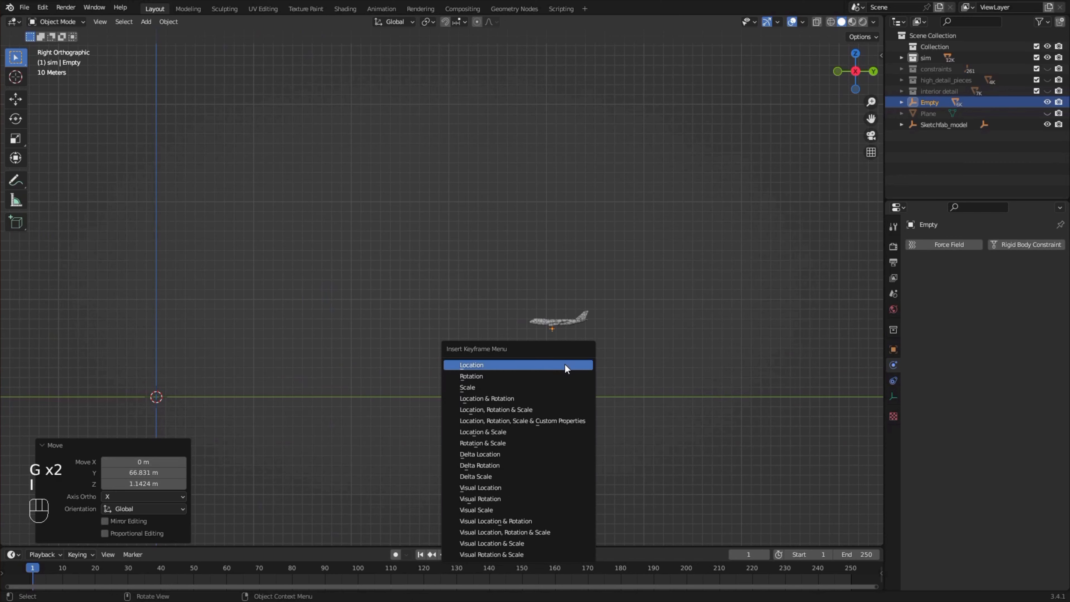
click(493, 399)
key(ctrl+s)
At frame 19, bank the plane with the empty and adjust its height so the lower wingtip reaches ground level
shift+middle_drag(493, 399, 604, 325)
scroll(493, 345, up, 2)
key(KP_1)
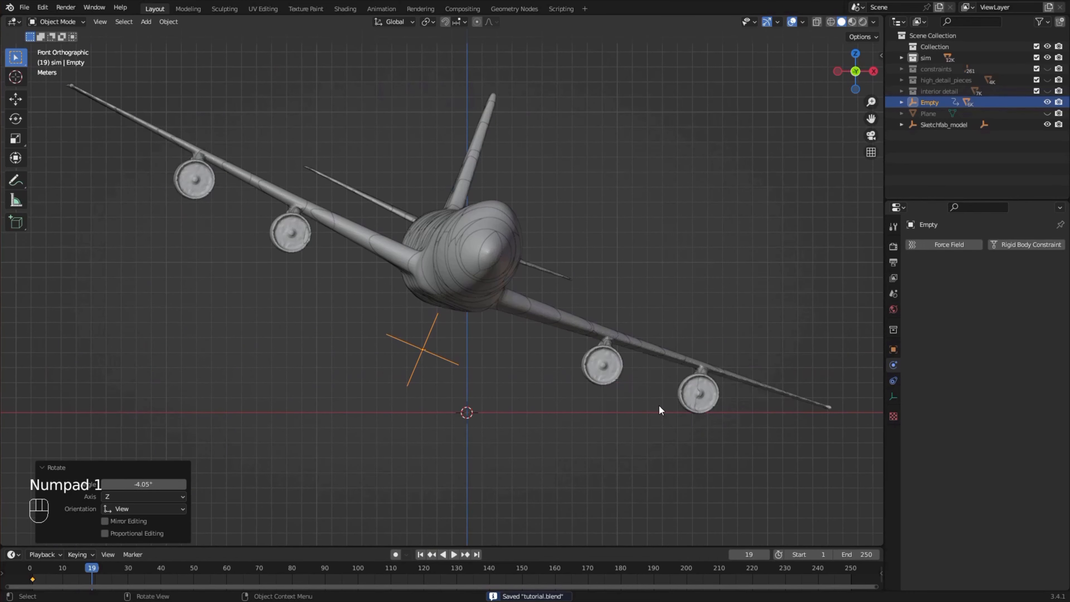
shift+middle_drag(659, 405, 538, 393)
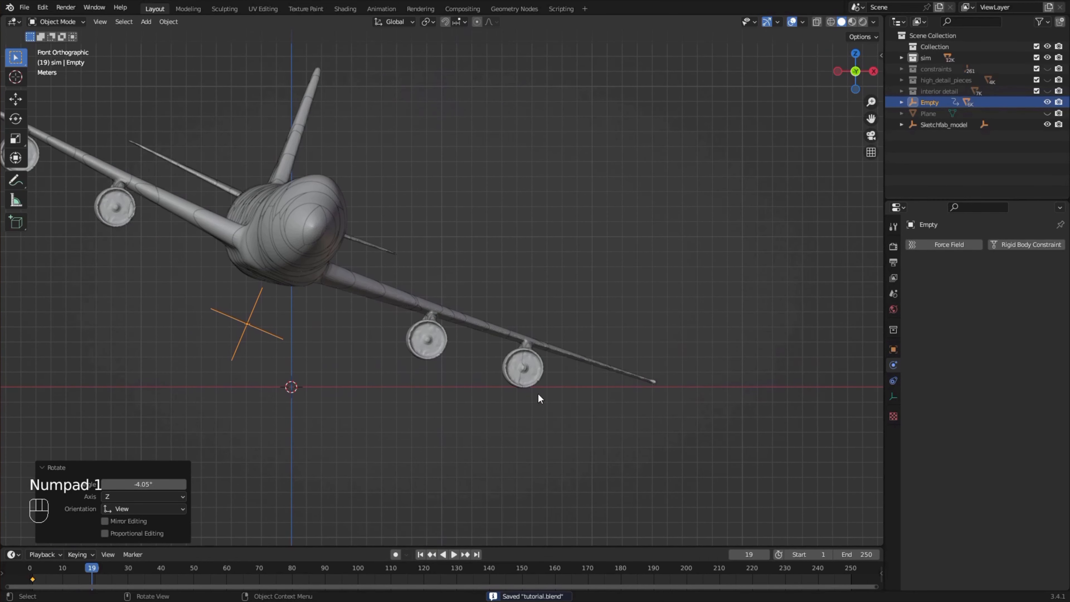
key(r)
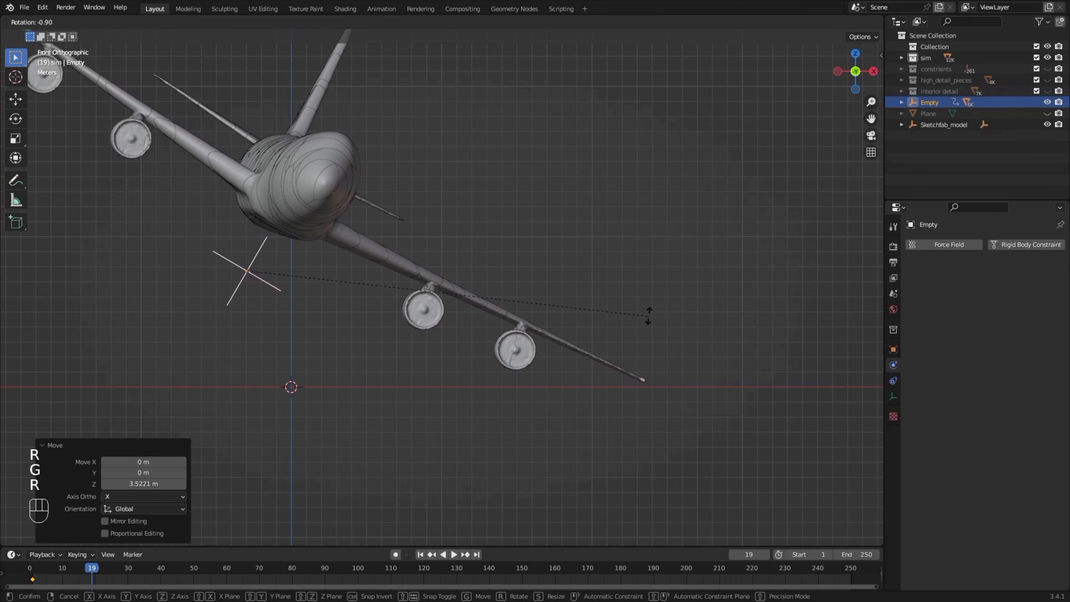
click(652, 315)
key(g)
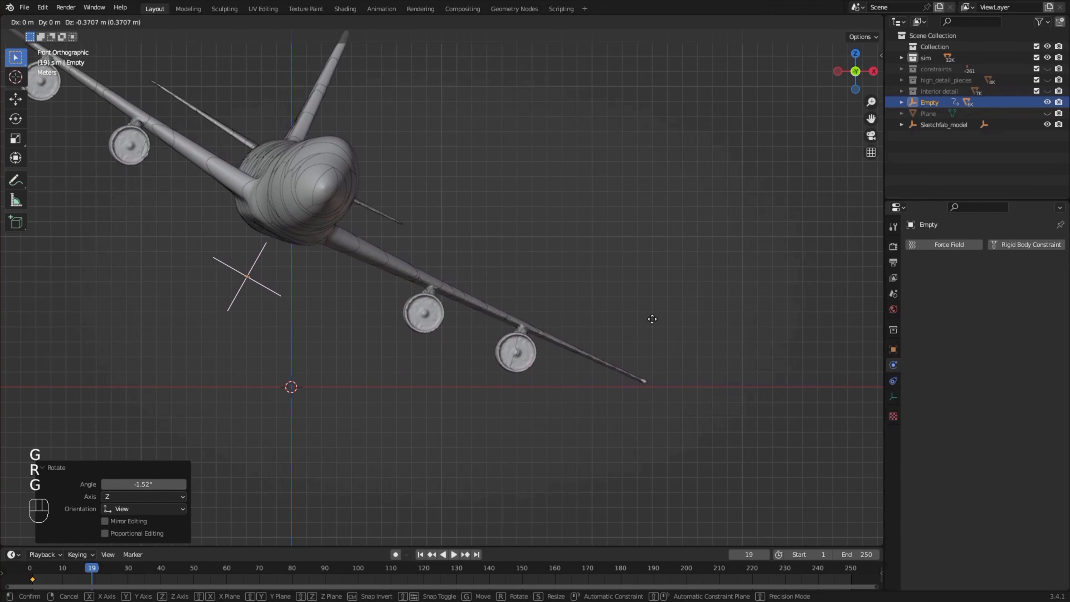
key(z)
Insert a Location & Rotation keyframe on the empty at frame 19, set the keyframe interpolation to Linear, and save the file
key(i)
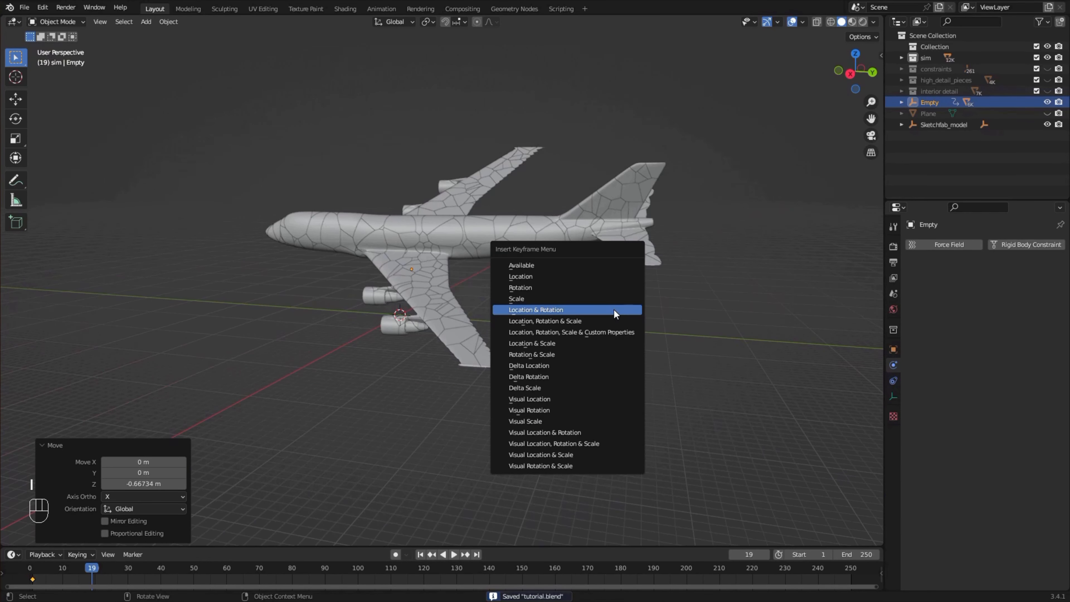
click(614, 311)
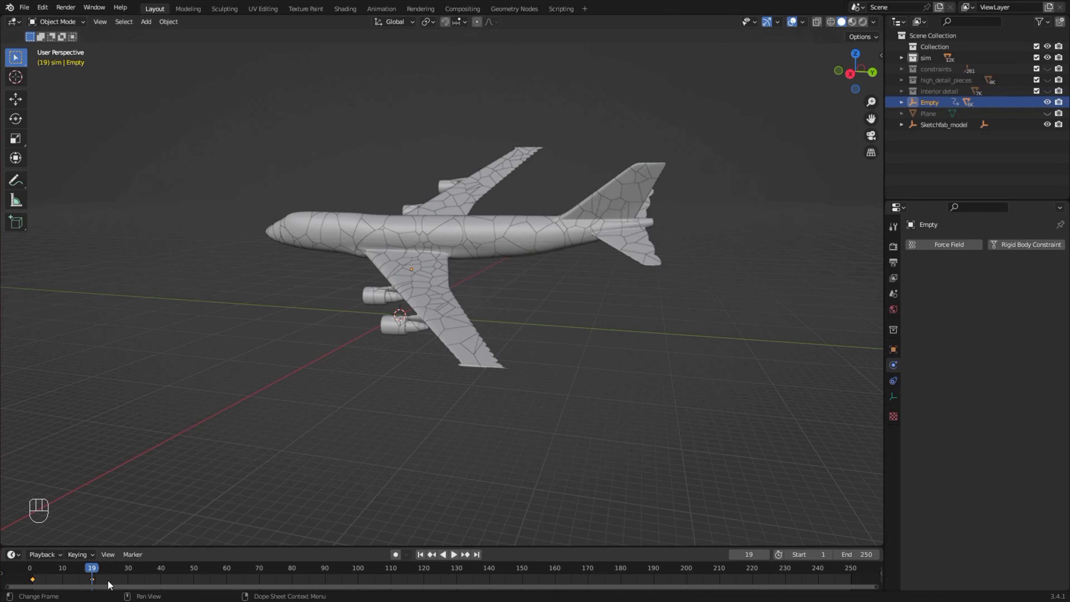
key(t)
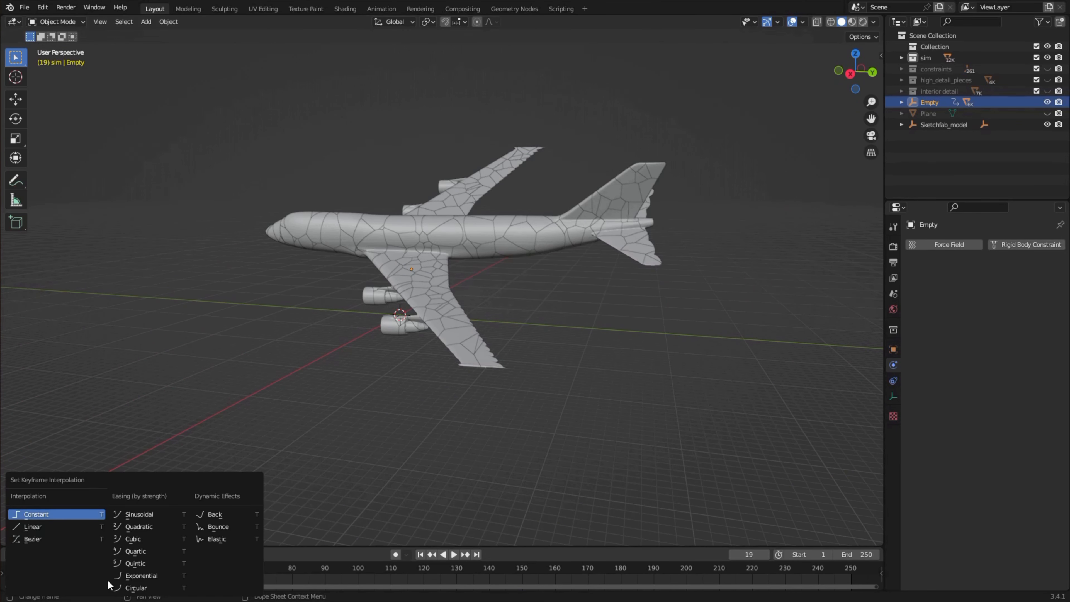
click(47, 524)
key(ctrl+s)
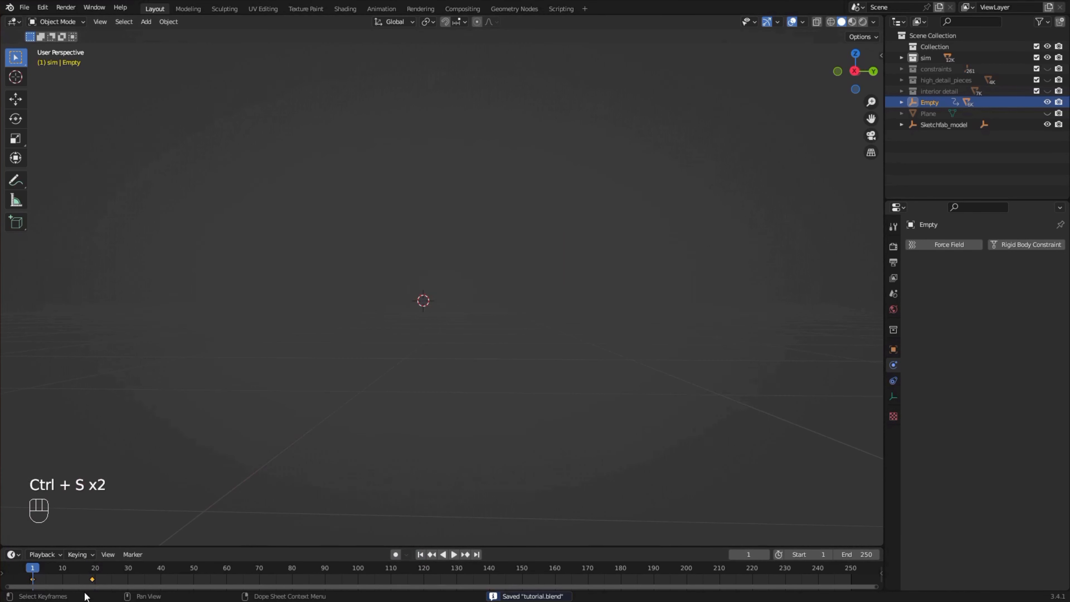
Move the empty's landing keyframe to frame 50, save the file, and briefly play back the flight
click(91, 579)
key(g)
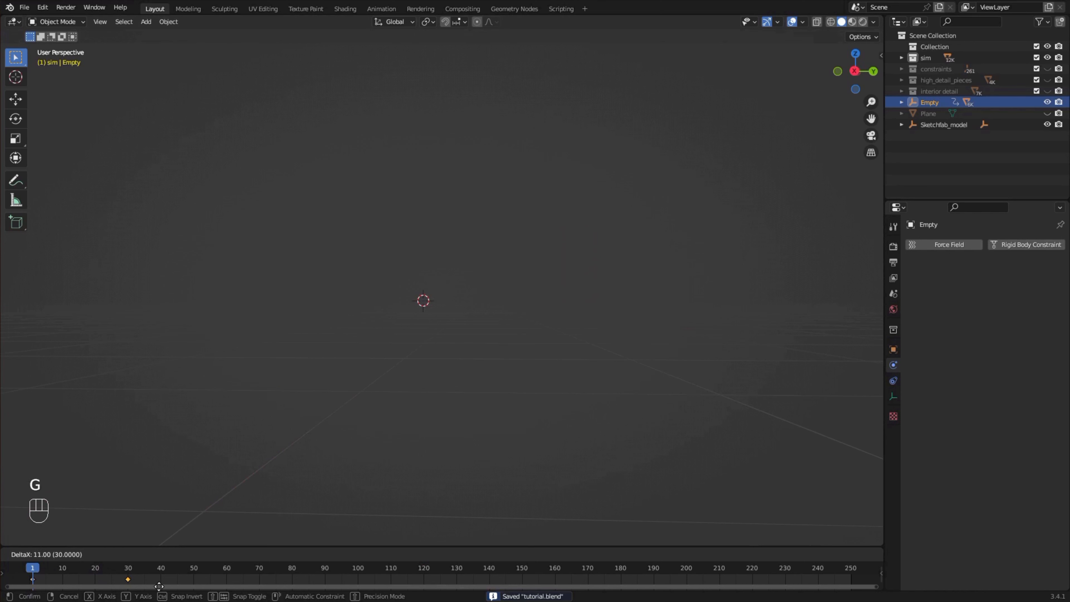
key(ctrl+s)
key(space)
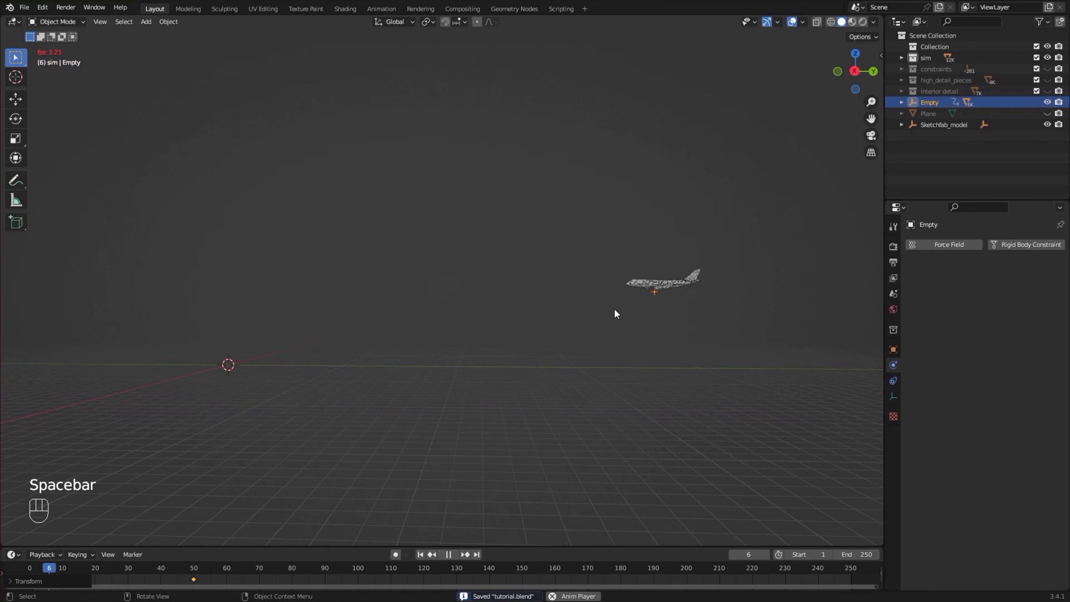
key(space)
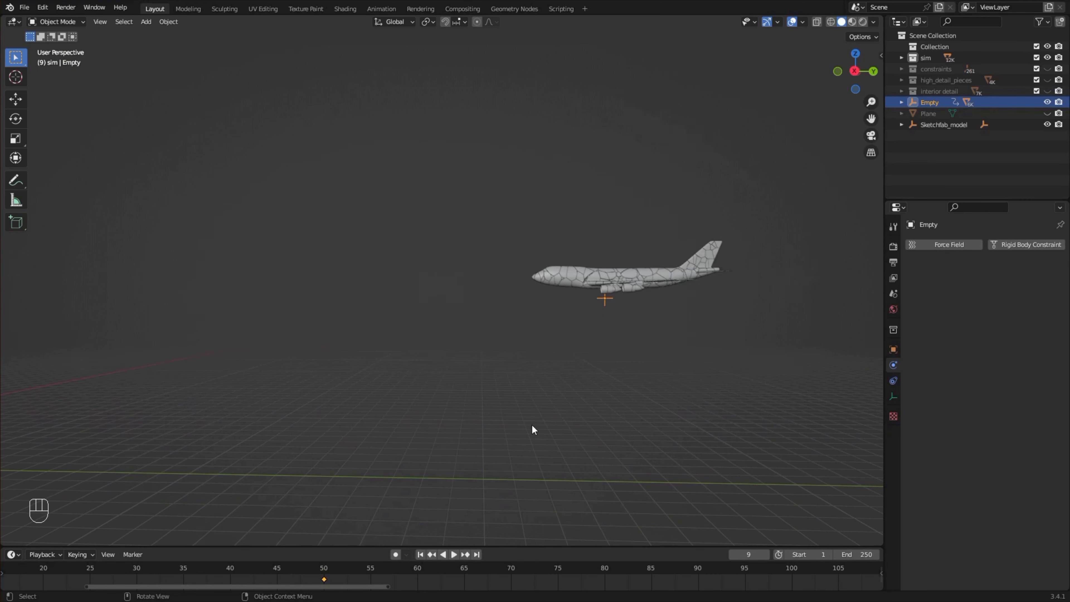
Select a fuselage piece, shift its pair of Animated keyframes to around frame 50 to match the landing, and save
middle_drag(272, 585, 322, 584)
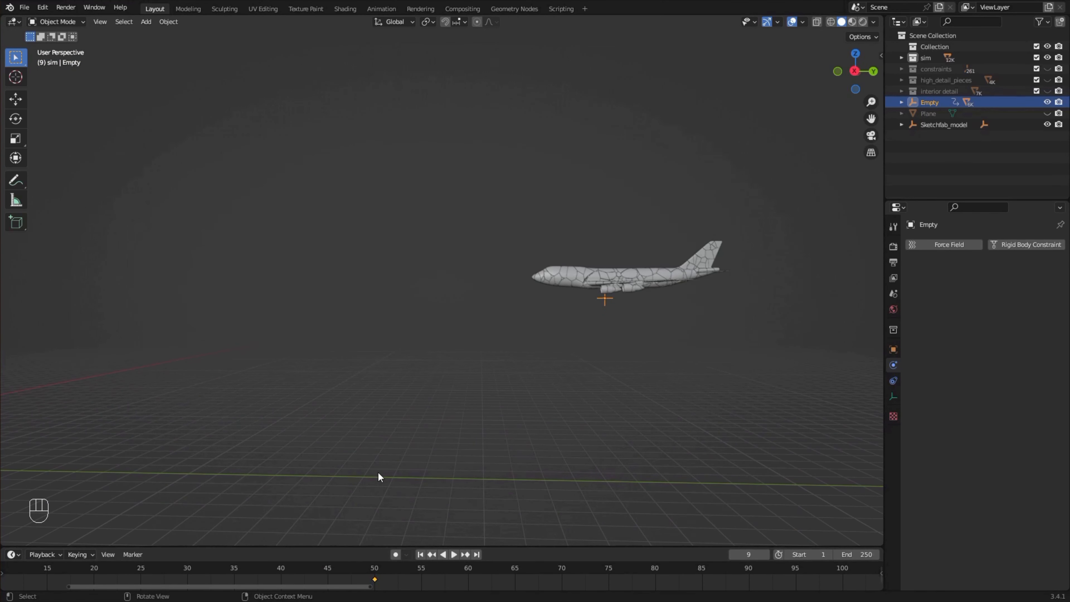
click(353, 581)
click(573, 279)
scroll(548, 359, up, 4)
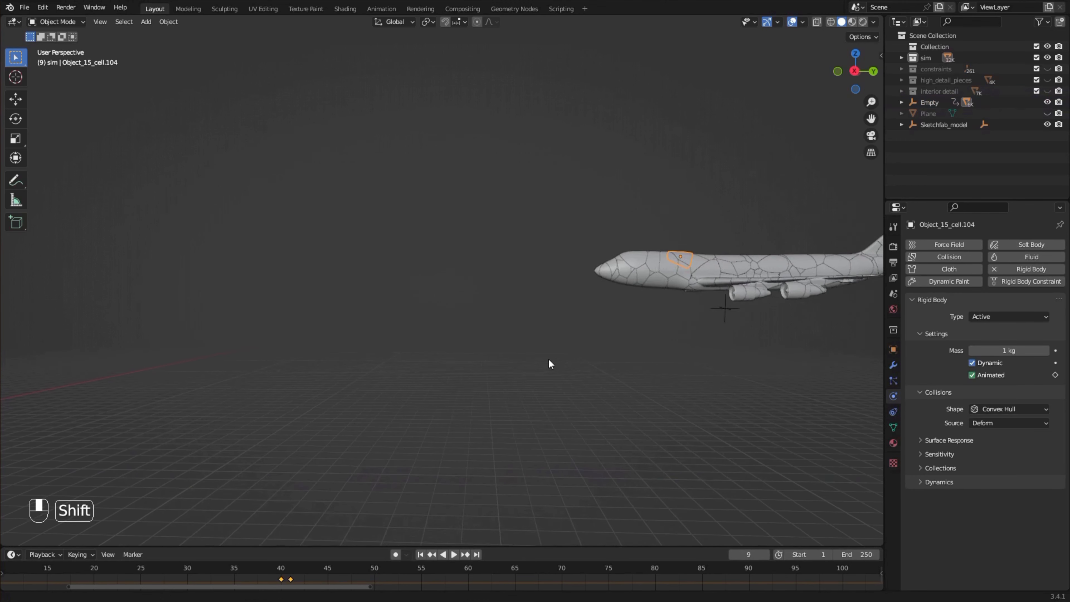
drag(314, 575, 275, 589)
key(g)
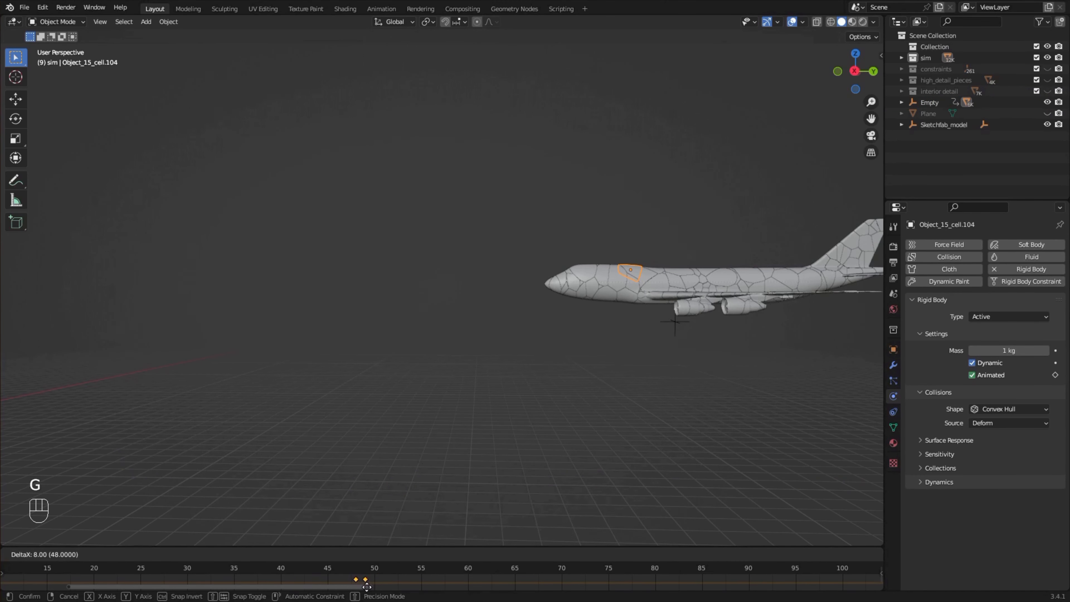
click(366, 586)
key(ctrl+s)
Add a mesh plane as the ground, scale it up, and stretch it along Y by about 3.6
key(alt+a)
key(shift+a)
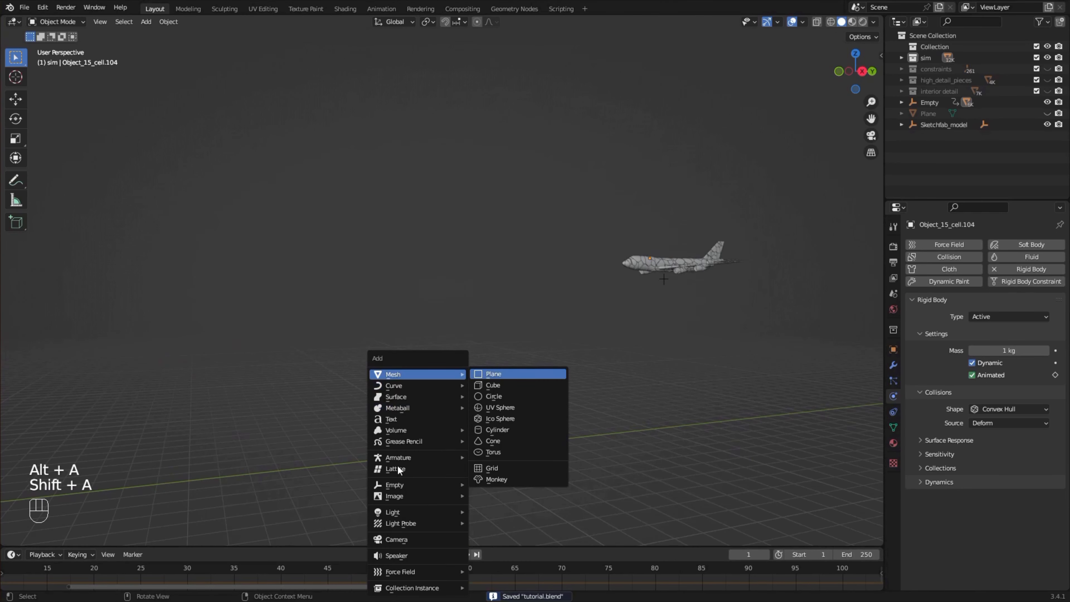
key(p)
shift+middle_drag(337, 456, 398, 464)
scroll(397, 470, down, 4)
key(s)
click(388, 455)
middle_drag(335, 412, 355, 432)
scroll(368, 432, up, 6)
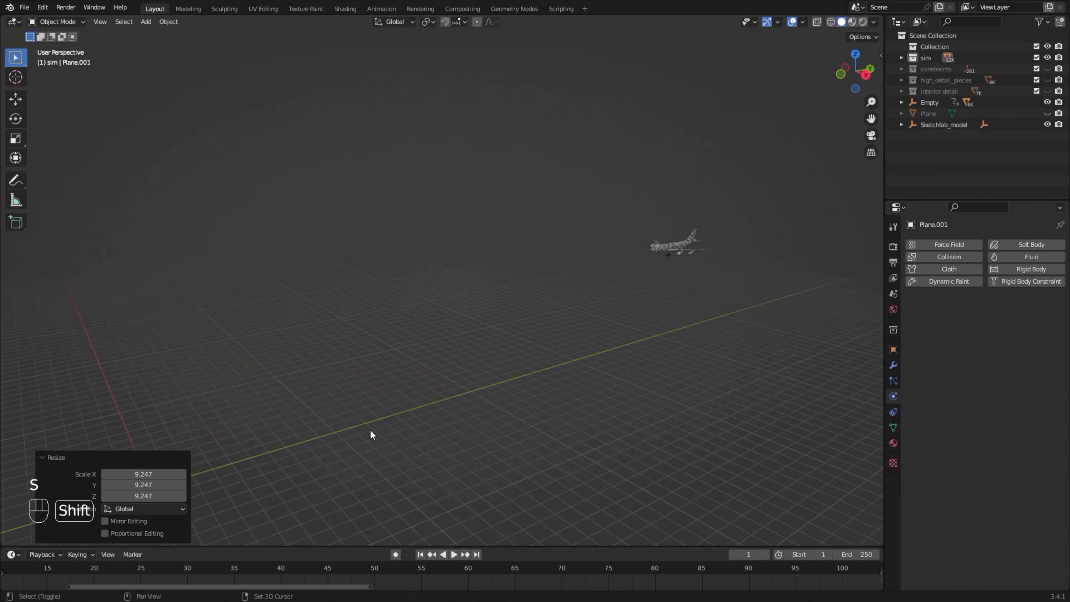
shift+middle_drag(371, 435, 413, 362)
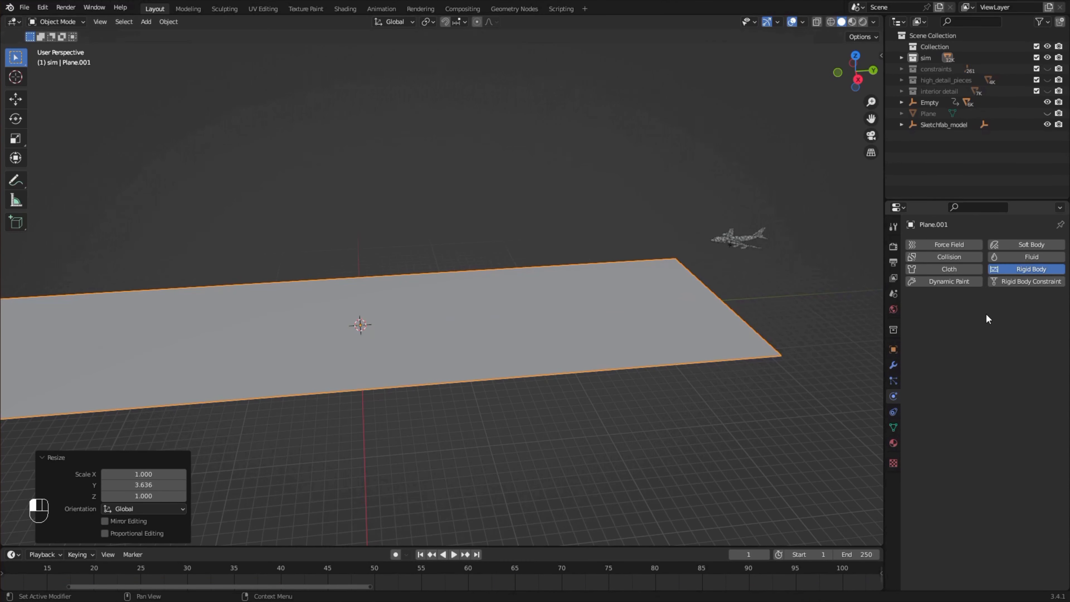
Set the ground plane's rigid body type to Passive
click(984, 314)
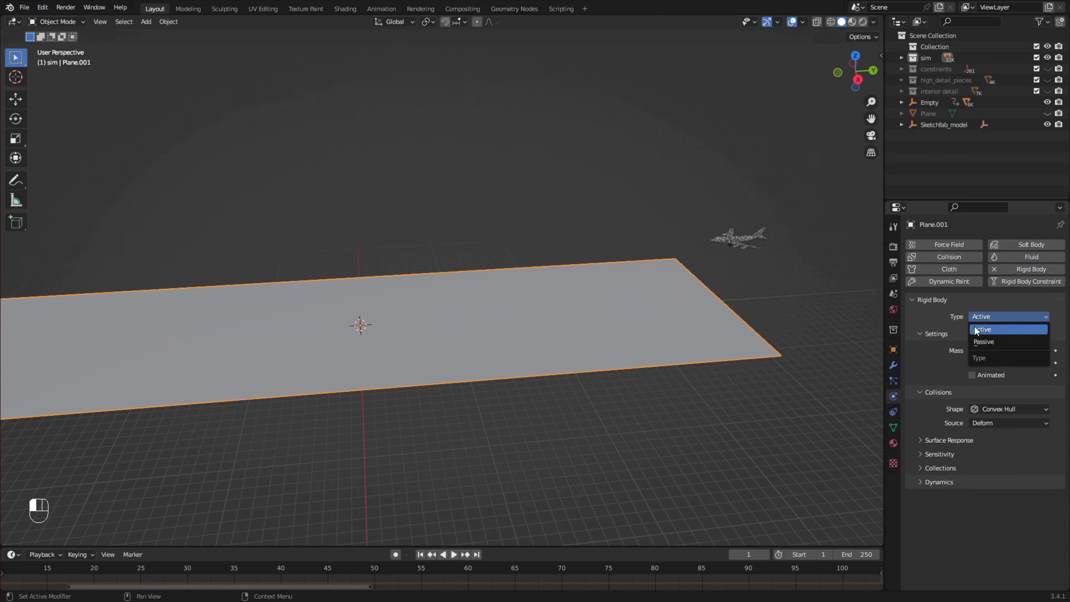
click(976, 341)
drag(1009, 432, 1068, 425)
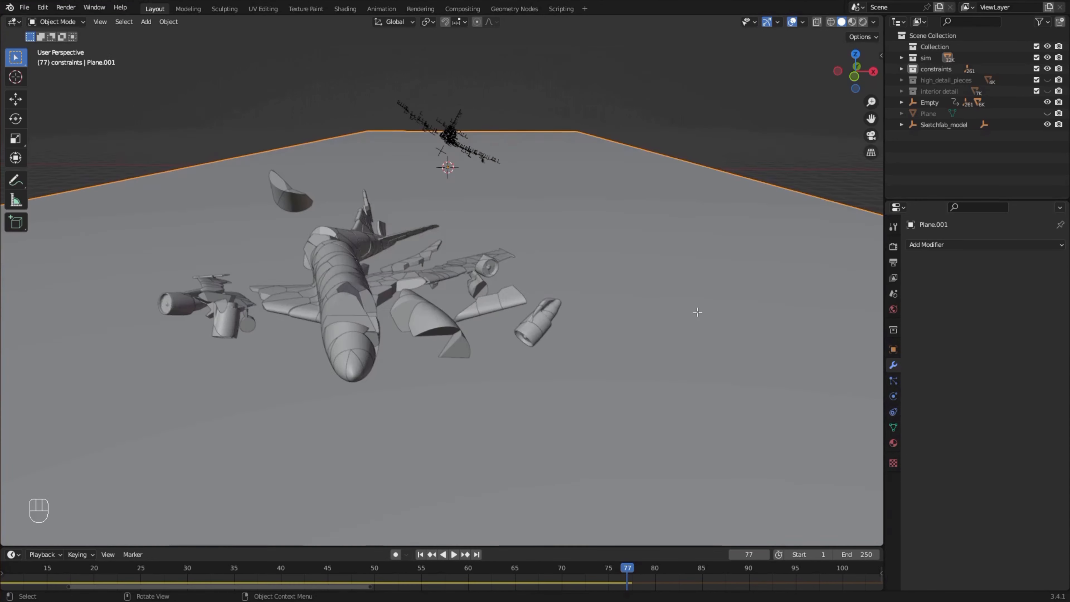
Cut the ground mesh with two evenly spaced loop cuts across its length in wireframe shading and select the entire mesh
scroll(696, 308, down, 3)
key(Tab)
key(ctrl+r)
middle_drag(636, 314, 411, 331)
scroll(712, 307, down, 4)
key(z)
key(ctrl+r)
scroll(556, 318, up, 3)
scroll(557, 318, down, 2)
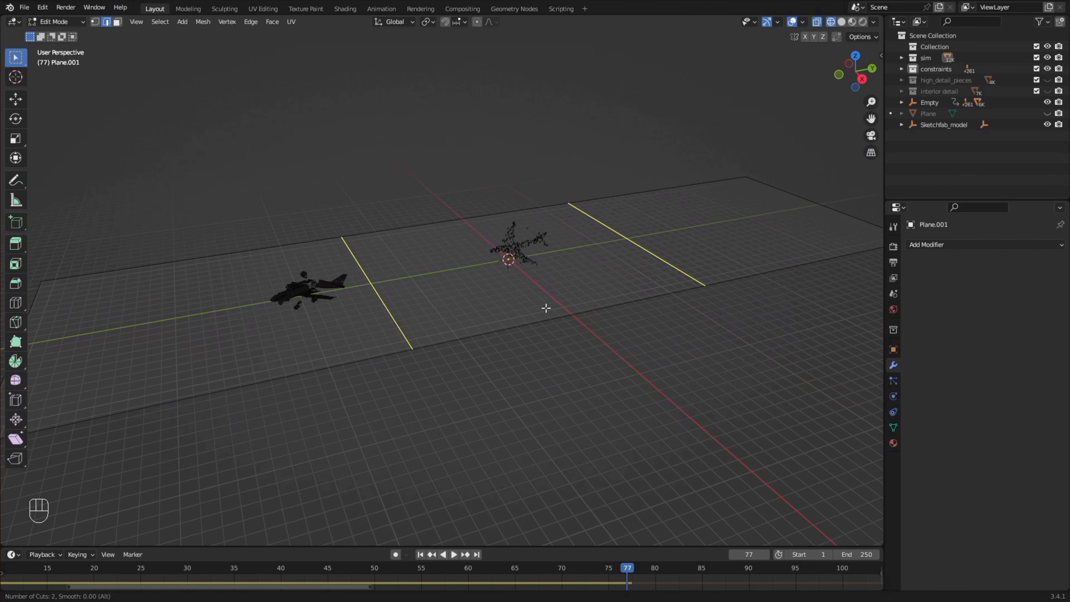
click(546, 308)
middle_drag(546, 308, 493, 270)
key(a)
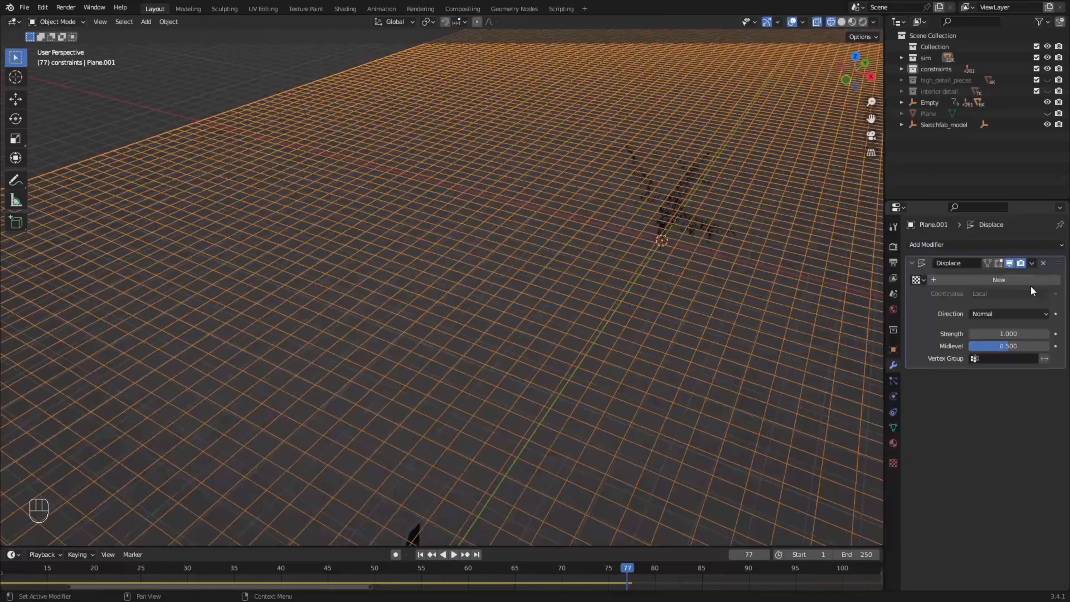
Create a new Clouds texture for the ground's Displace modifier and apply the ground plane's scale
click(1031, 285)
click(1060, 284)
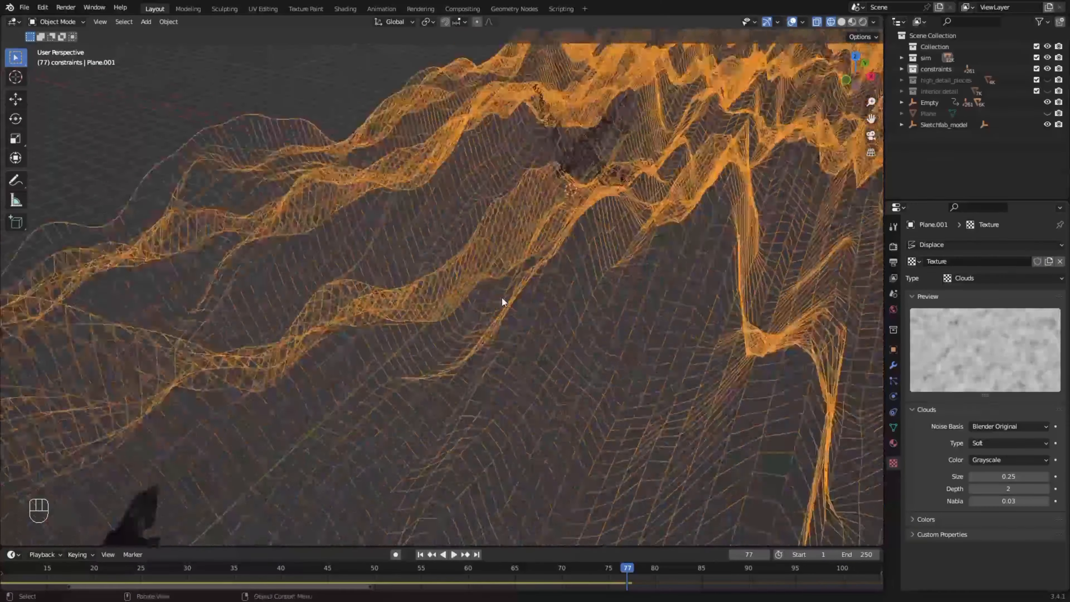
middle_drag(502, 298, 783, 294)
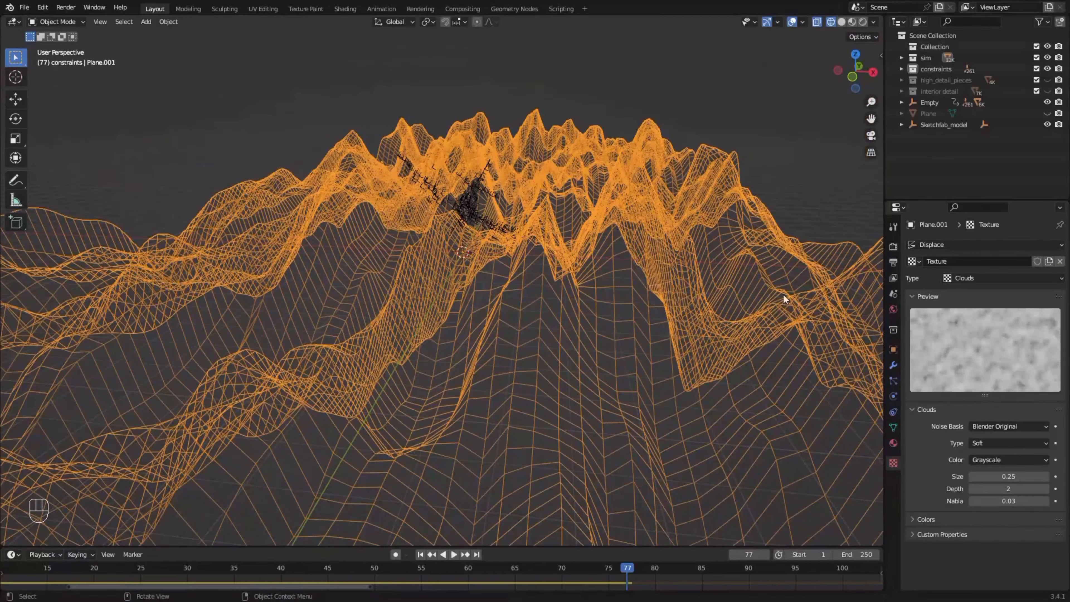
key(ctrl+a)
click(570, 399)
Set the Clouds texture size to 20, switch back to solid shading, and open the ground's modifier settings
click(992, 475)
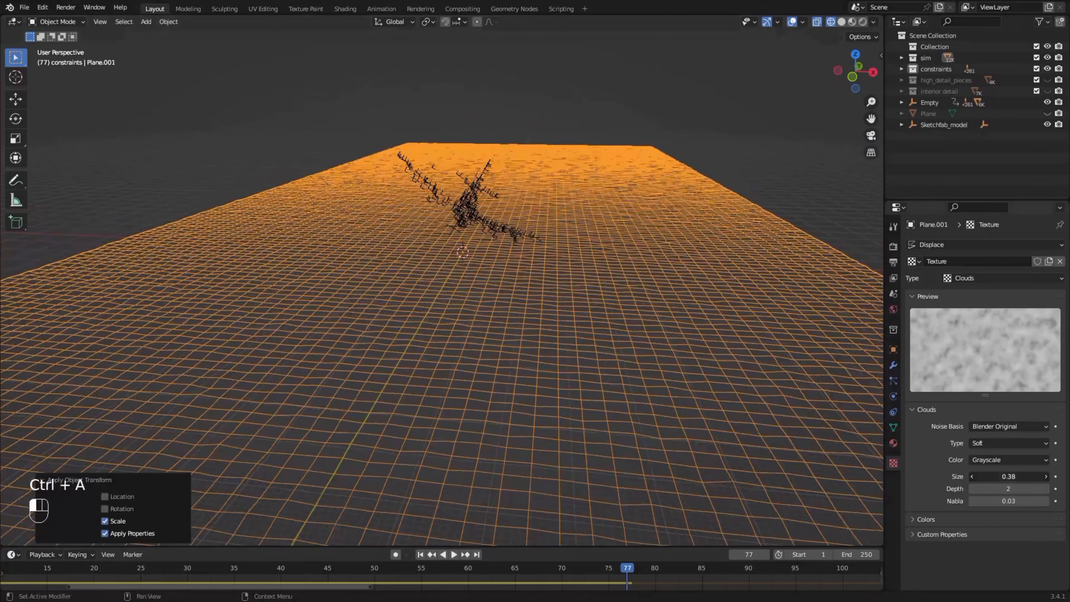
text(2)
key(Return)
click(992, 475)
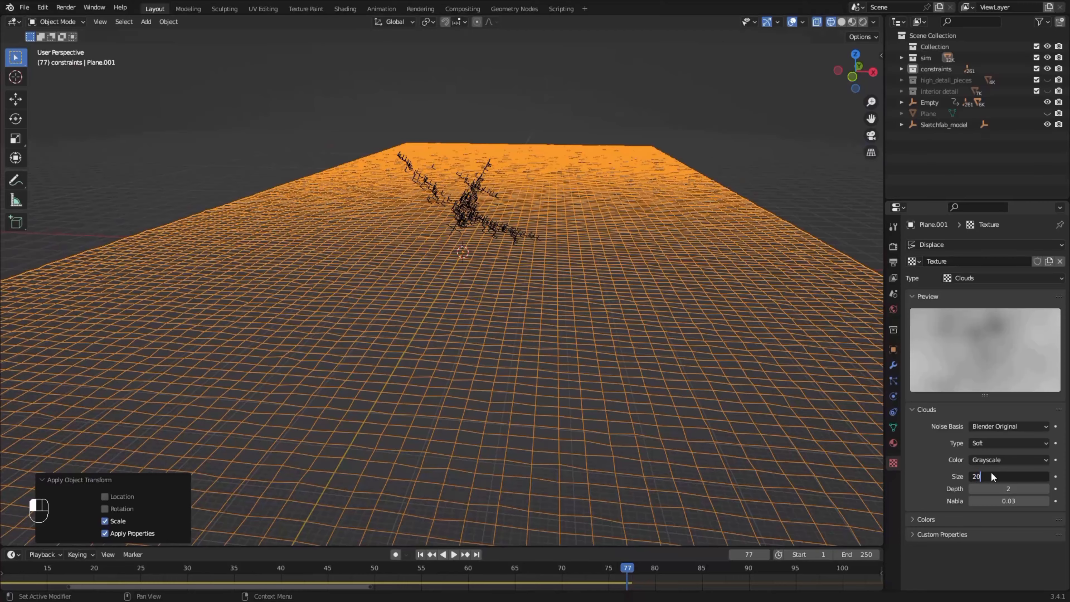
text(20)
key(Return)
key(shift+z)
click(893, 365)
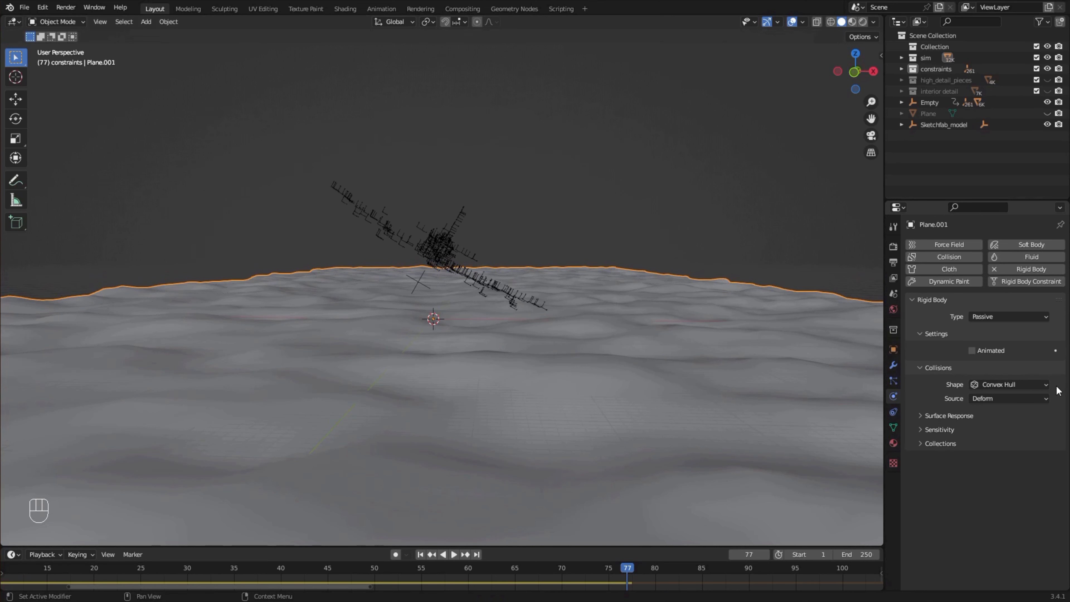
Set the ground's rigid body collision shape to Mesh and save the file
click(1044, 384)
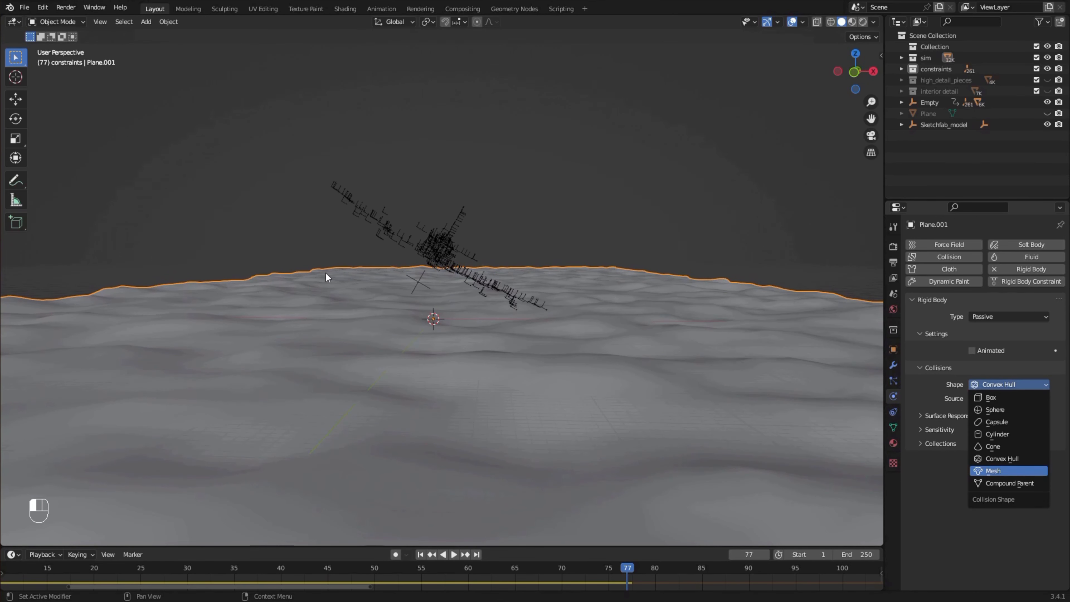
click(1009, 471)
middle_drag(531, 360, 524, 311)
key(ctrl+s)
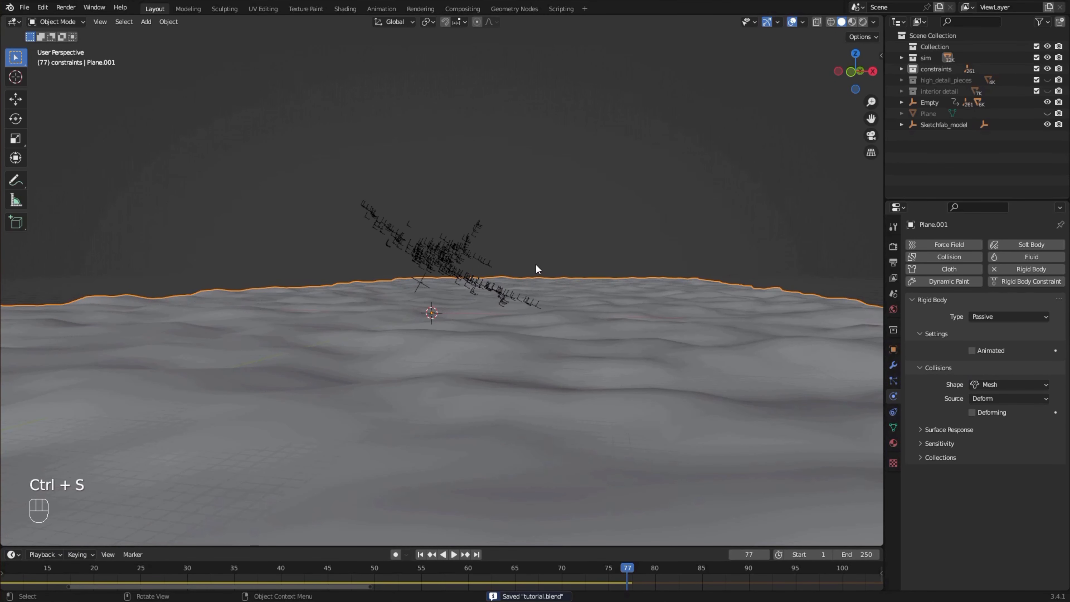
Play the crash simulation on the bumpy ground, examine how the plane breaks apart from several angles, and save
key(space)
key(space)
key(space)
key(space)
key(space)
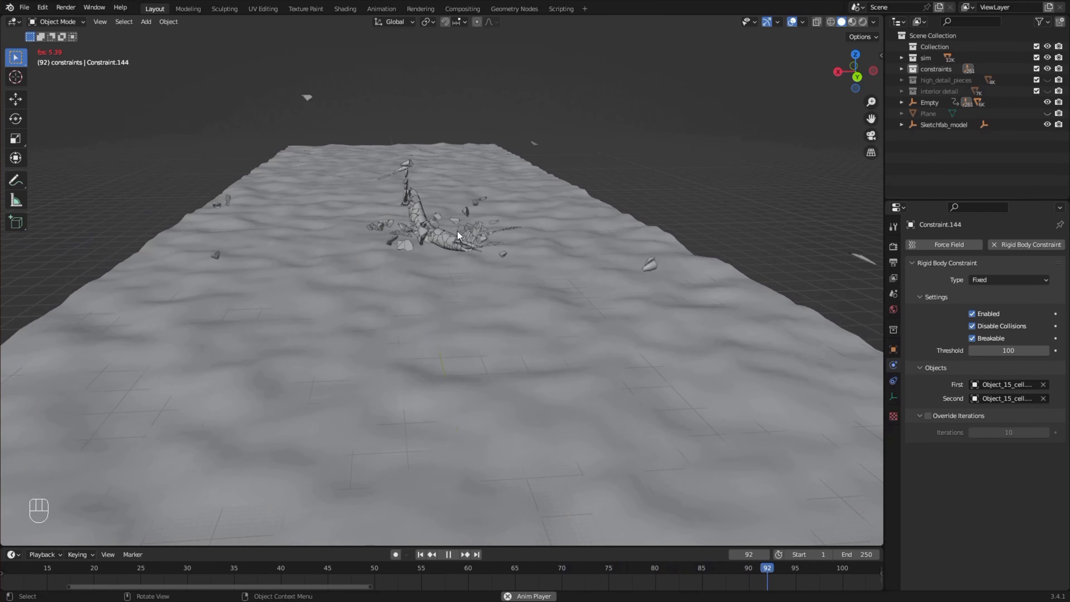
middle_drag(472, 251, 380, 356)
key(space)
scroll(380, 357, up, 3)
key(ctrl+s)
key(space)
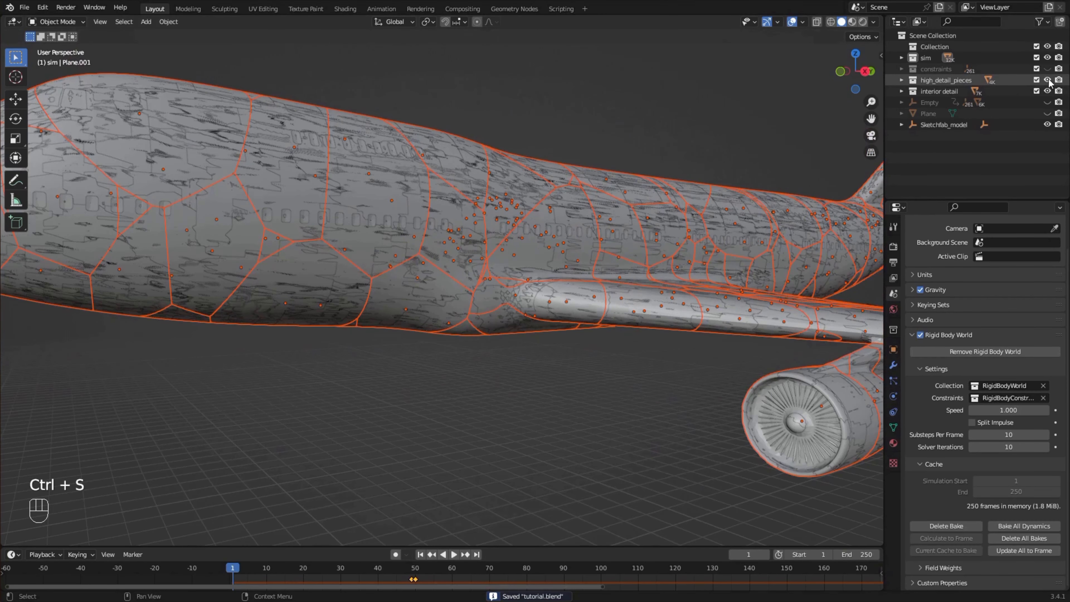
Hide the high_detail_pieces collection, save, and make a fuselage simulation piece the active object with the other pieces still selected
click(1048, 81)
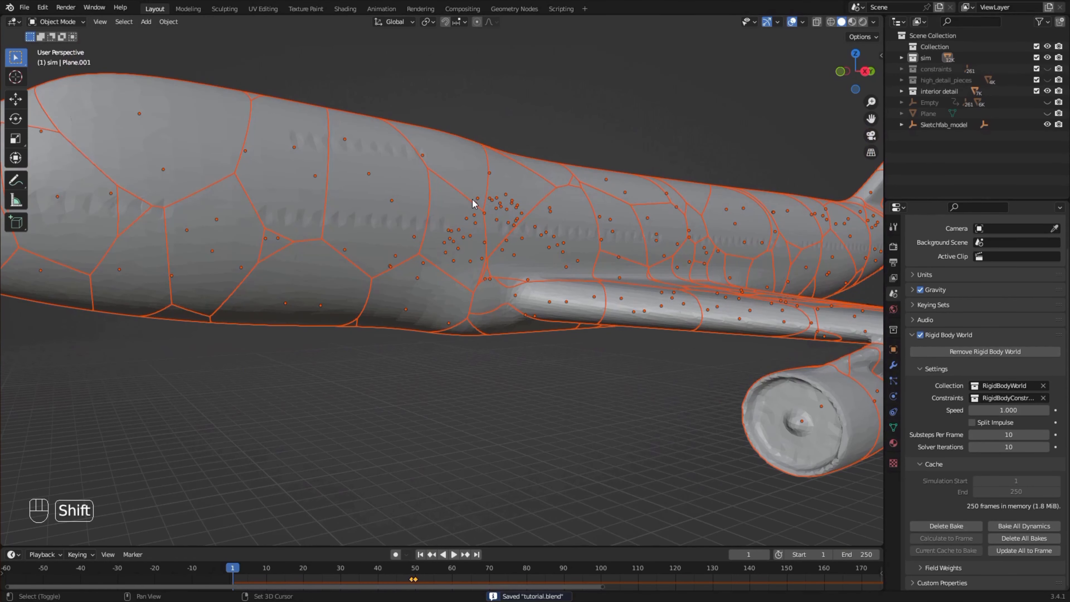
shift+middle_drag(472, 203, 406, 253)
key(ctrl+s)
shift+click(426, 272)
scroll(525, 239, down, 5)
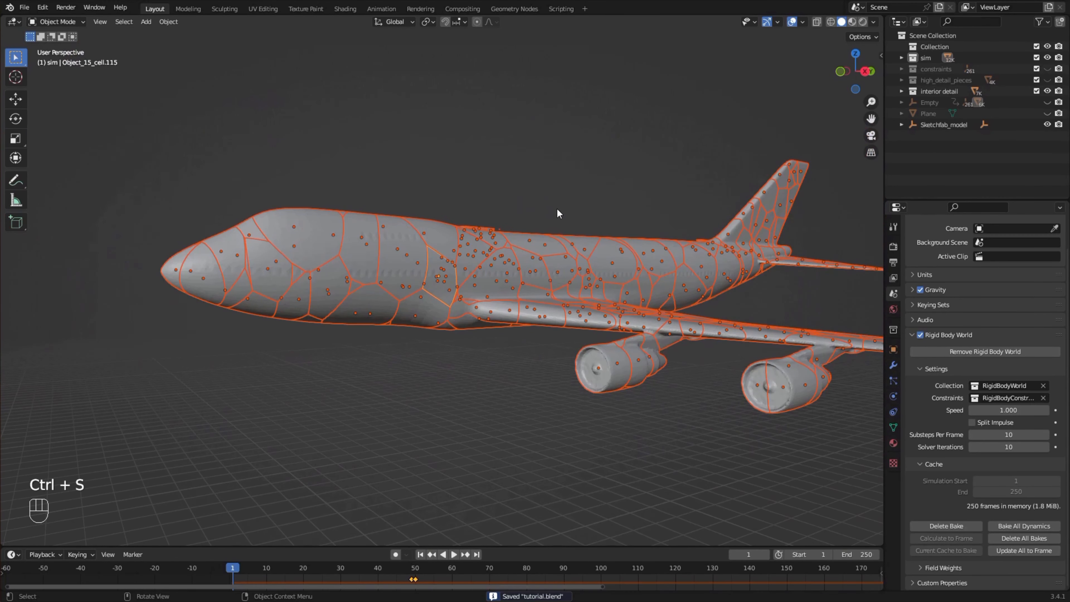
middle_drag(525, 239, 675, 236)
scroll(682, 242, up, 2)
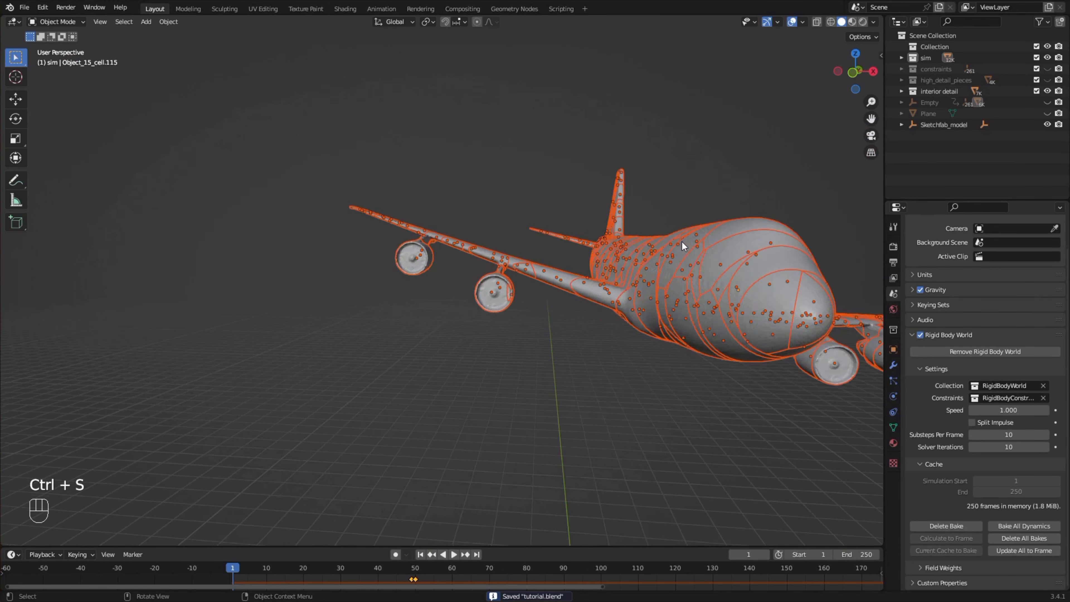